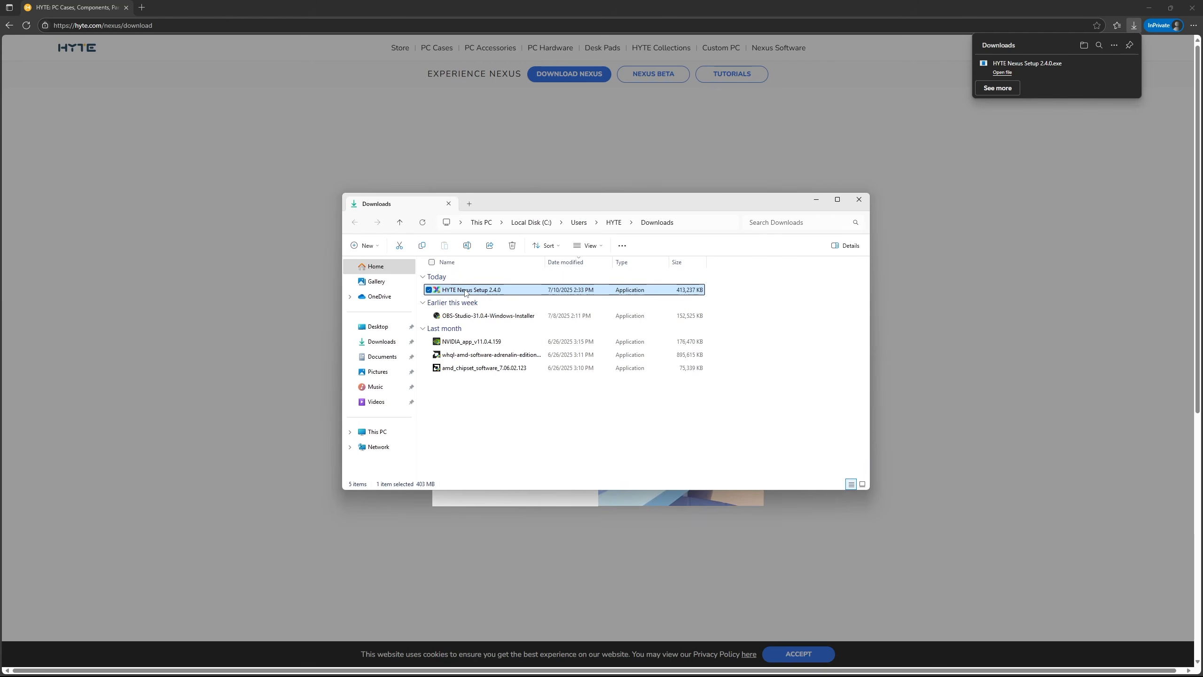
Install HYTE Nexus from the downloaded 2.4.0 setup file, accepting the license and default destination folder, and run it on completion.
double_click(466, 290)
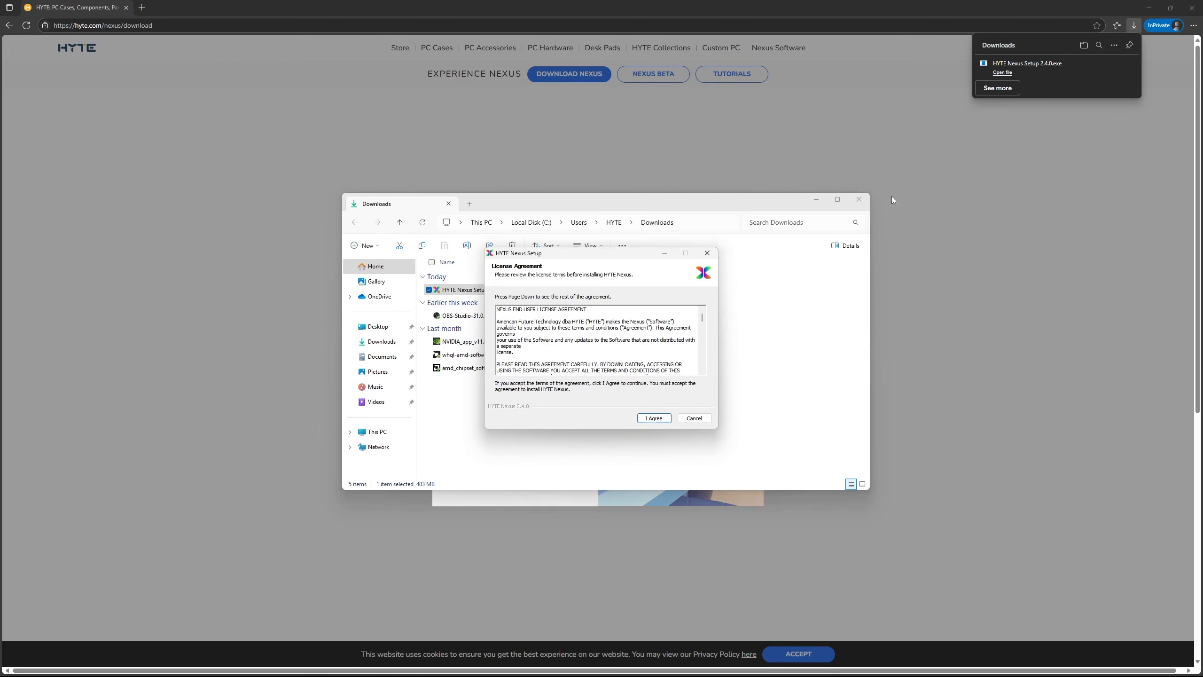
click(859, 200)
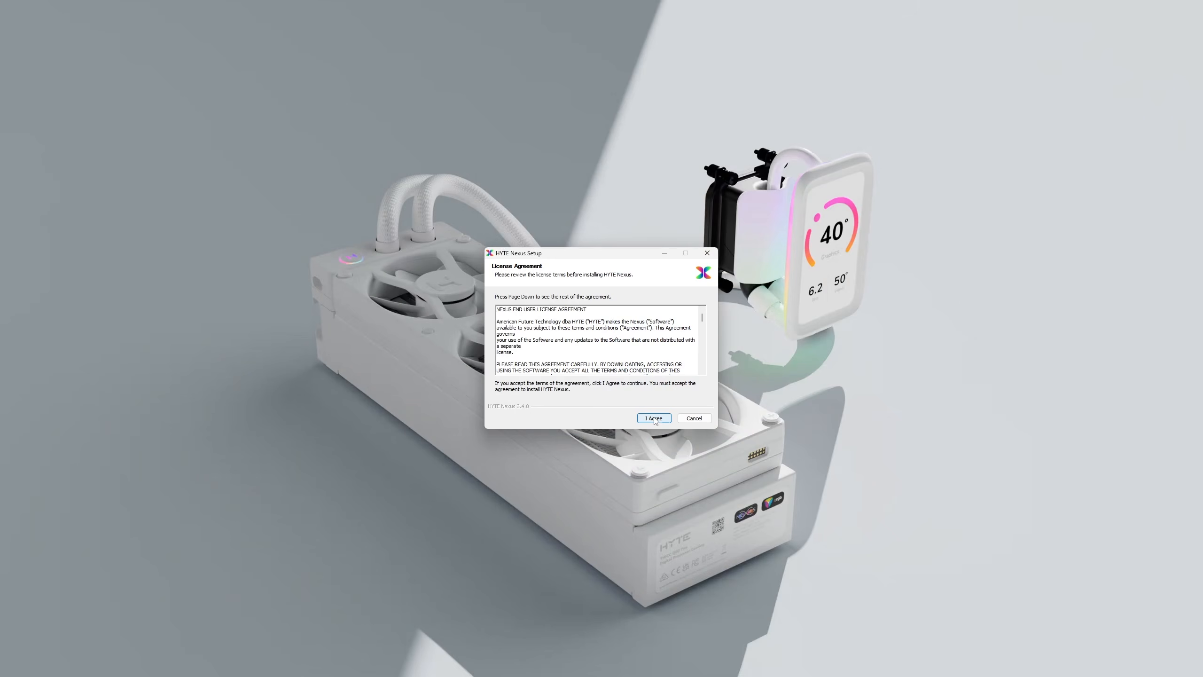
click(654, 417)
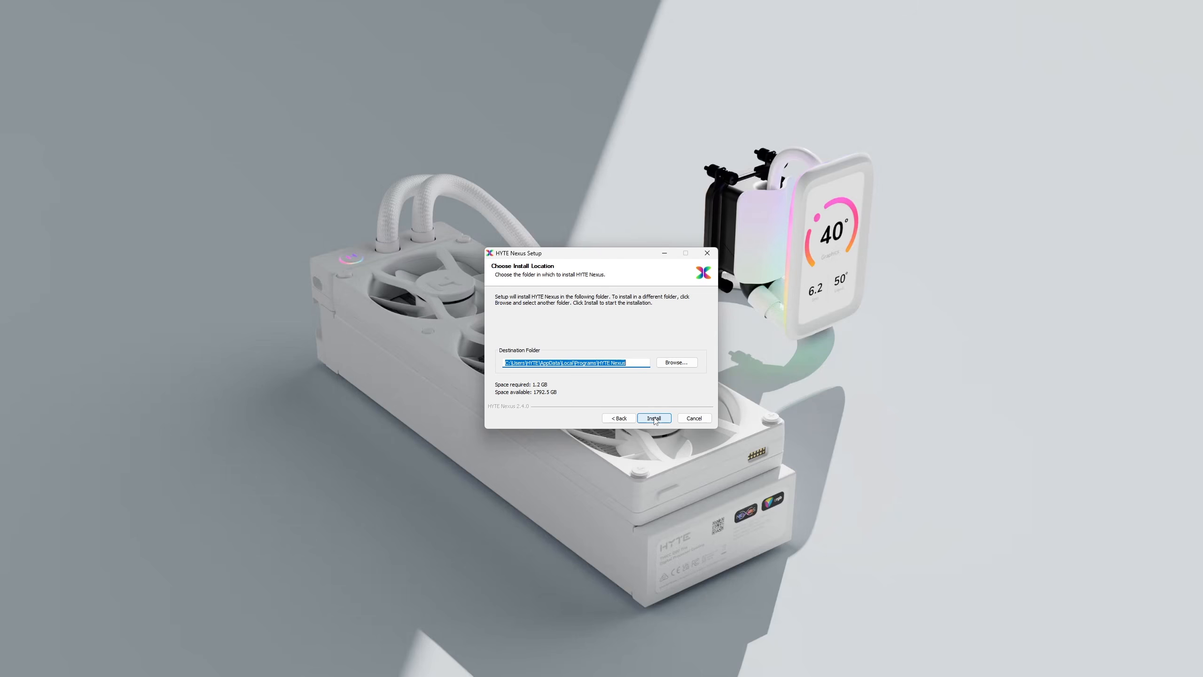
click(654, 419)
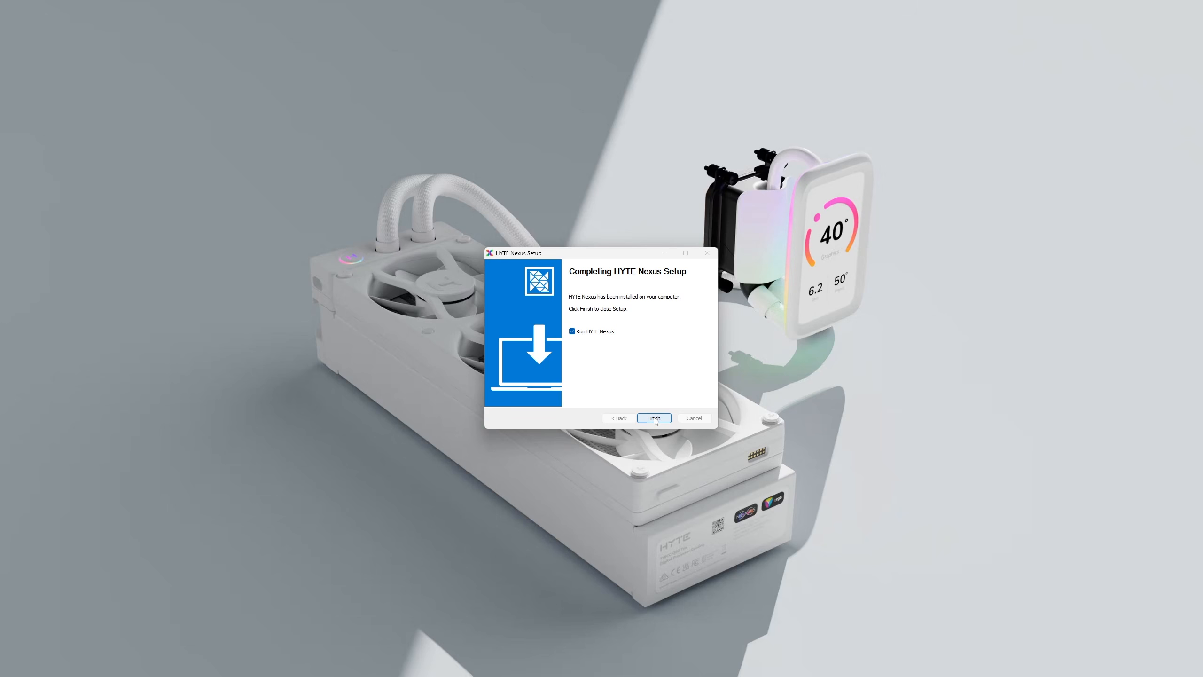
click(654, 418)
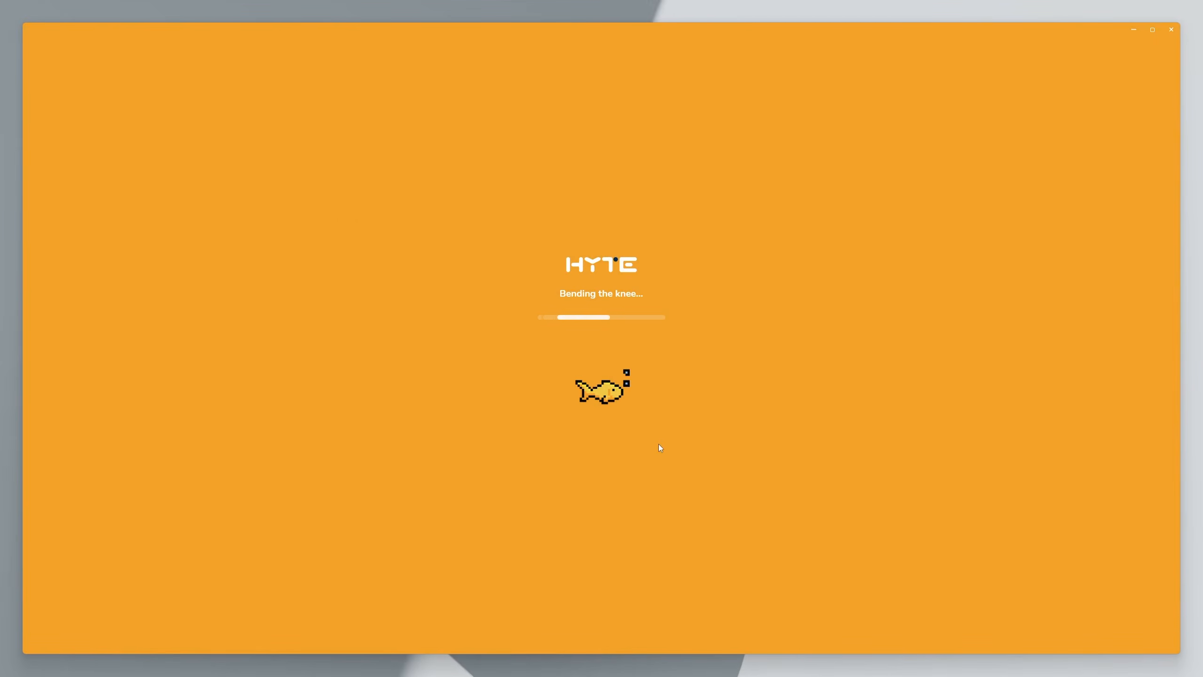
Maximize the window and complete the first-run setup as a guest, keeping the shown performance tuning and video wallpapers enabled.
click(1152, 30)
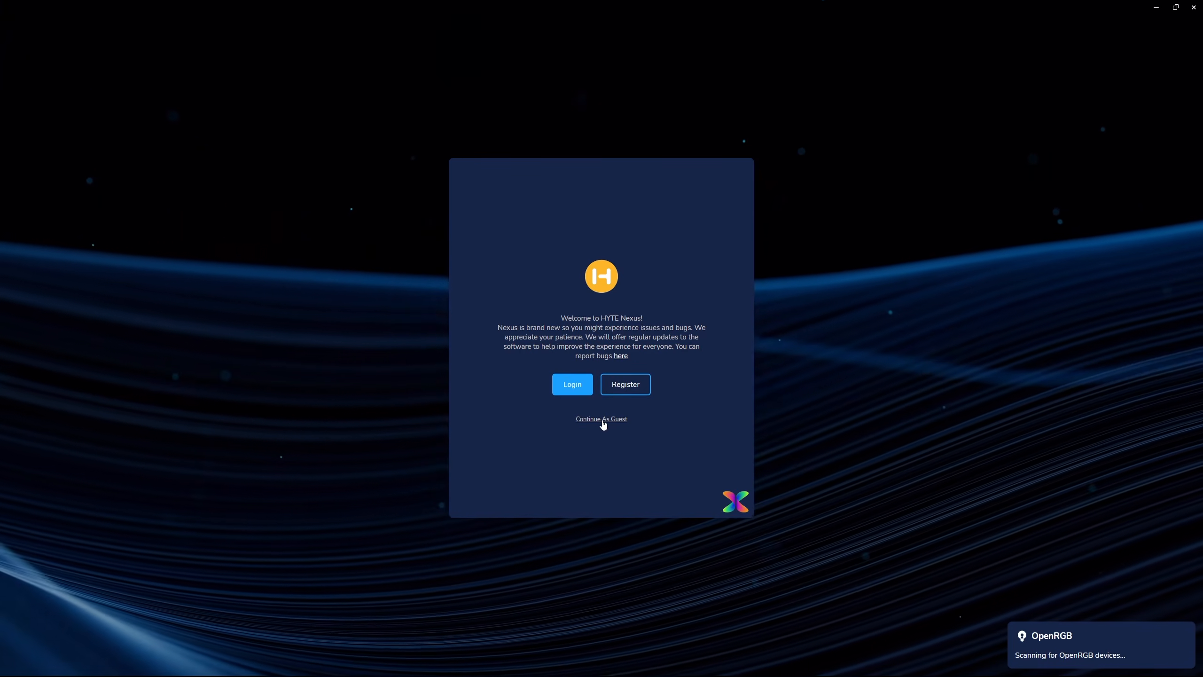
click(602, 418)
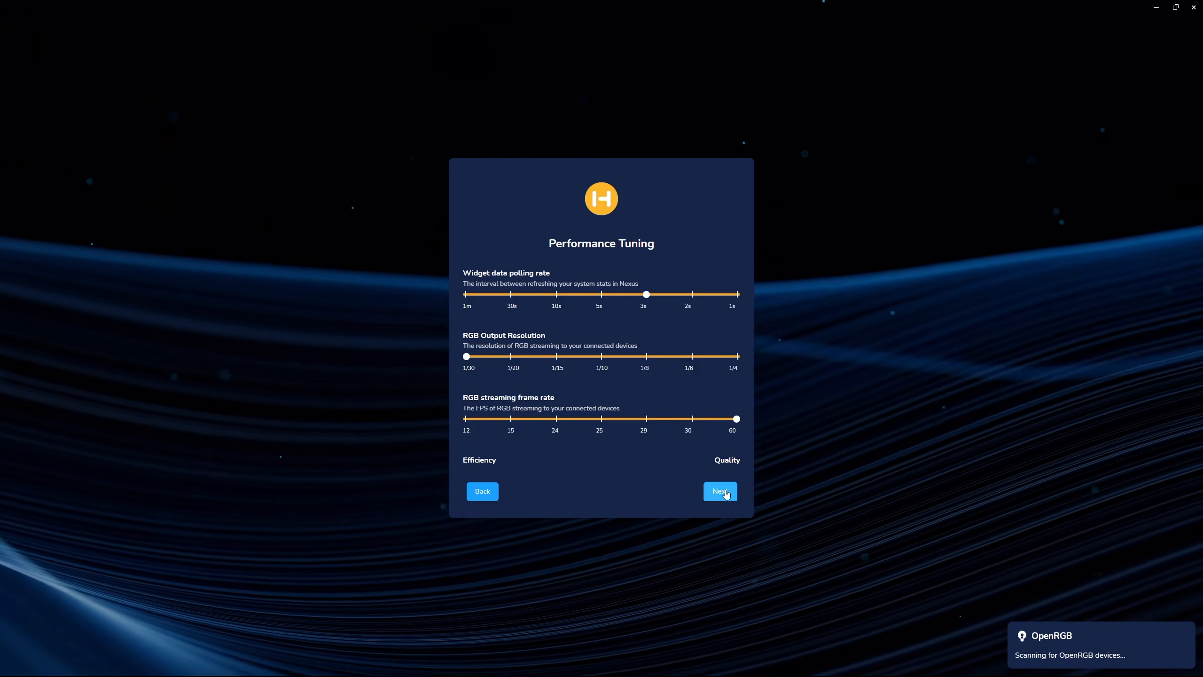
click(721, 491)
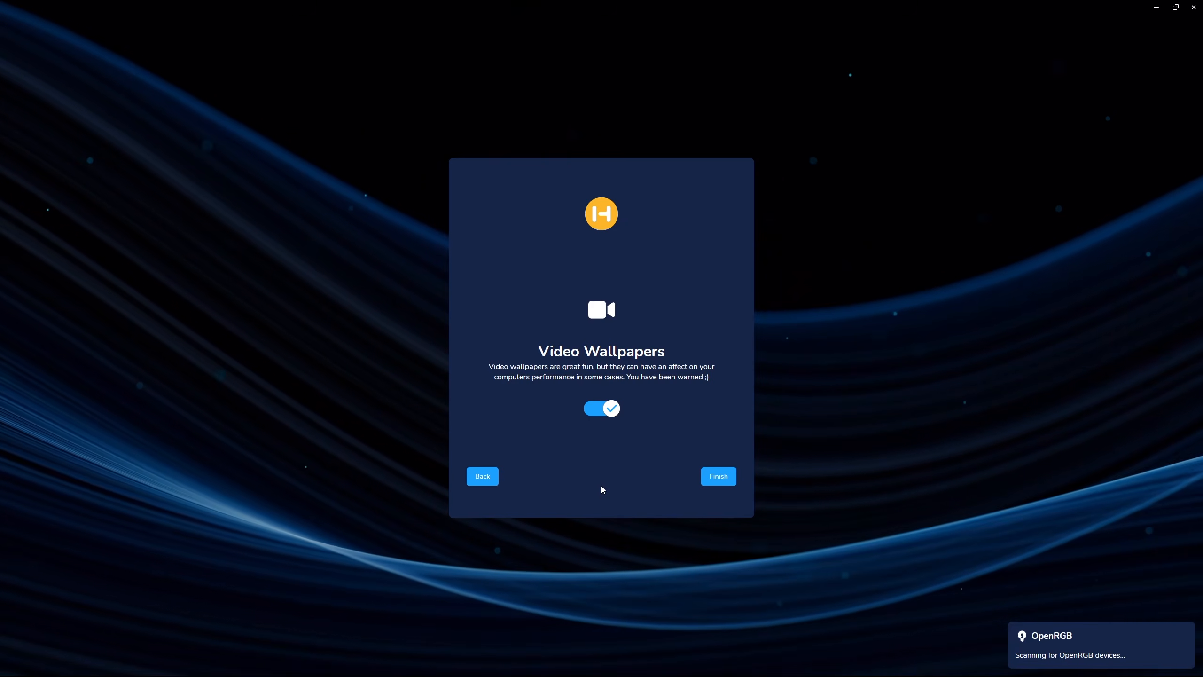
click(721, 476)
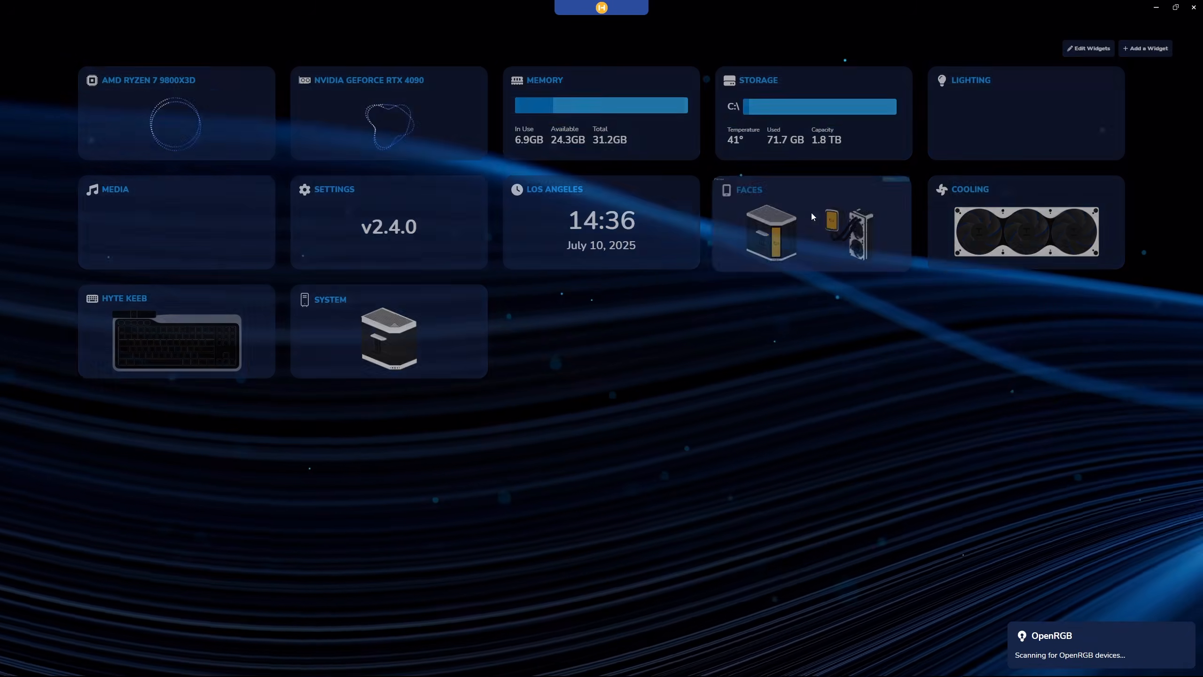
Switch the Faces widget to the HYTE THICC Q80 and open that device's settings.
click(811, 217)
click(894, 145)
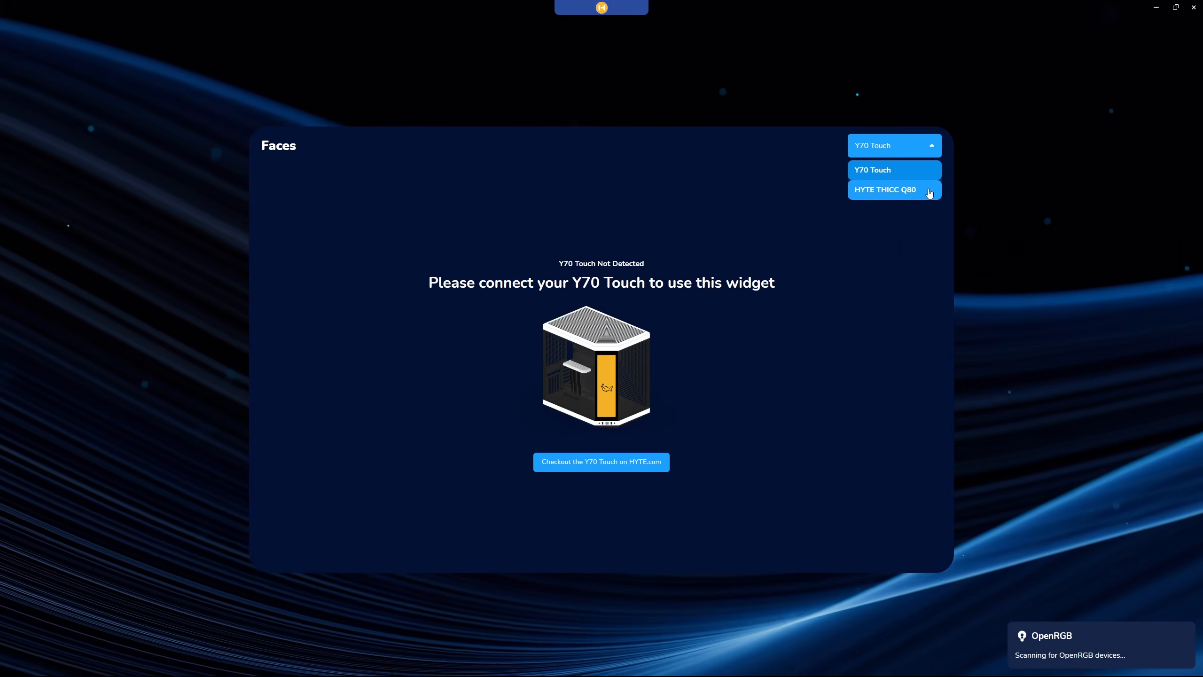
click(930, 190)
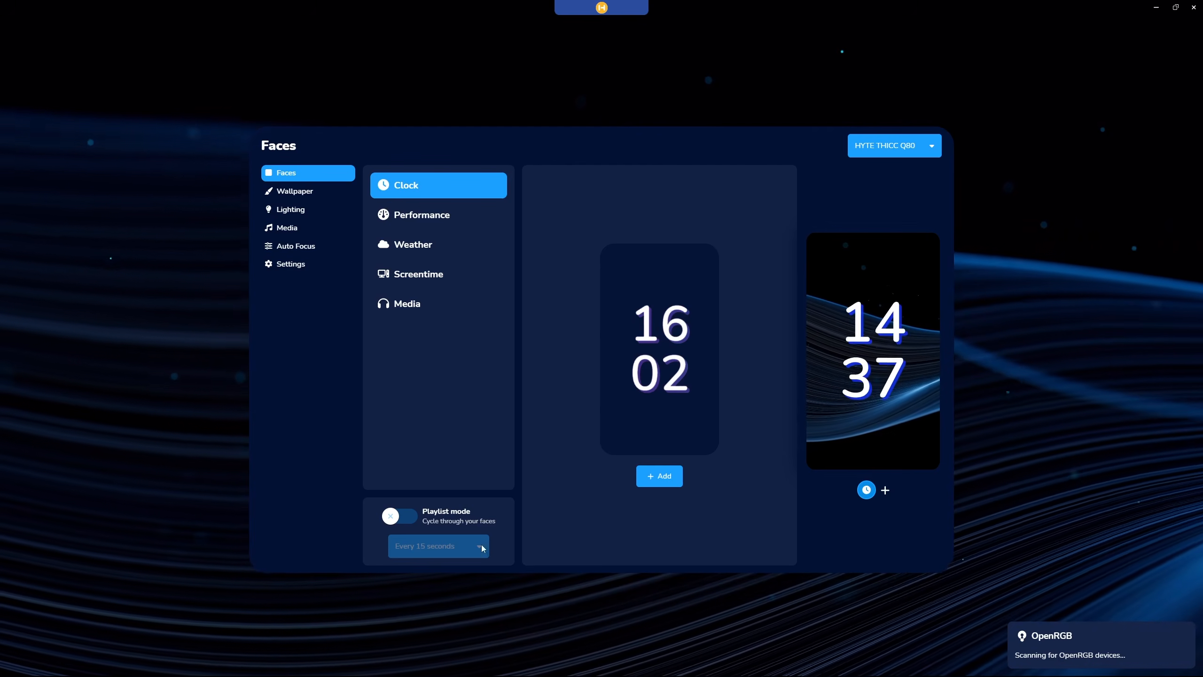
click(270, 266)
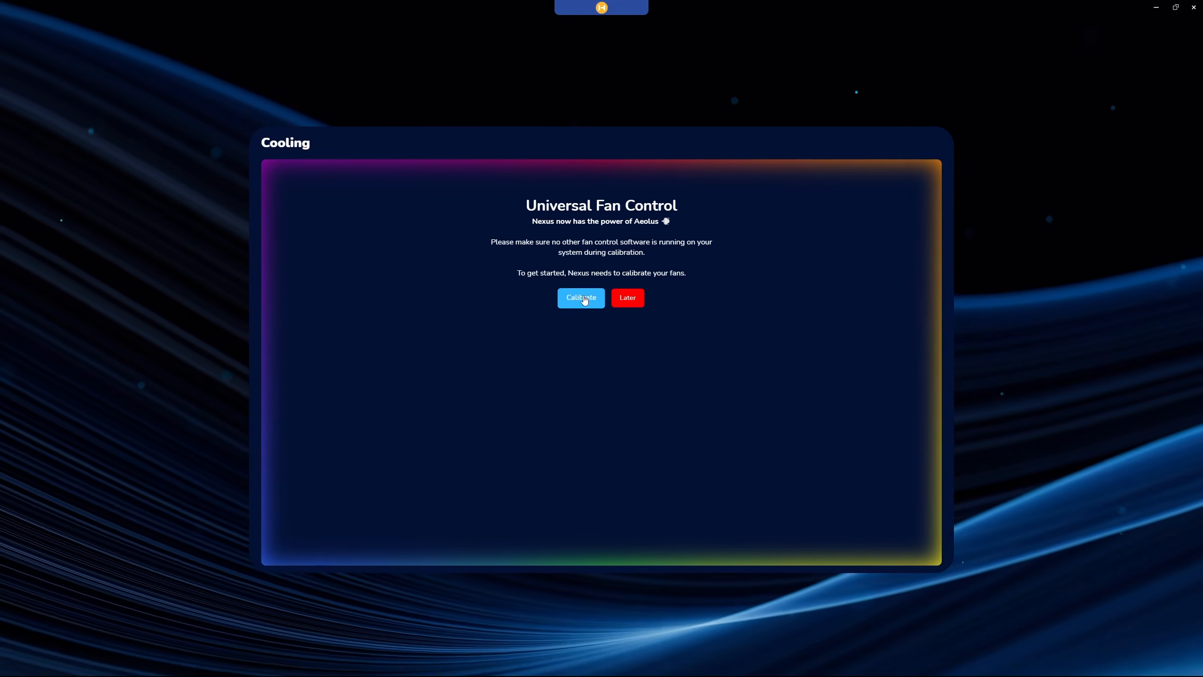
Calibrate the fans for Universal Fan Control and continue to the cooling configuration.
click(584, 299)
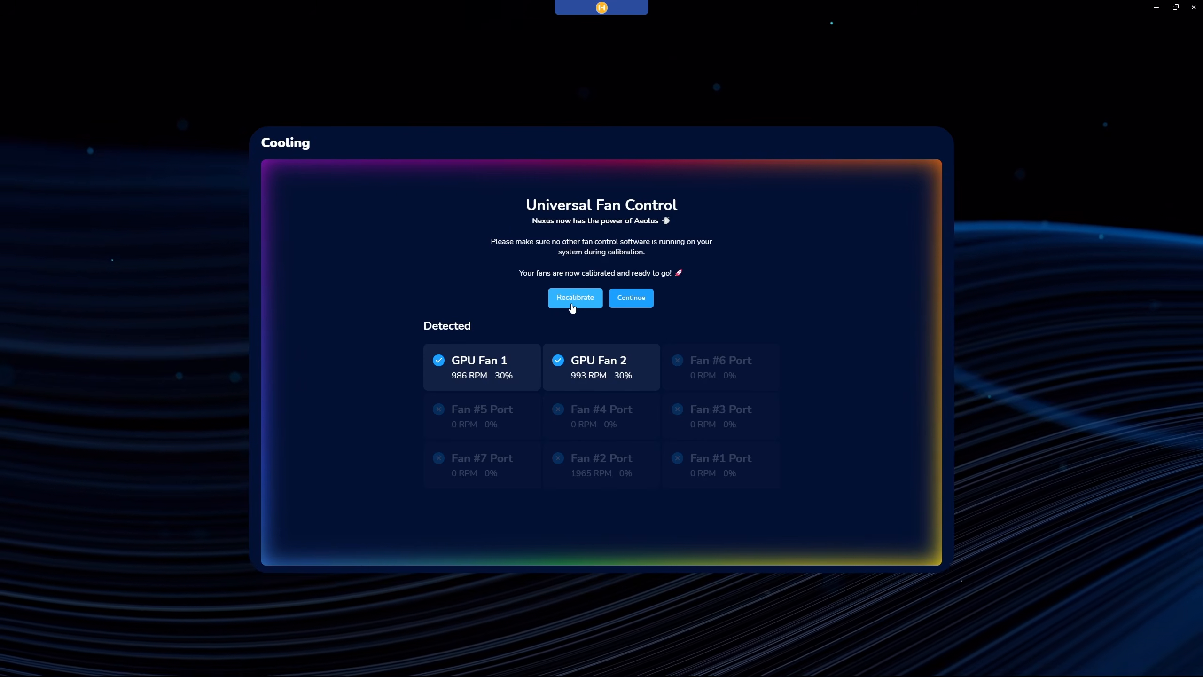
click(631, 299)
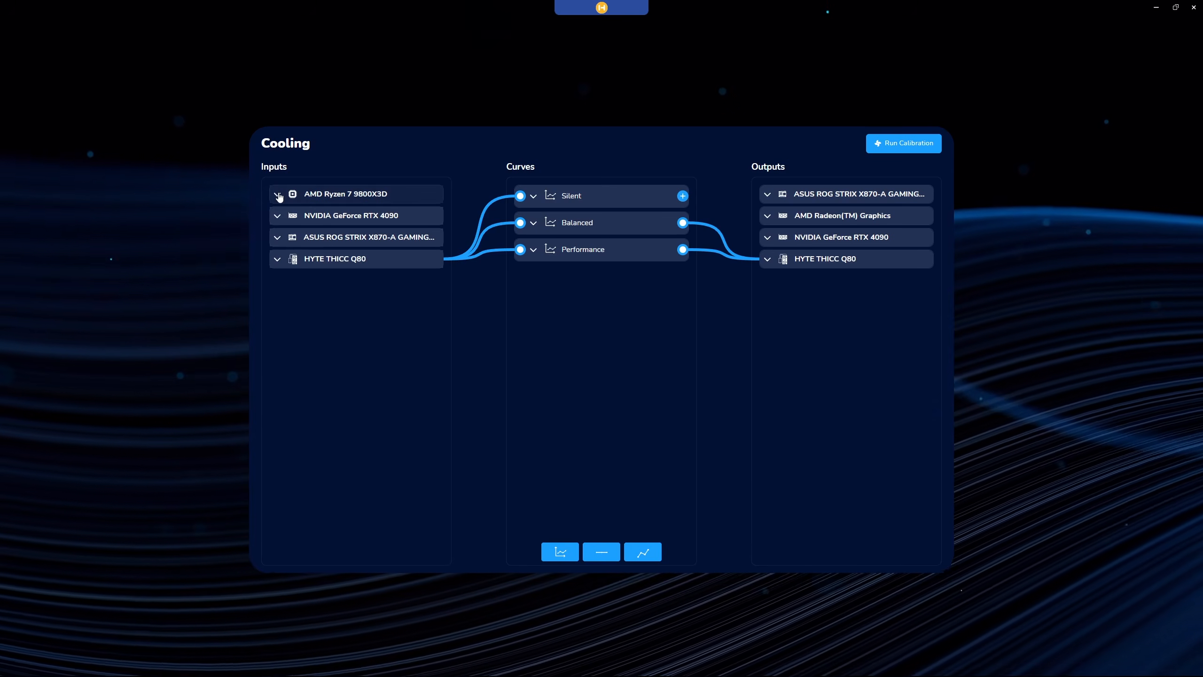
Connect the AMD Ryzen 7 9800X3D's Core (Tctl/Tdie) temperature to the Balanced curve as its input.
click(278, 195)
click(283, 219)
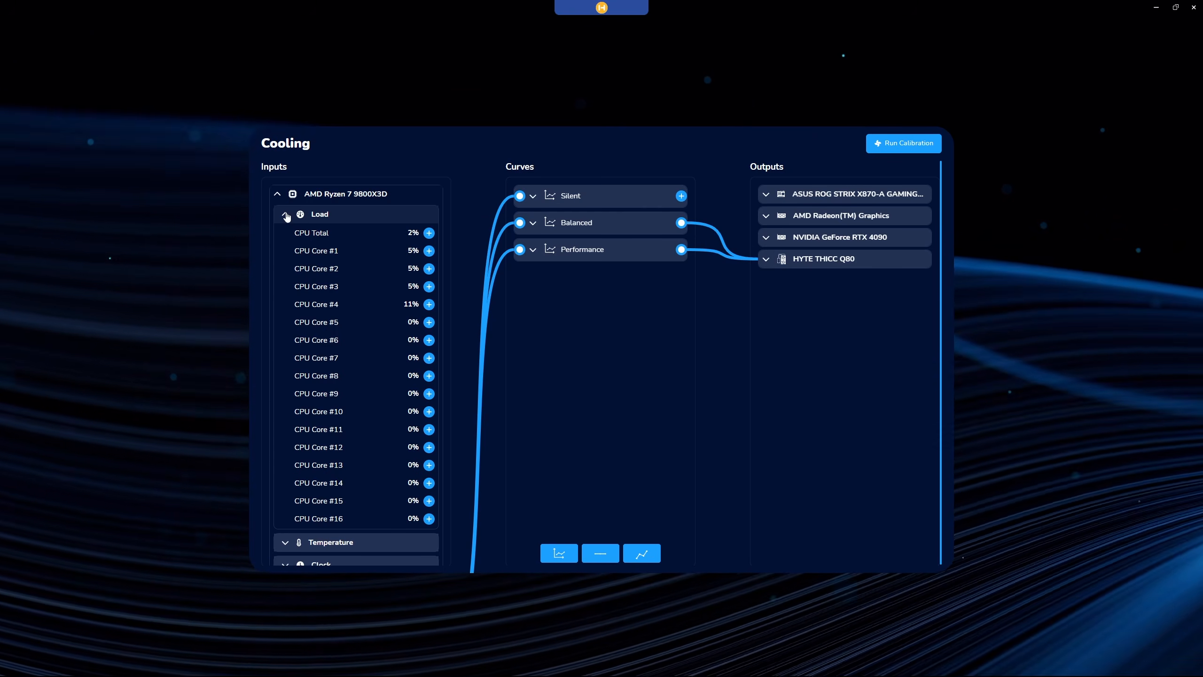
click(286, 215)
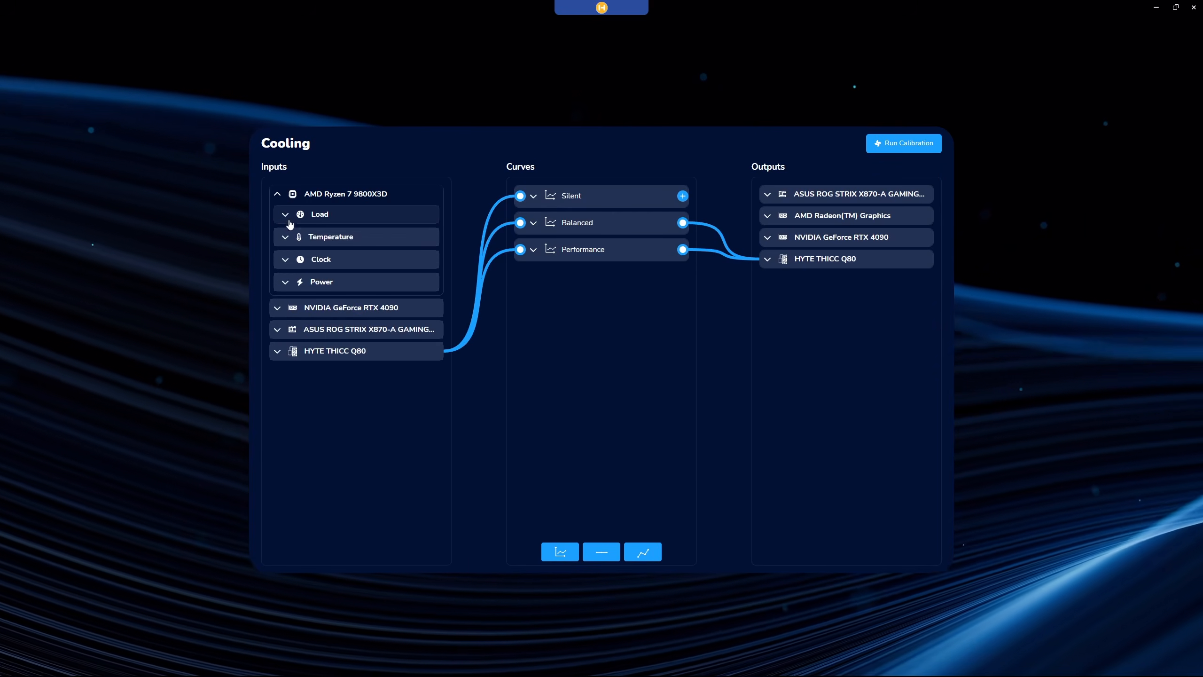
click(285, 237)
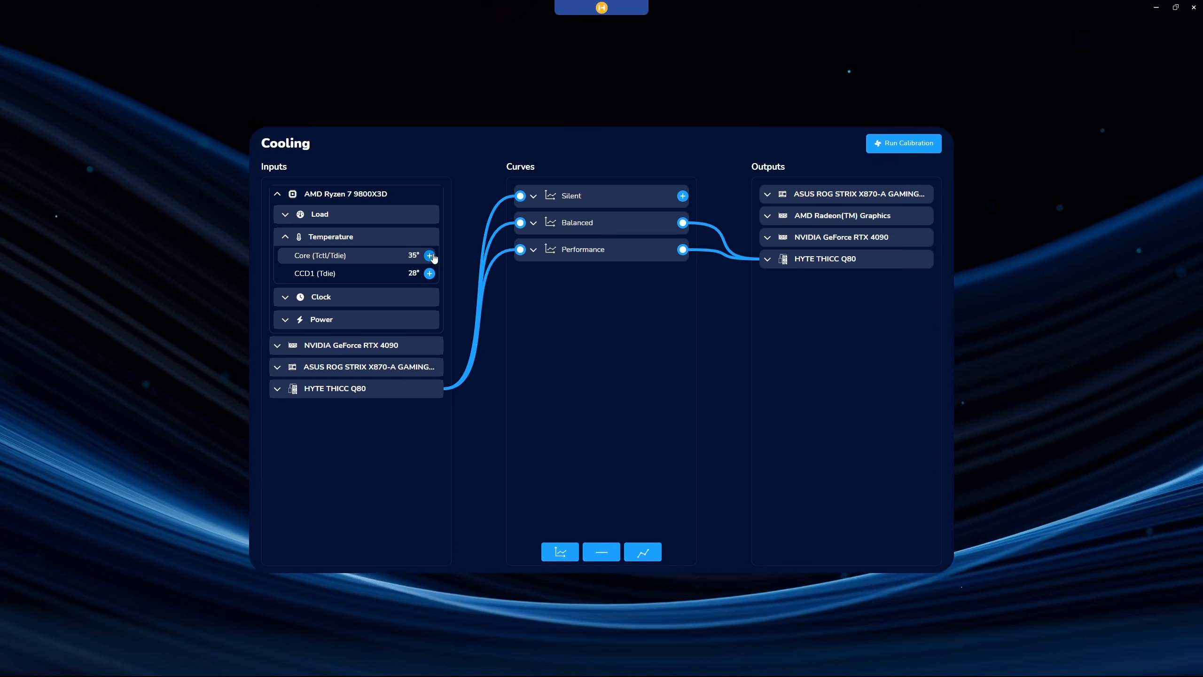
click(430, 255)
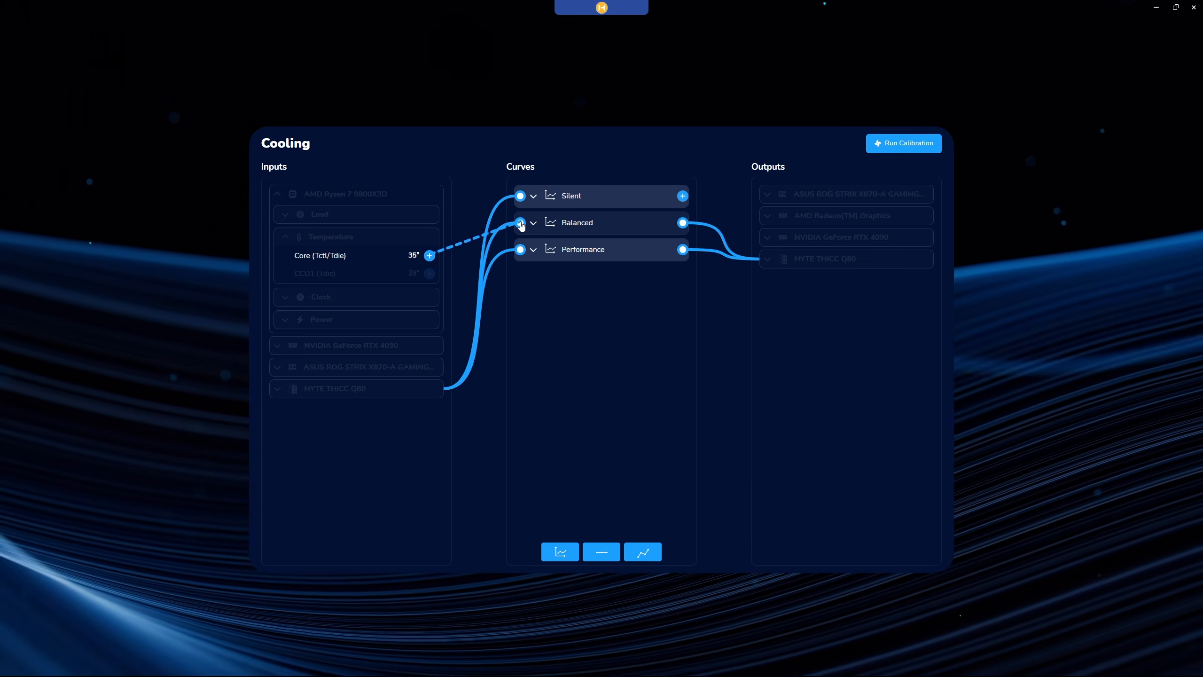
click(521, 223)
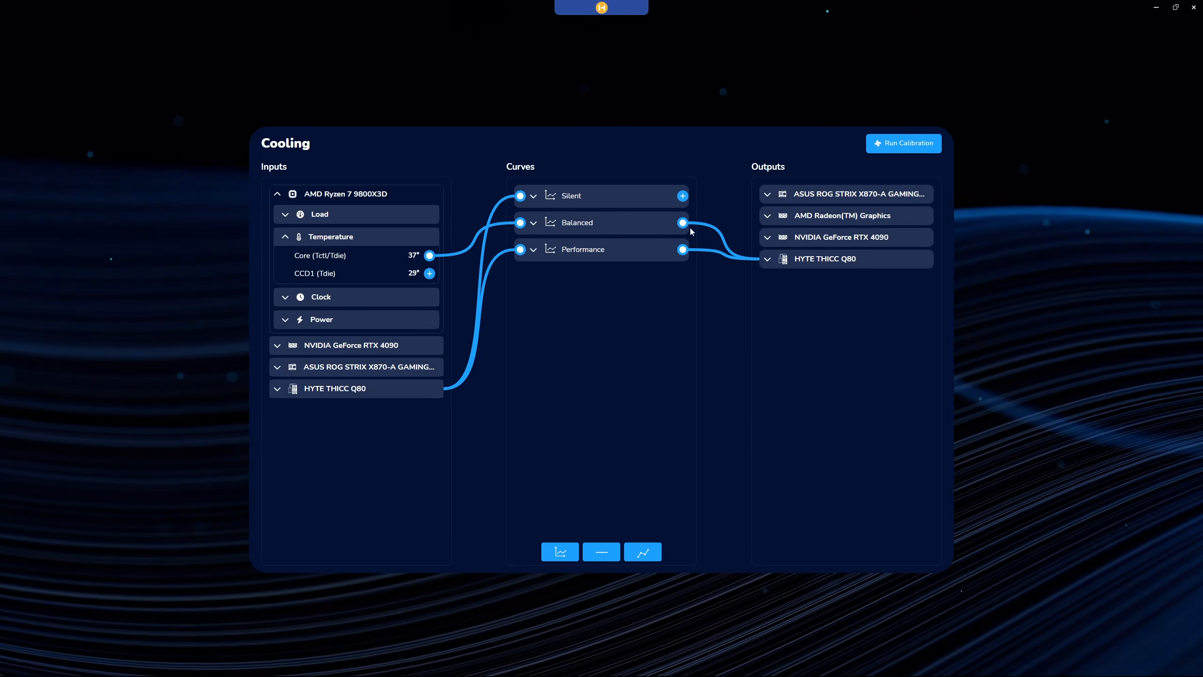
Examine the Balanced curve and the HYTE THICC Q80's outputs: THICC FP12, THICC FP12 Trio and Pumps.
click(533, 224)
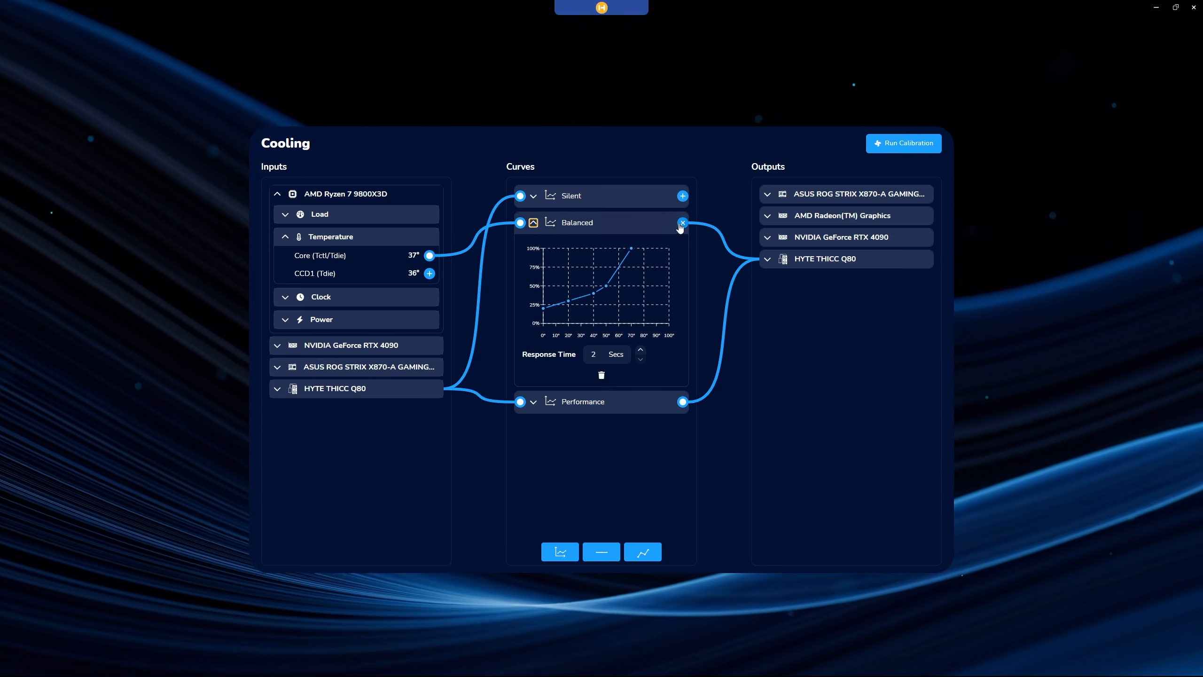
drag(683, 228, 765, 262)
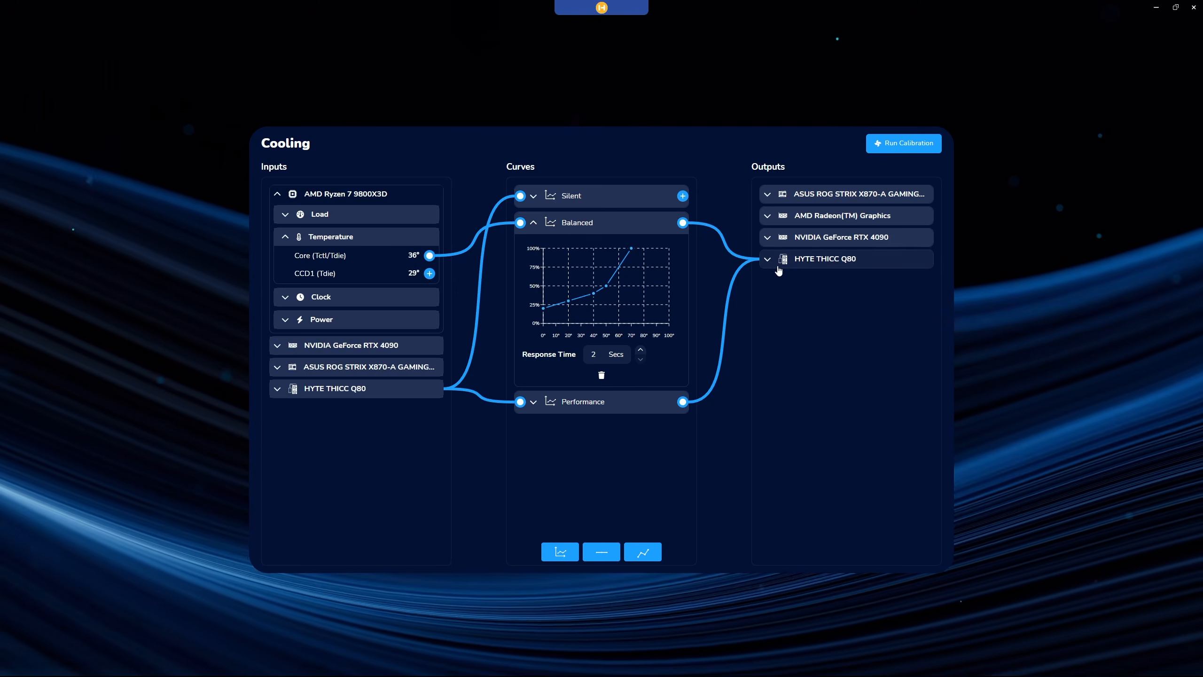
click(768, 260)
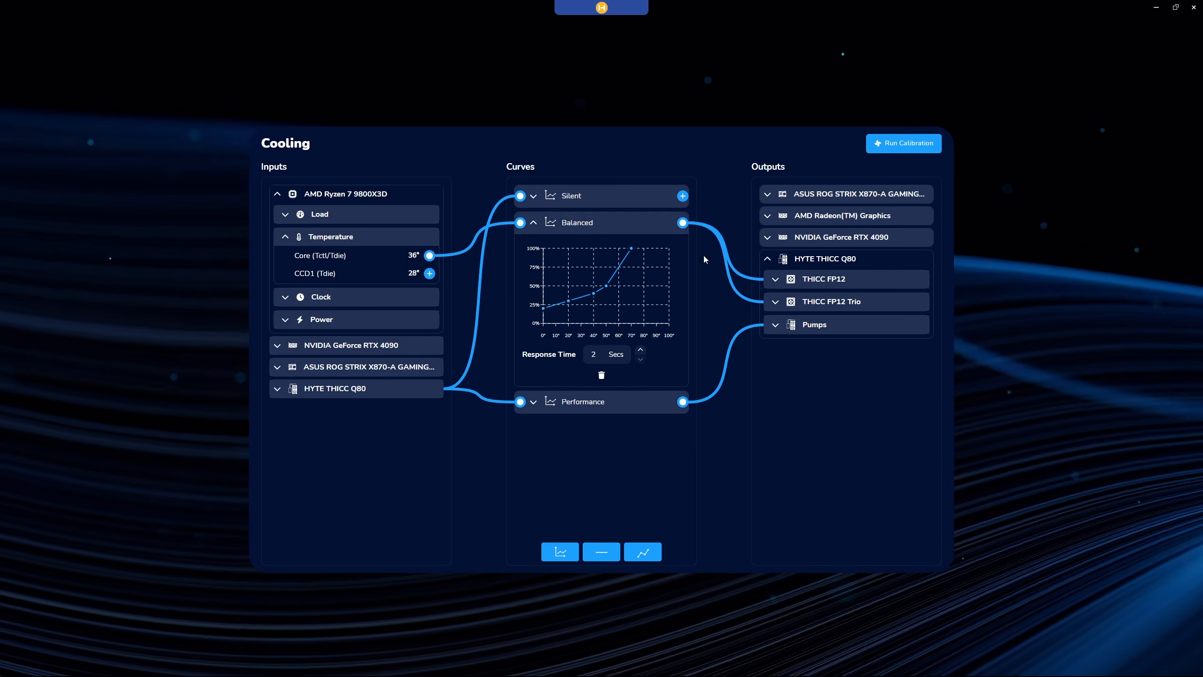
click(773, 280)
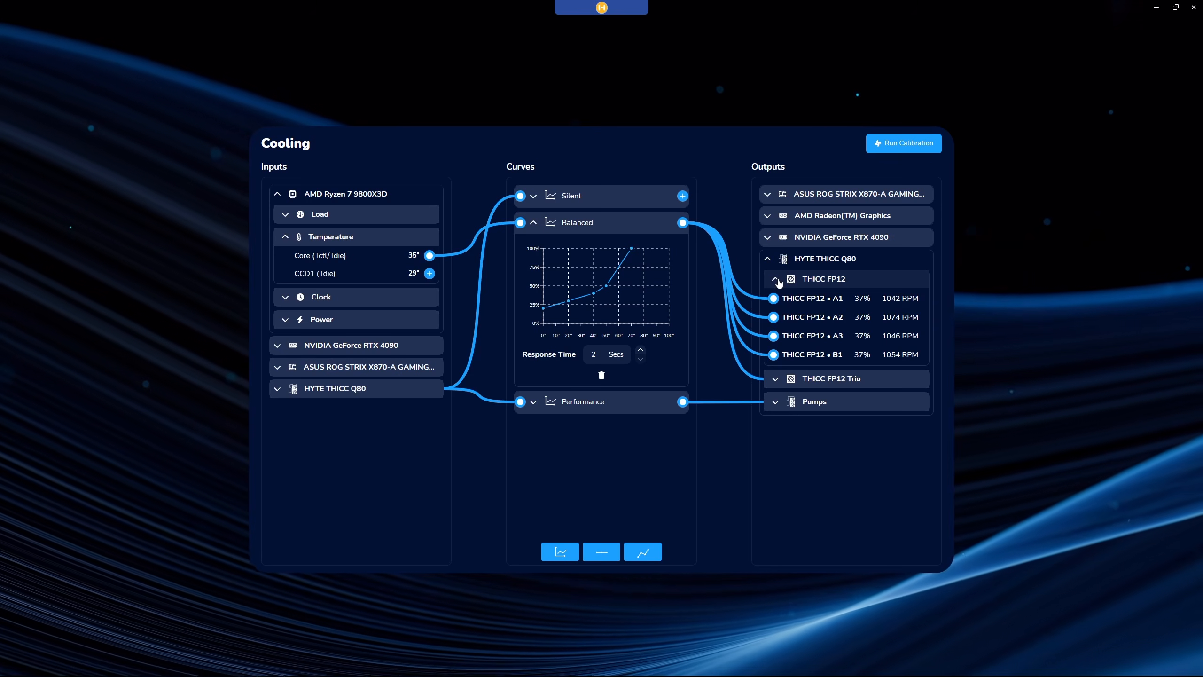
click(776, 281)
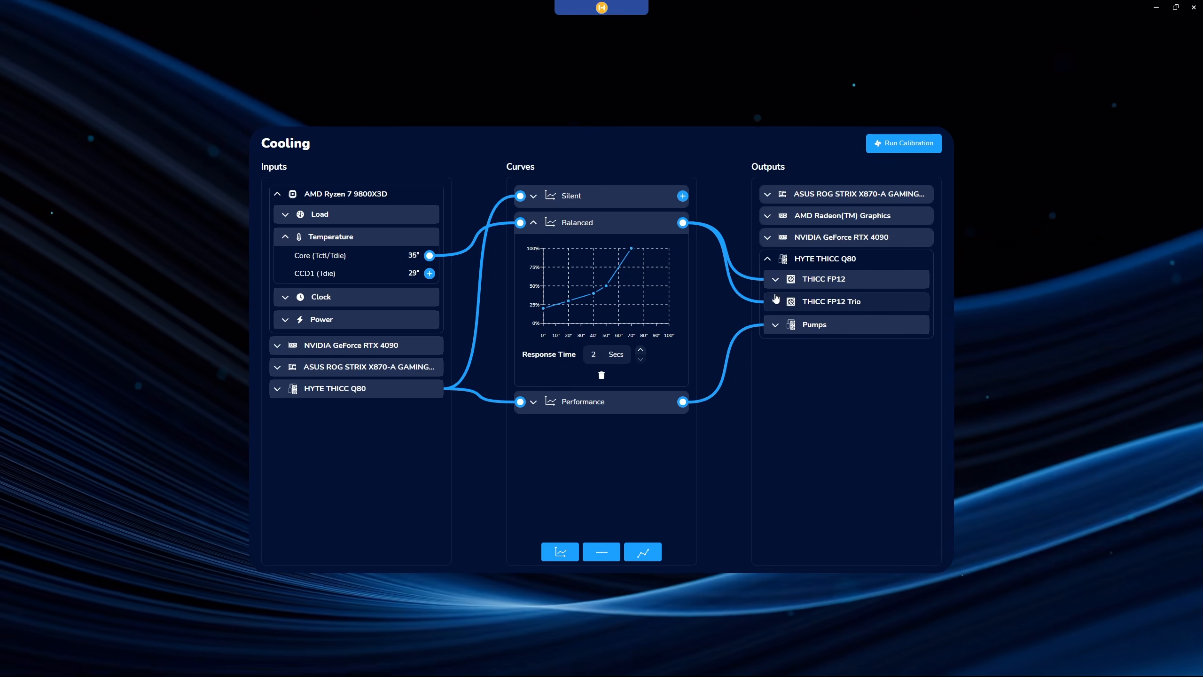
click(775, 303)
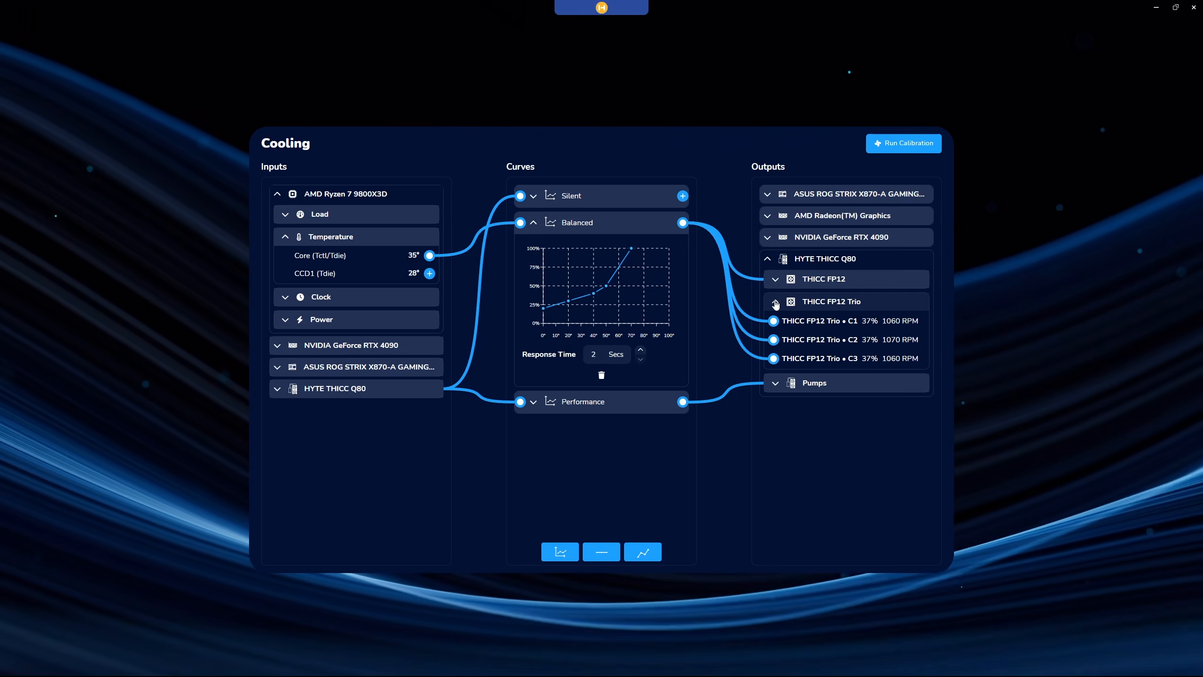
click(775, 303)
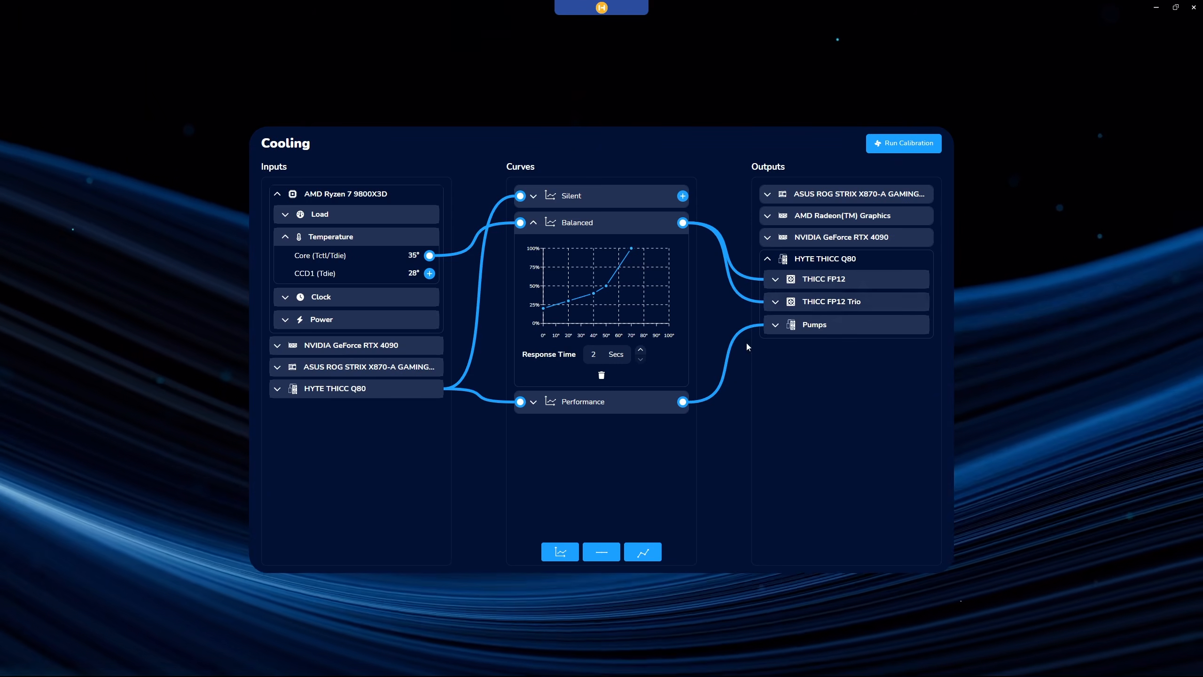
click(778, 327)
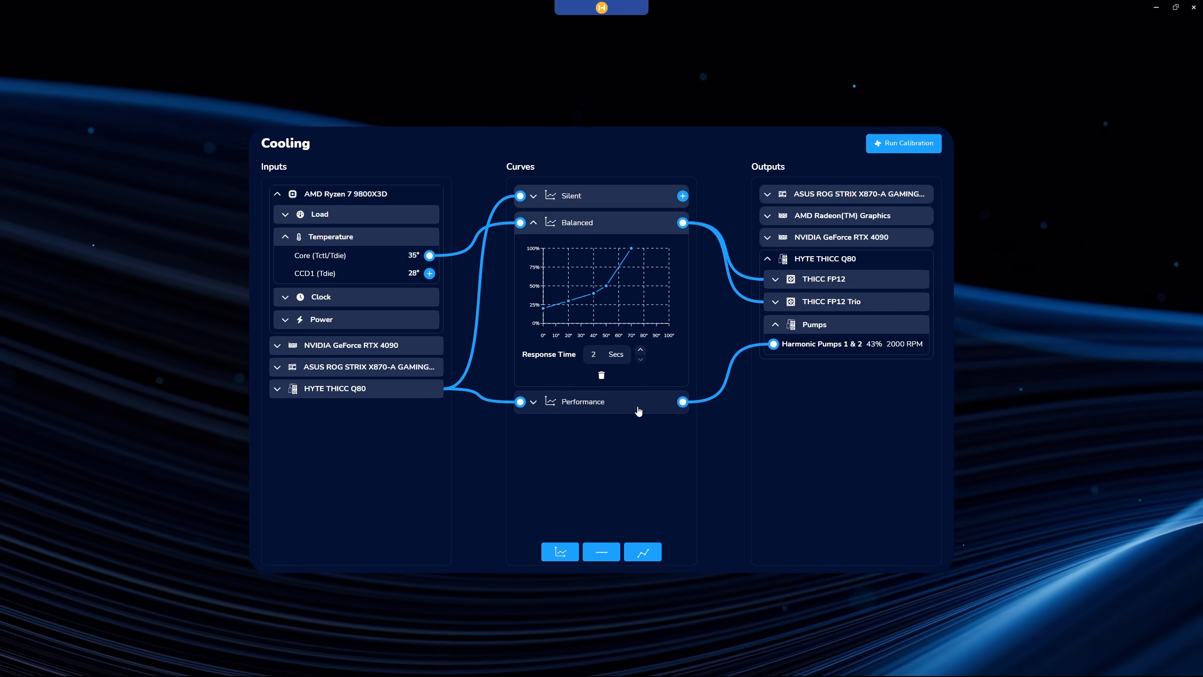
Connect the Core (Tctl/Tdie) temperature to the Performance curve and expand that curve.
mouse_move(432, 259)
drag(432, 259, 520, 401)
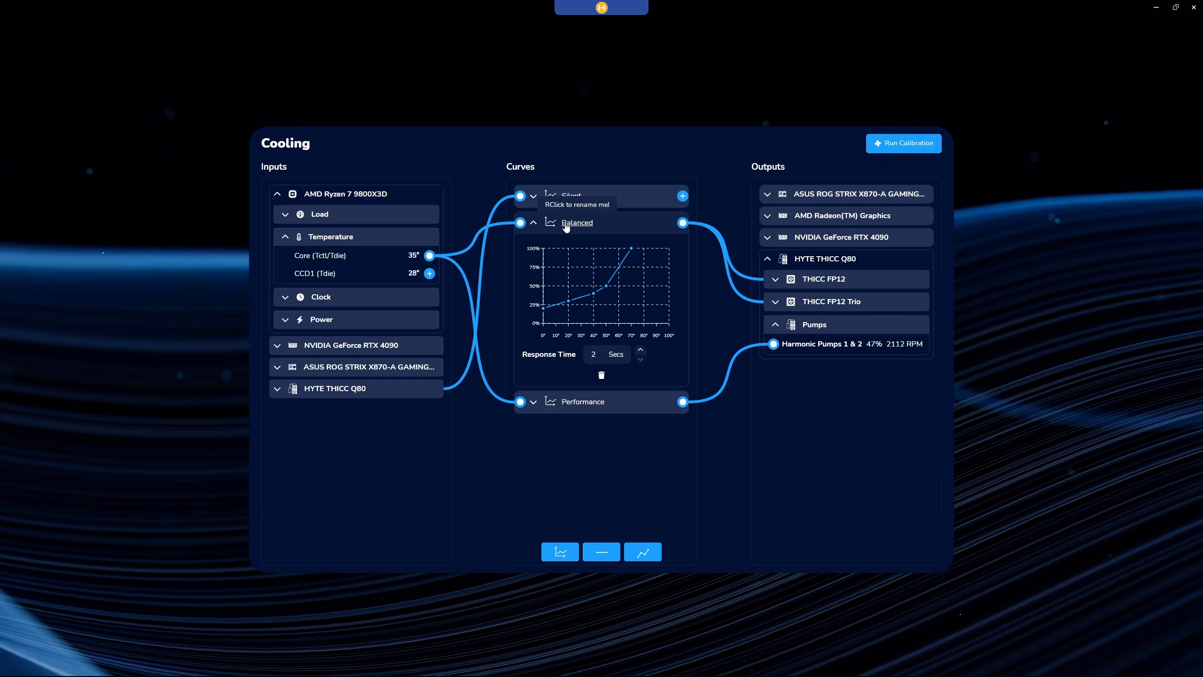
click(534, 403)
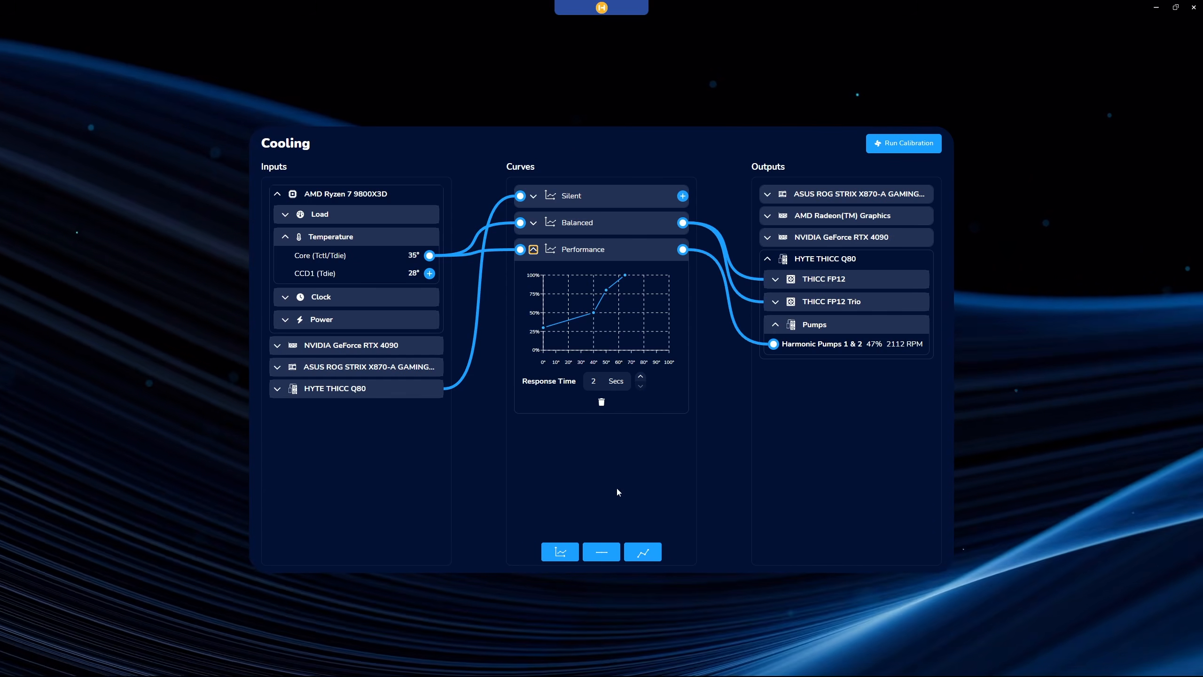
Add a new flat curve and a new linear curve, and review the settings of each.
click(601, 554)
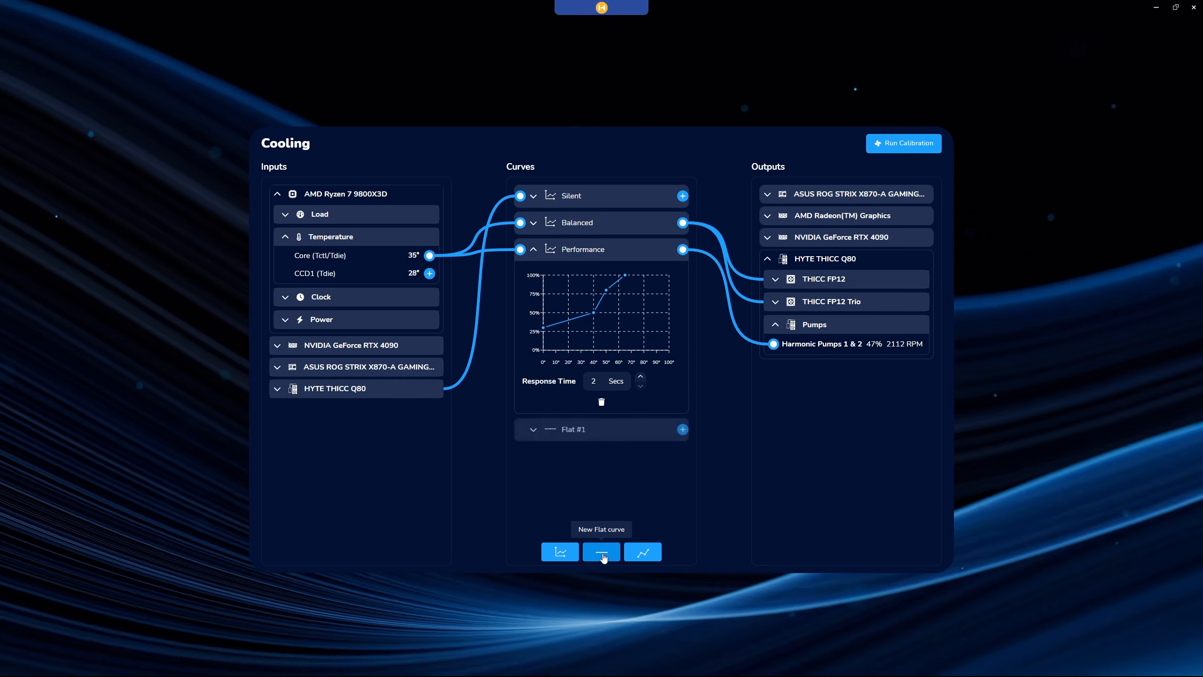
click(536, 435)
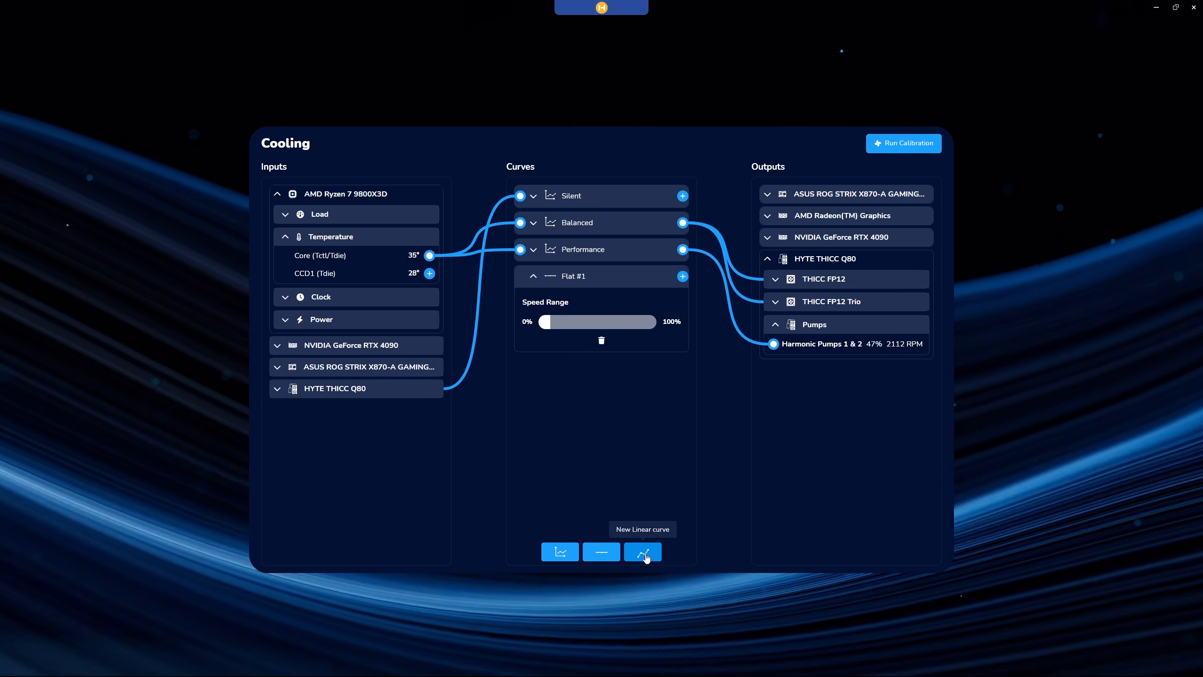
click(644, 554)
click(533, 367)
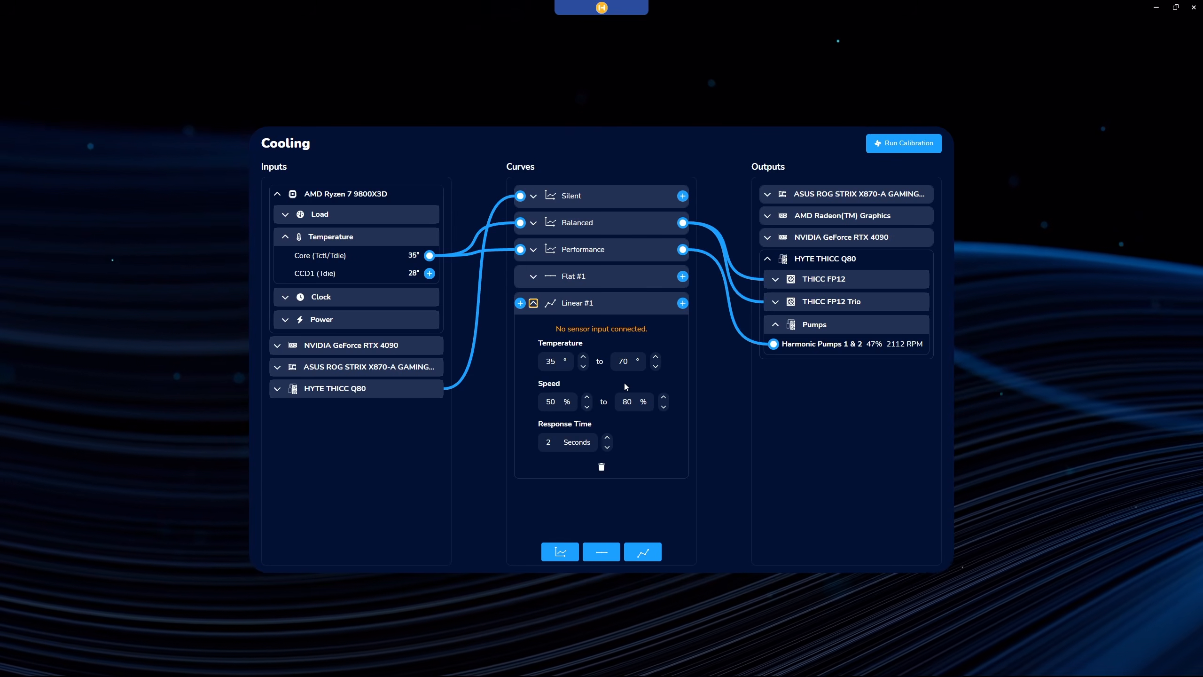
click(534, 303)
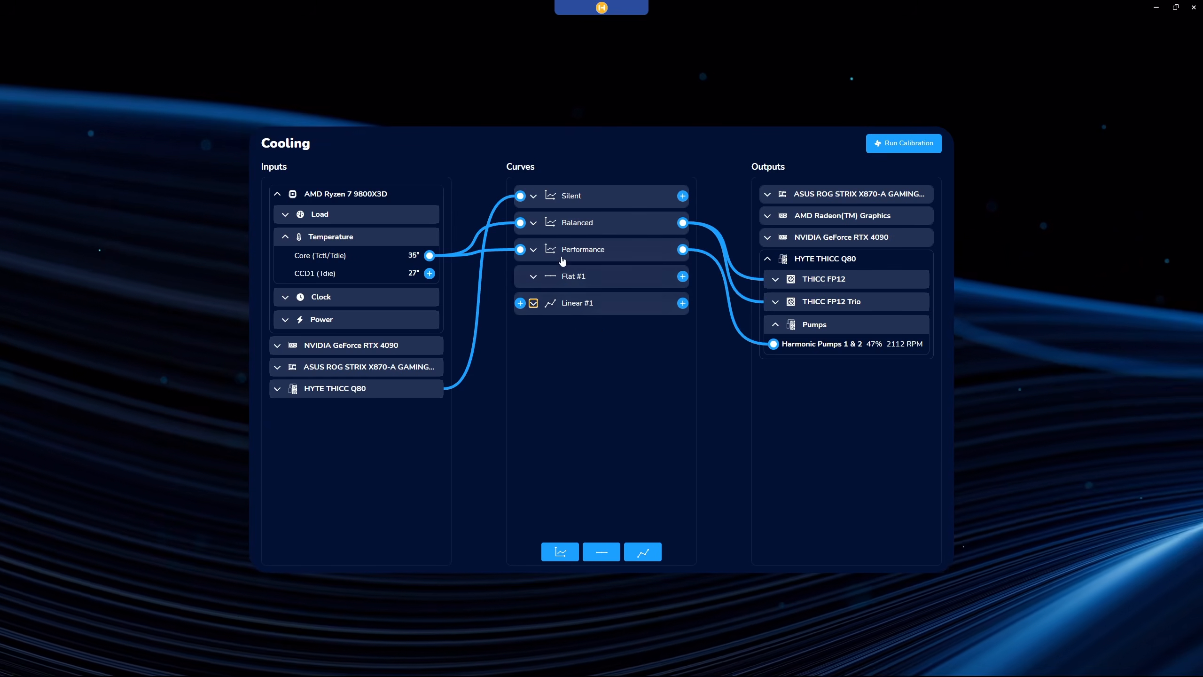
Reshape the Performance curve with points at 0°/15%, 38°/73%, 65°/68% and 90°/89%.
click(534, 249)
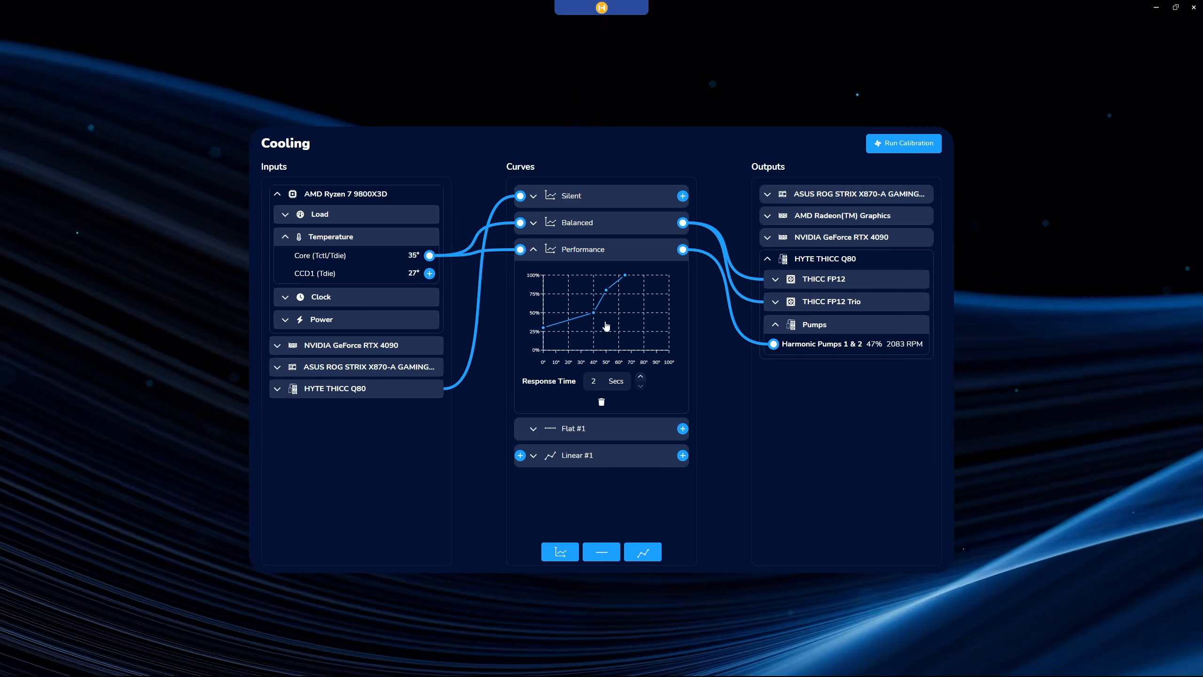
click(605, 324)
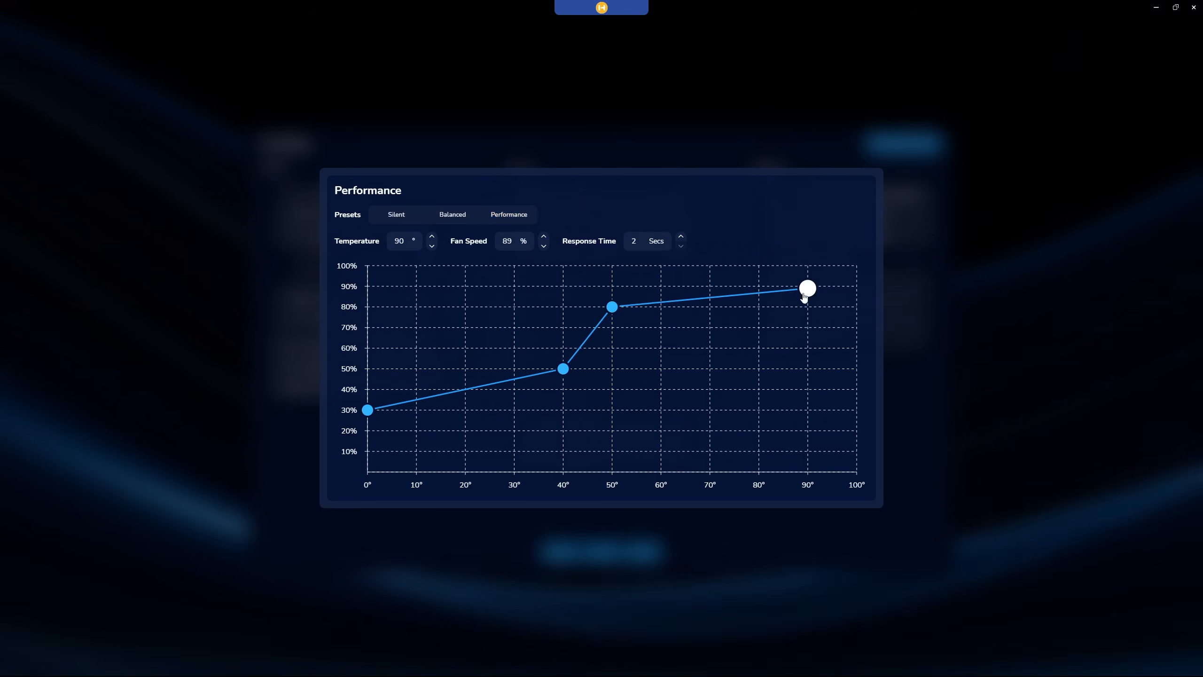
drag(563, 369, 553, 321)
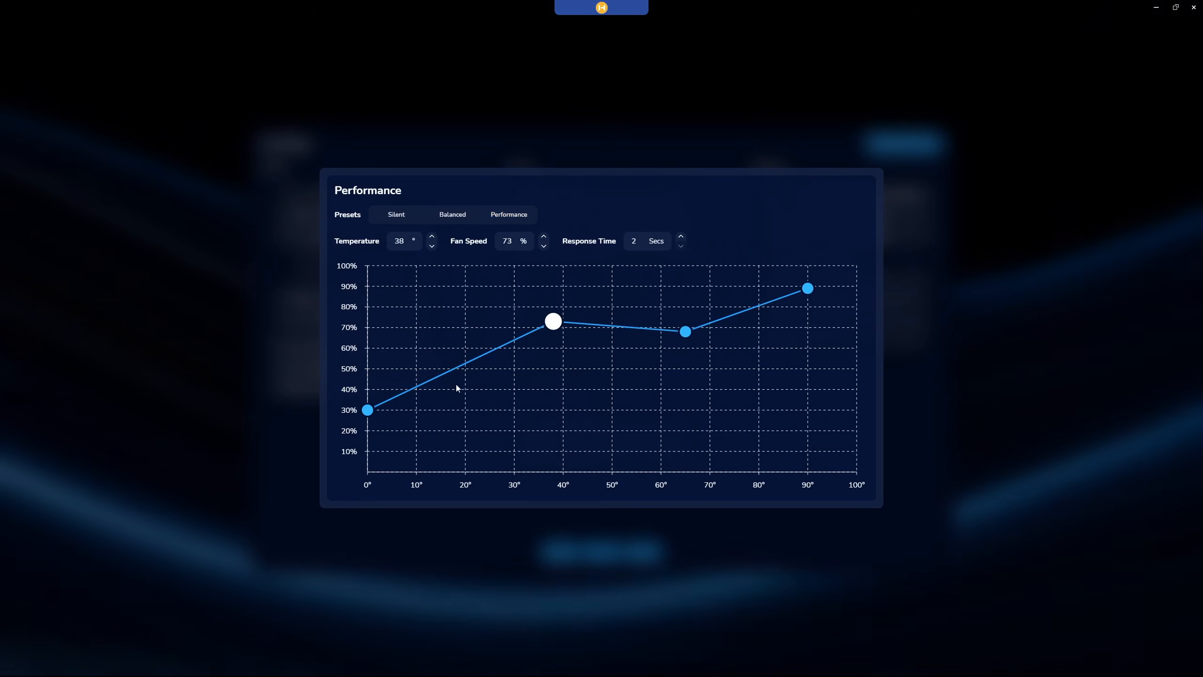
drag(368, 410, 368, 441)
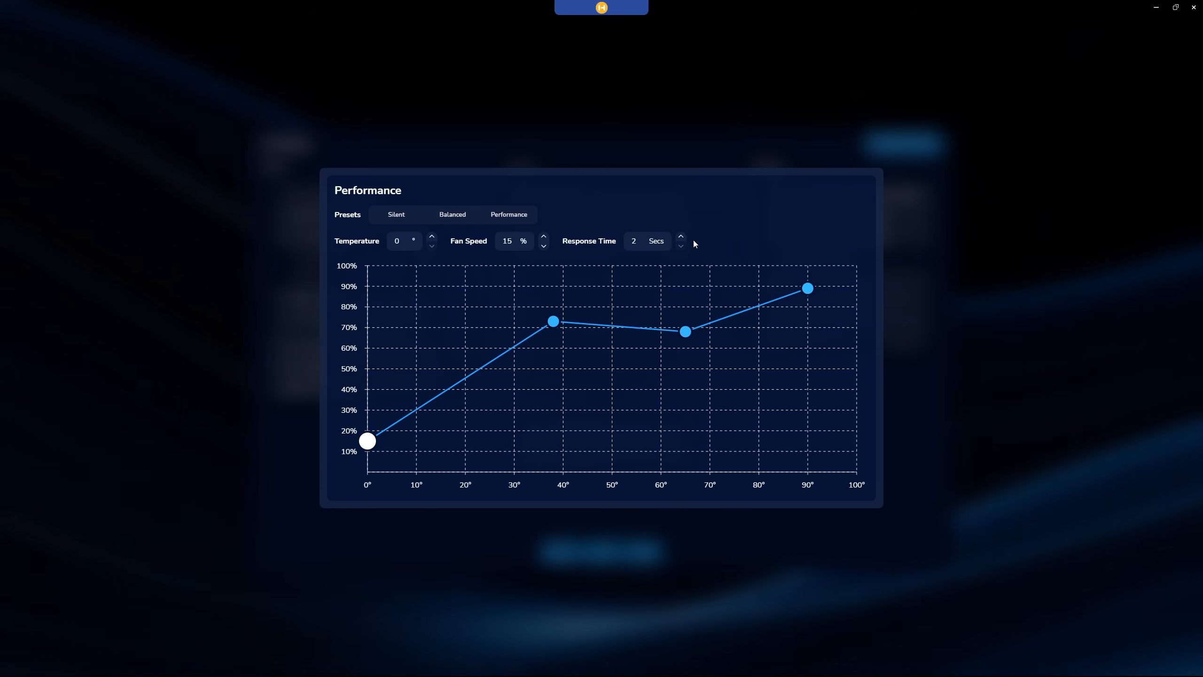
Set the Performance curve's response time to 5 seconds and close the curve editor.
click(681, 236)
click(681, 237)
click(682, 236)
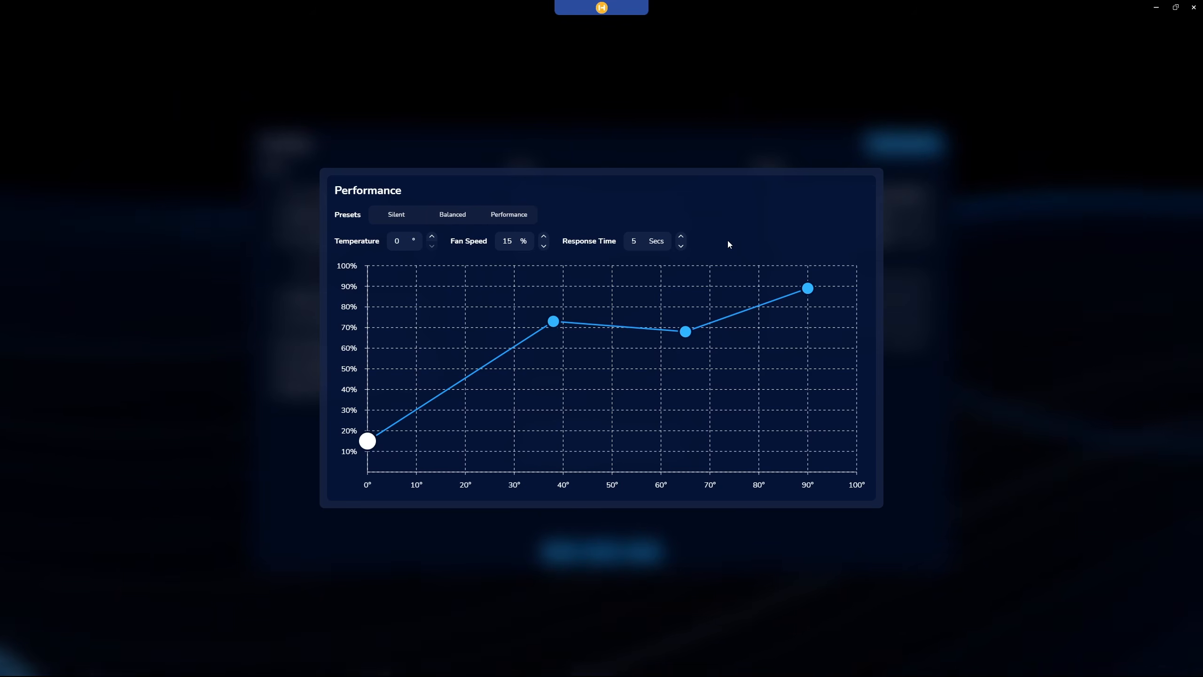
click(722, 570)
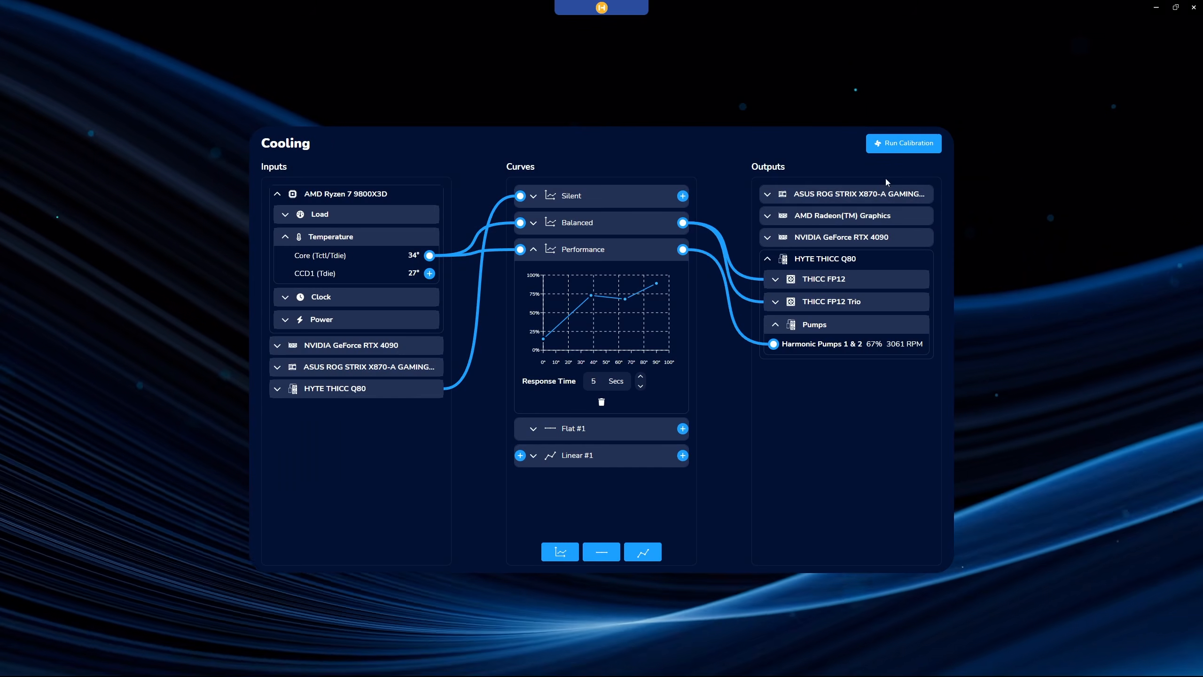
Check the cooling outputs offered by the ASUS ROG STRIX X870-A motherboard, AMD Radeon Graphics and NVIDIA GeForce RTX 4090.
click(882, 201)
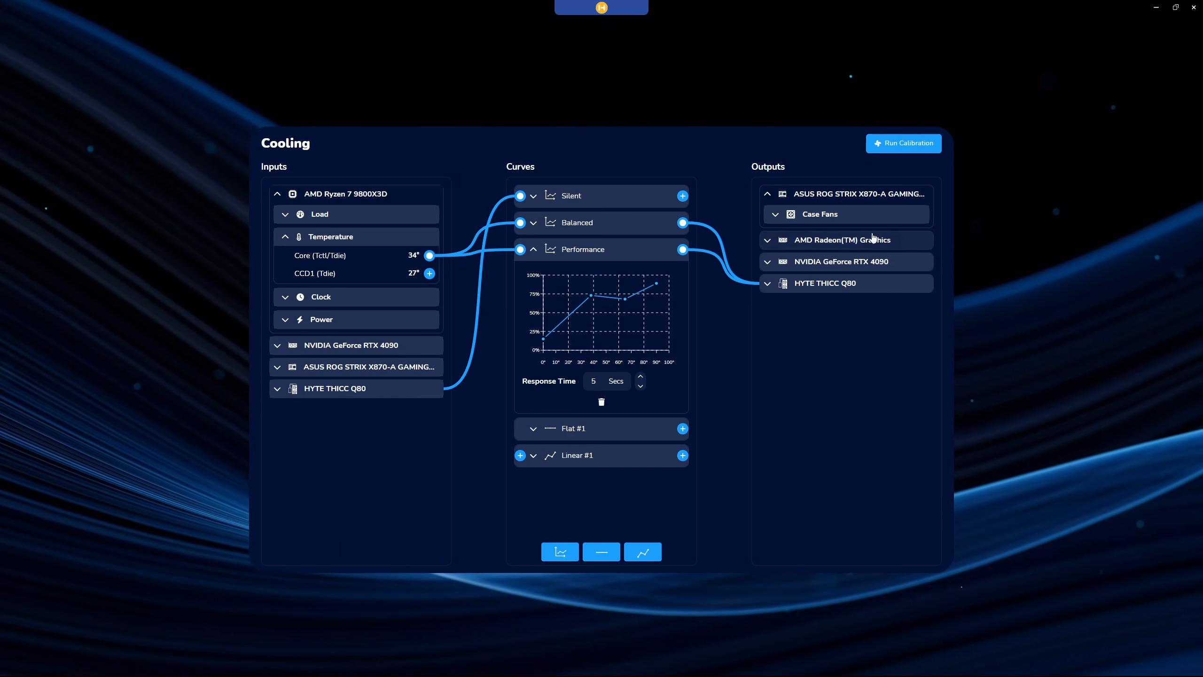
click(874, 239)
click(864, 266)
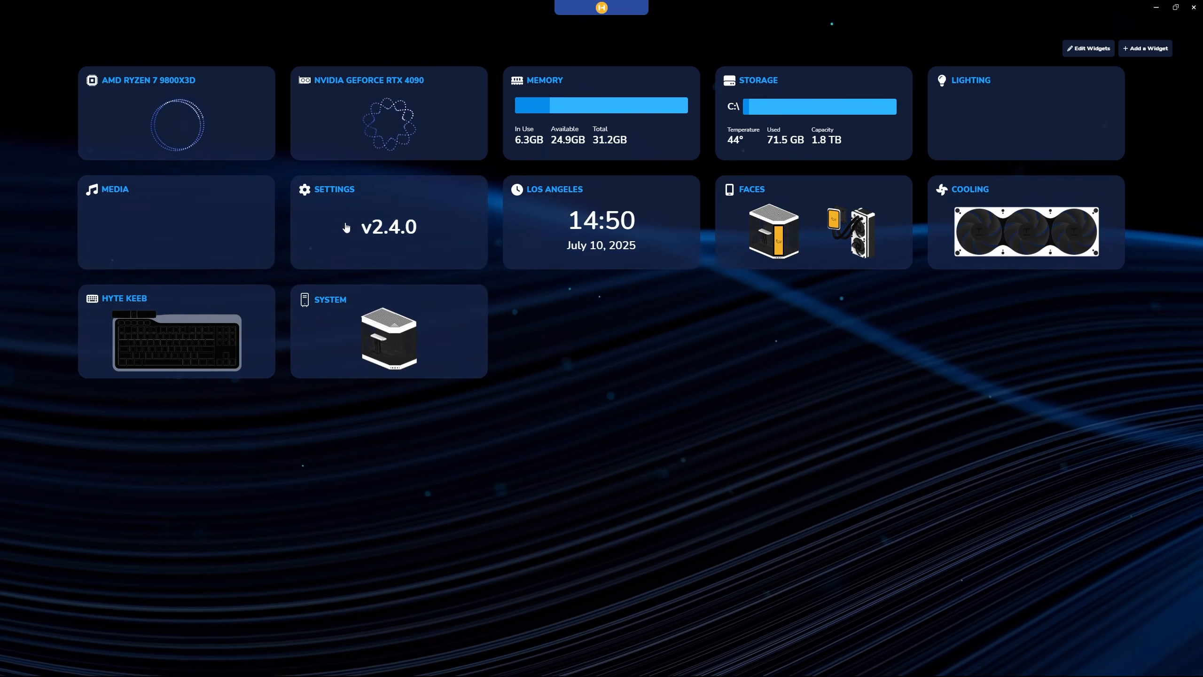
Open the HYTE THICC Q80's device settings from the list of device drivers.
click(298, 229)
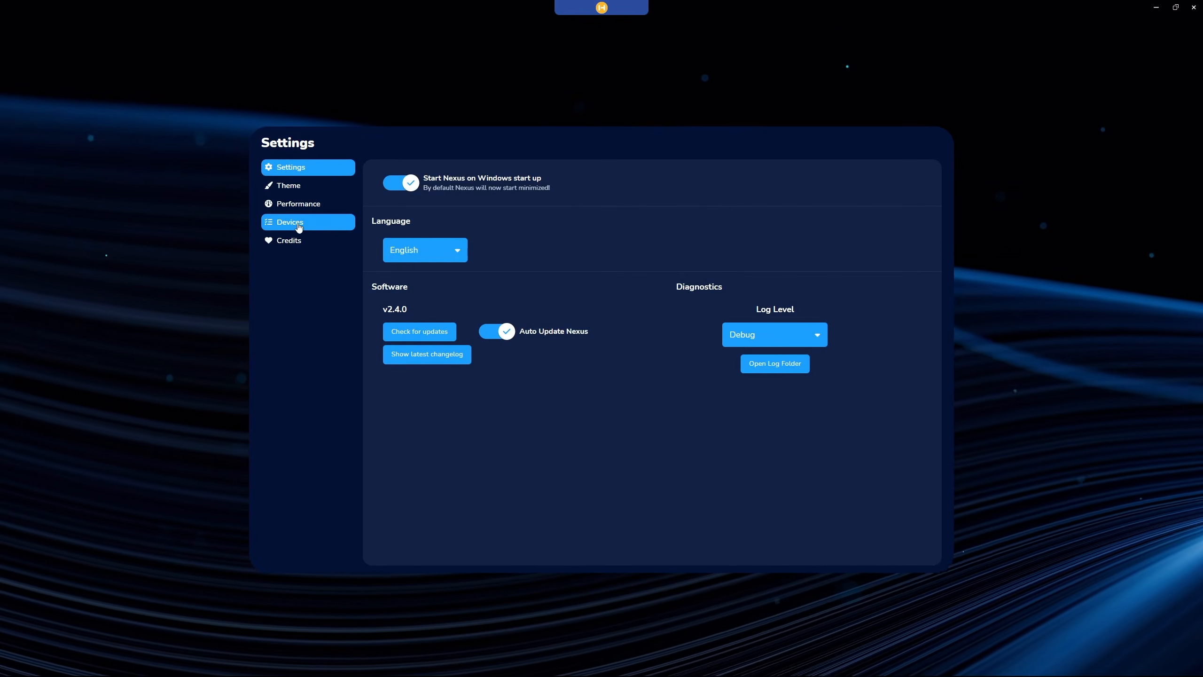
click(285, 226)
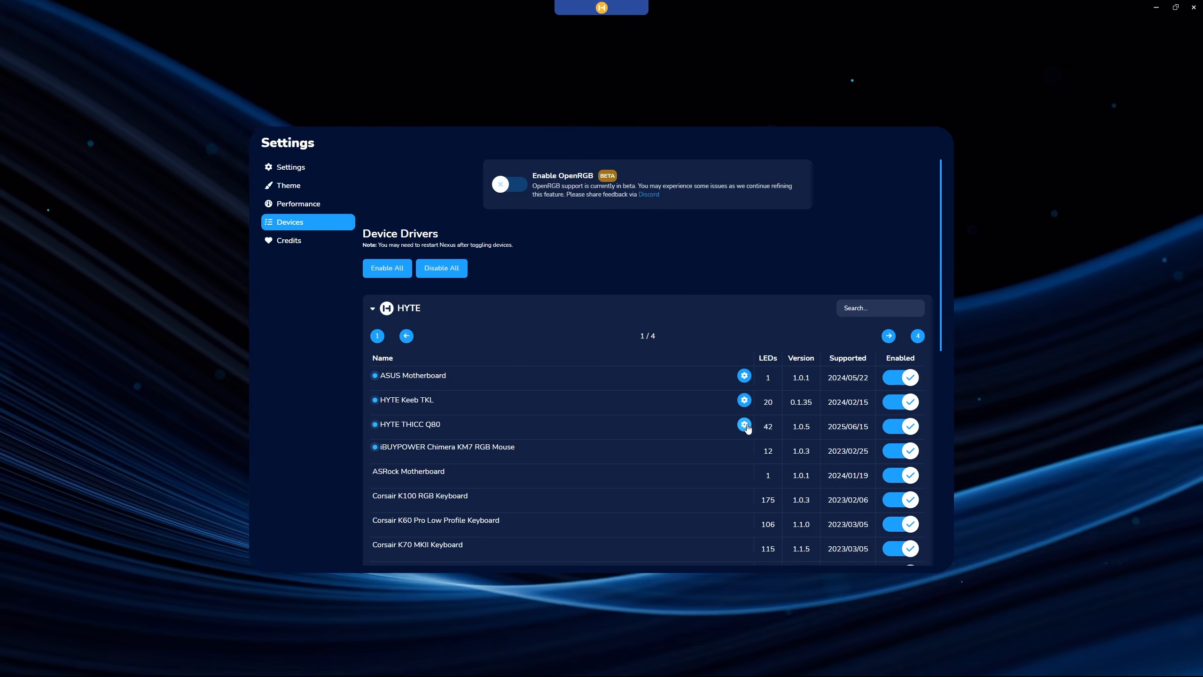
click(744, 425)
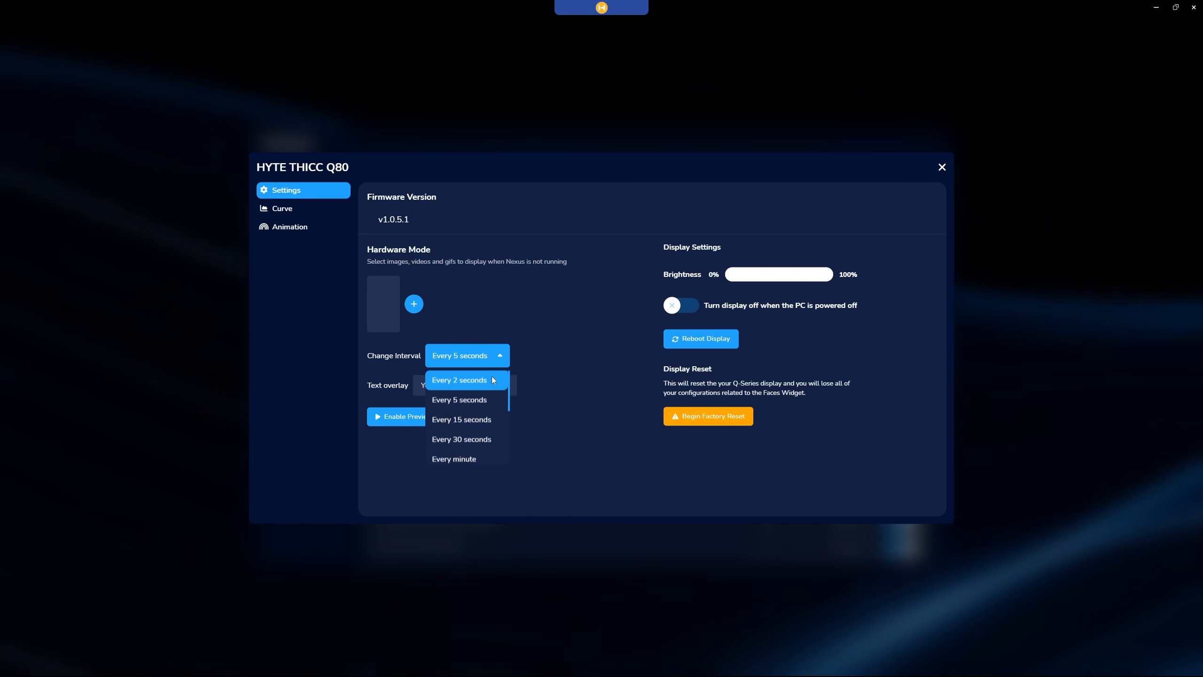
Review the Change Interval options for hardware mode and set the Q80's display to turn off when the PC is powered off.
scroll(493, 417, down, 3)
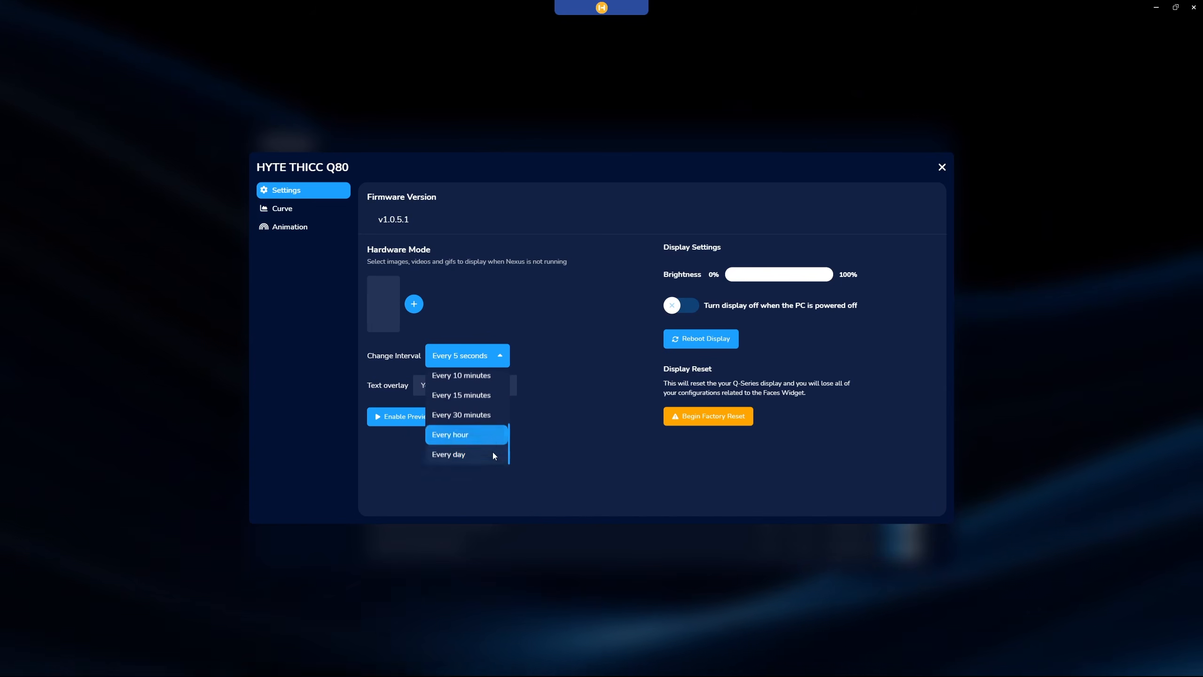
click(567, 463)
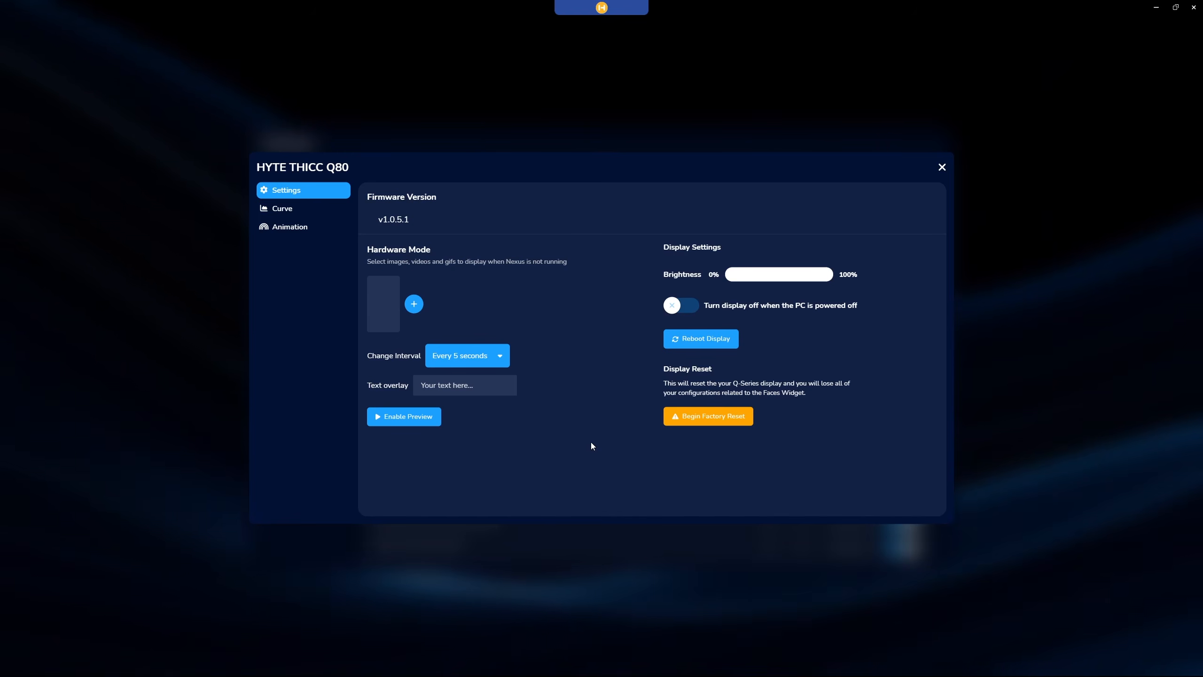
mouse_move(826, 274)
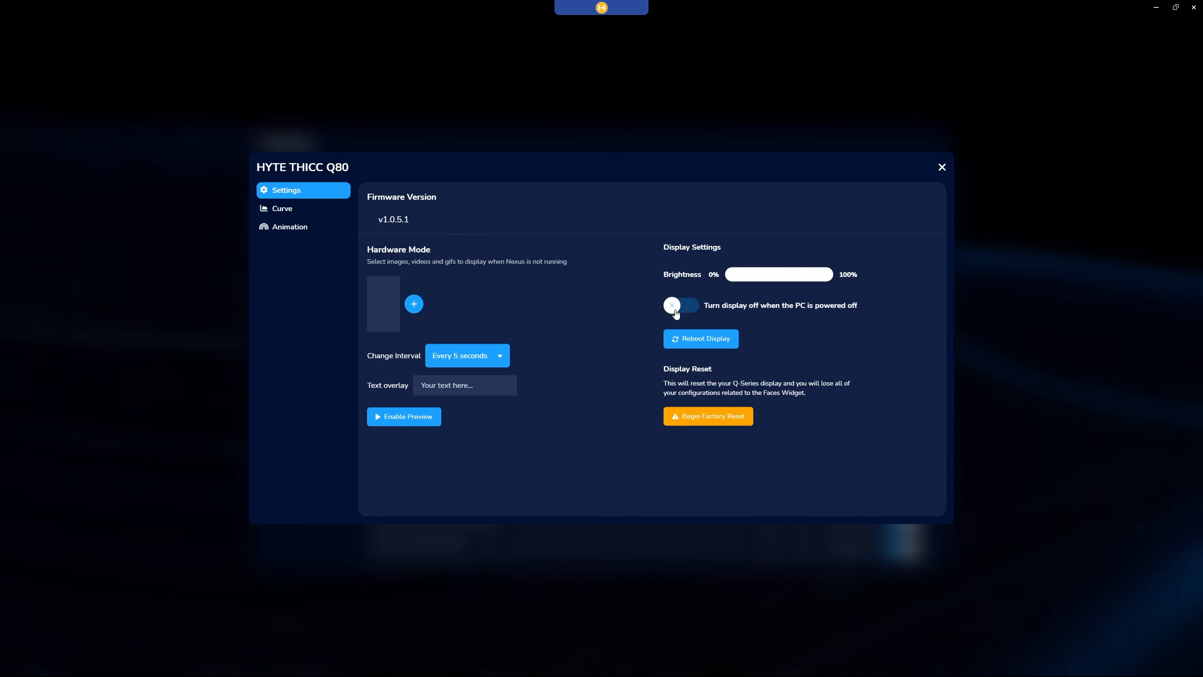
click(676, 311)
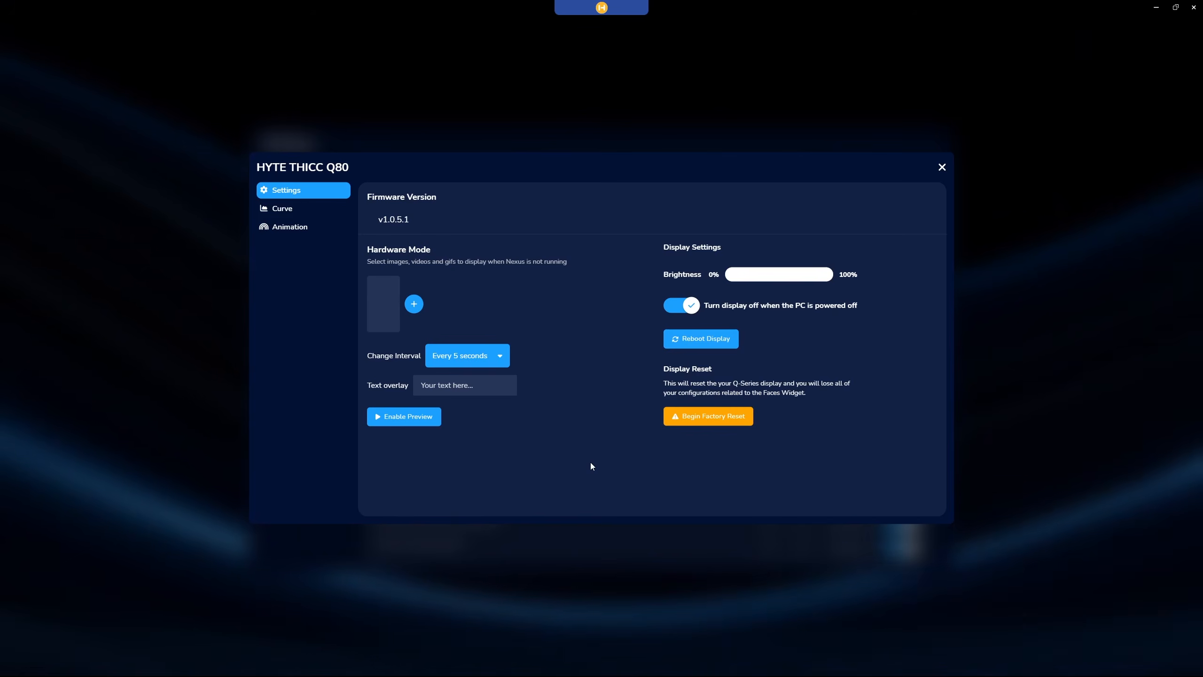
Enable Turbo Mode for the HYTE THICC Q80 and set its control mode to Firmware Control.
click(278, 210)
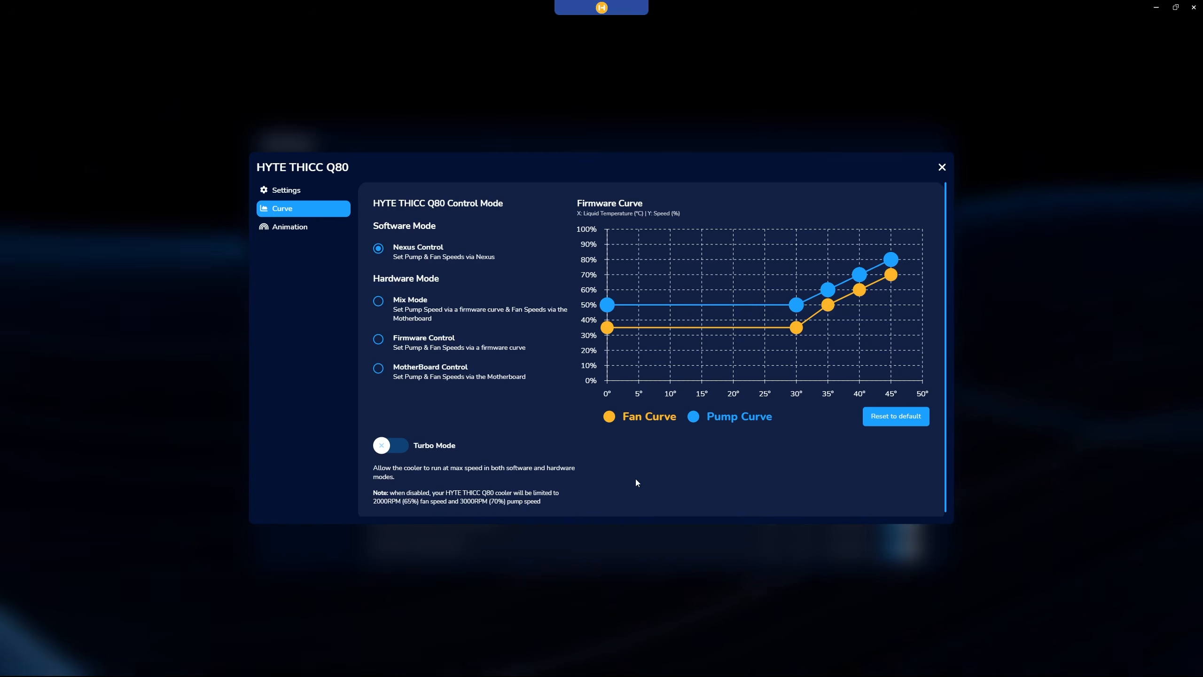
click(384, 448)
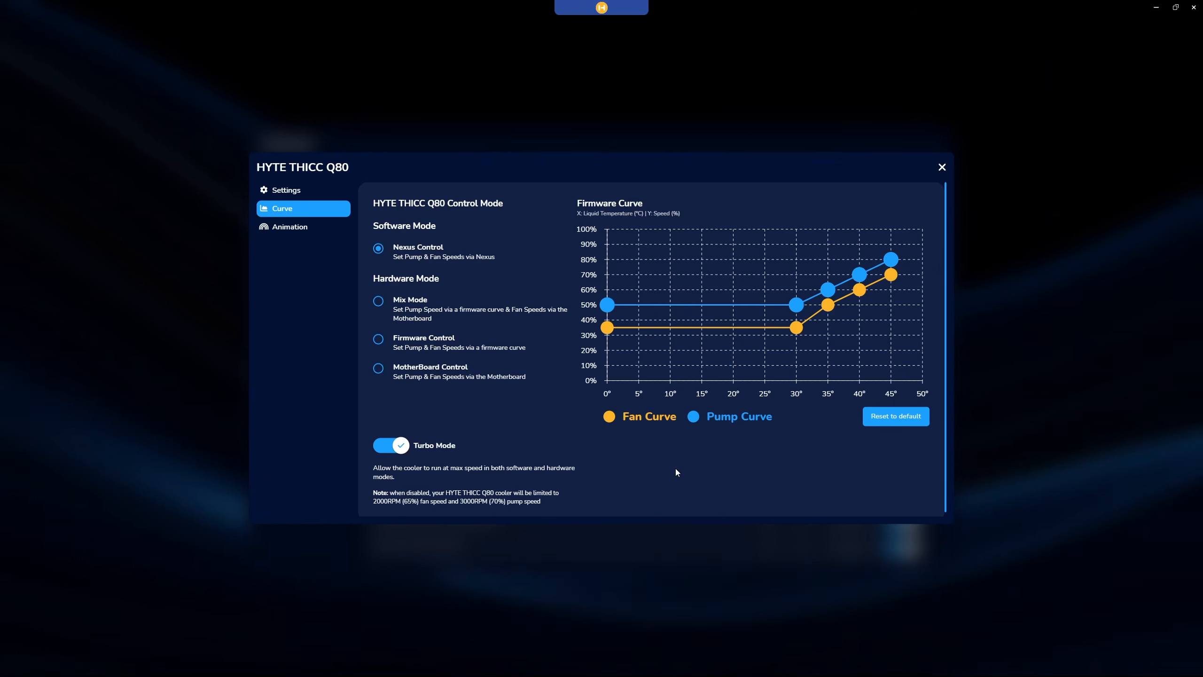
click(378, 339)
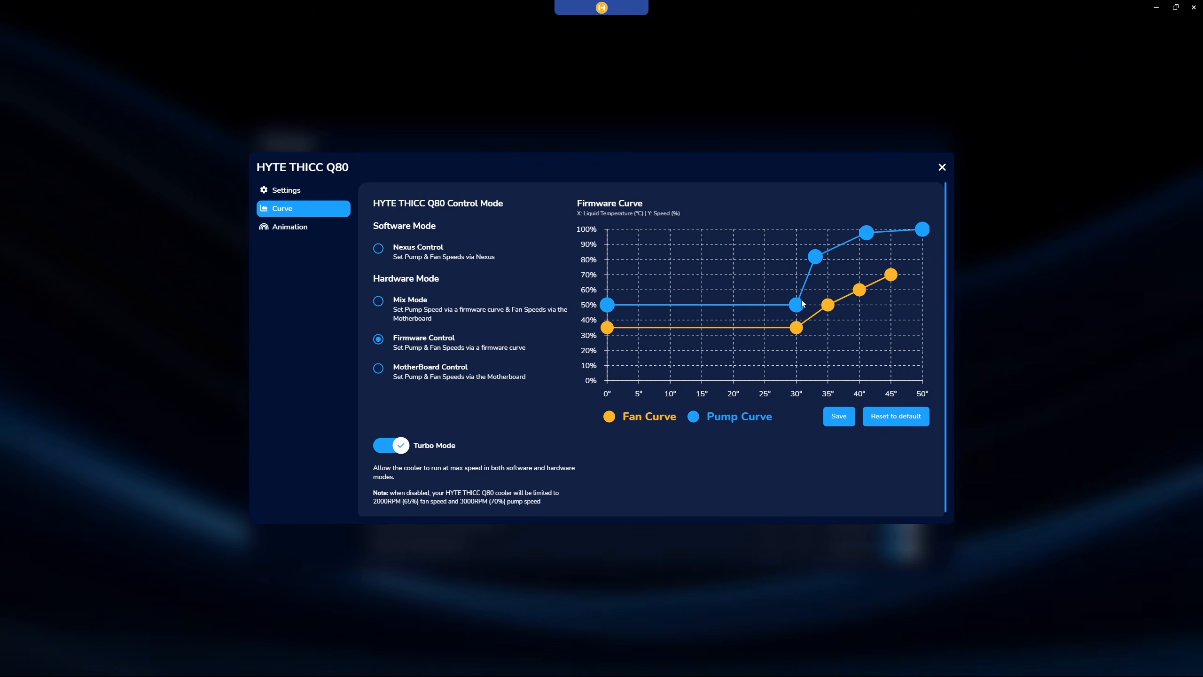
Reshape the firmware curves so the pump rises to 100% and the fan to about 85% at 50°, and save them.
drag(785, 301, 645, 275)
drag(814, 259, 749, 262)
drag(858, 240, 837, 252)
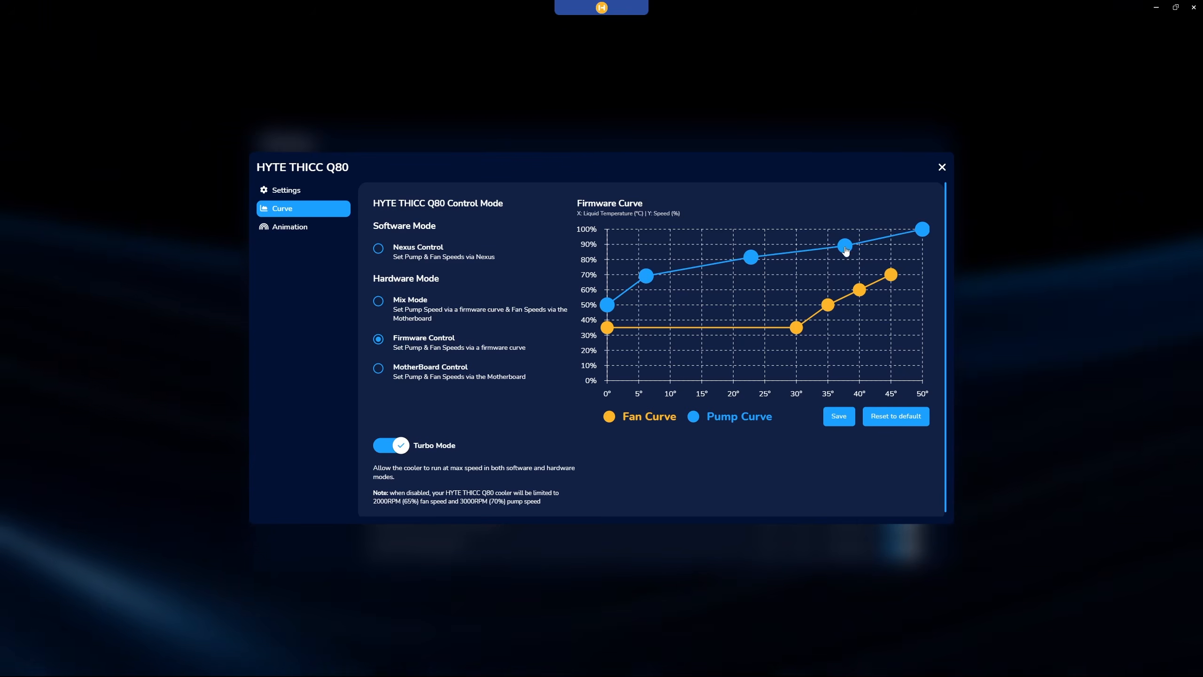
drag(796, 327, 680, 307)
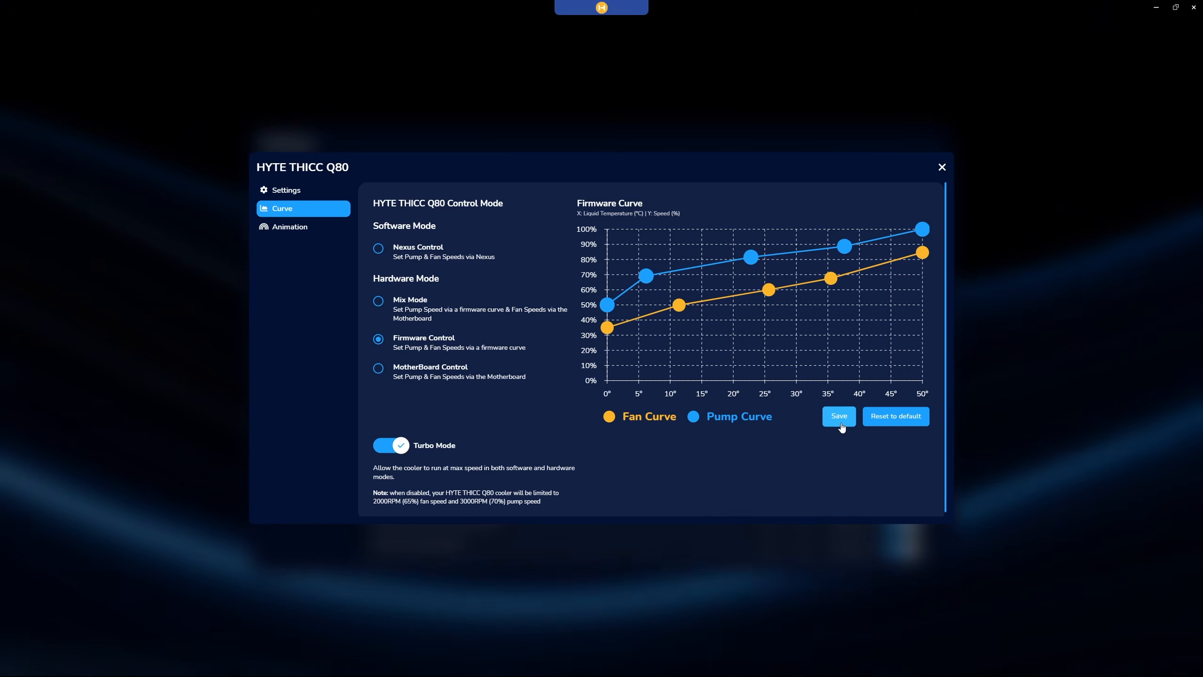
click(839, 416)
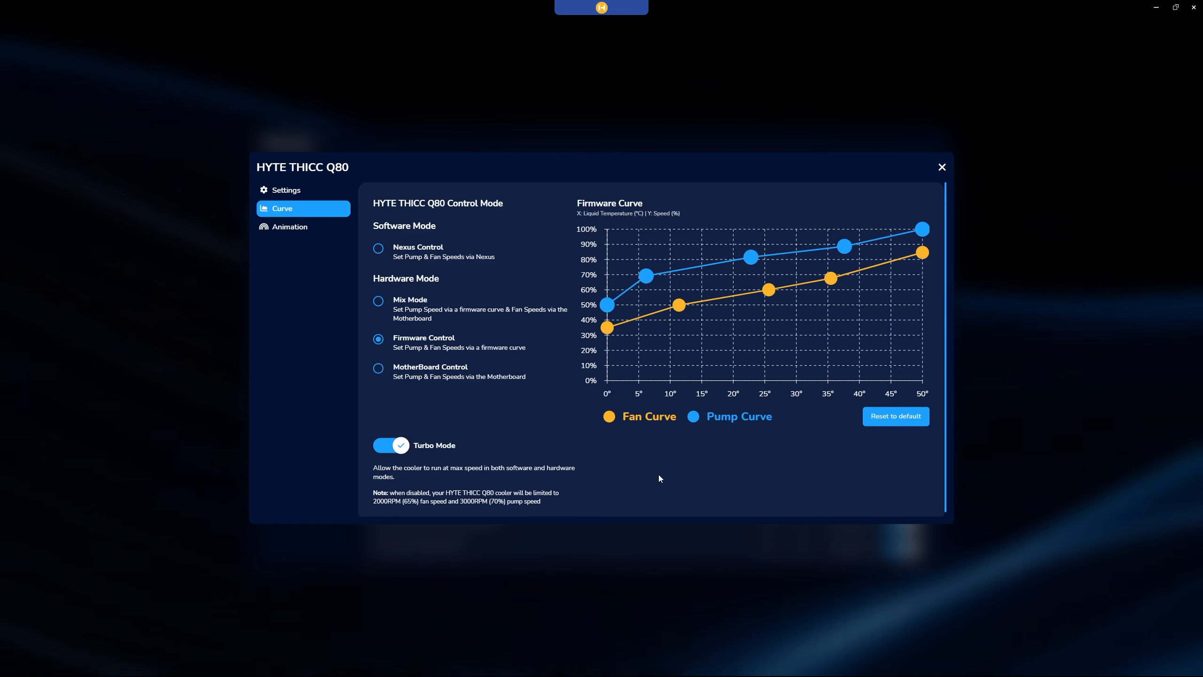
Switch the Q80's control mode back to Nexus Control and review the available animation effects.
click(377, 250)
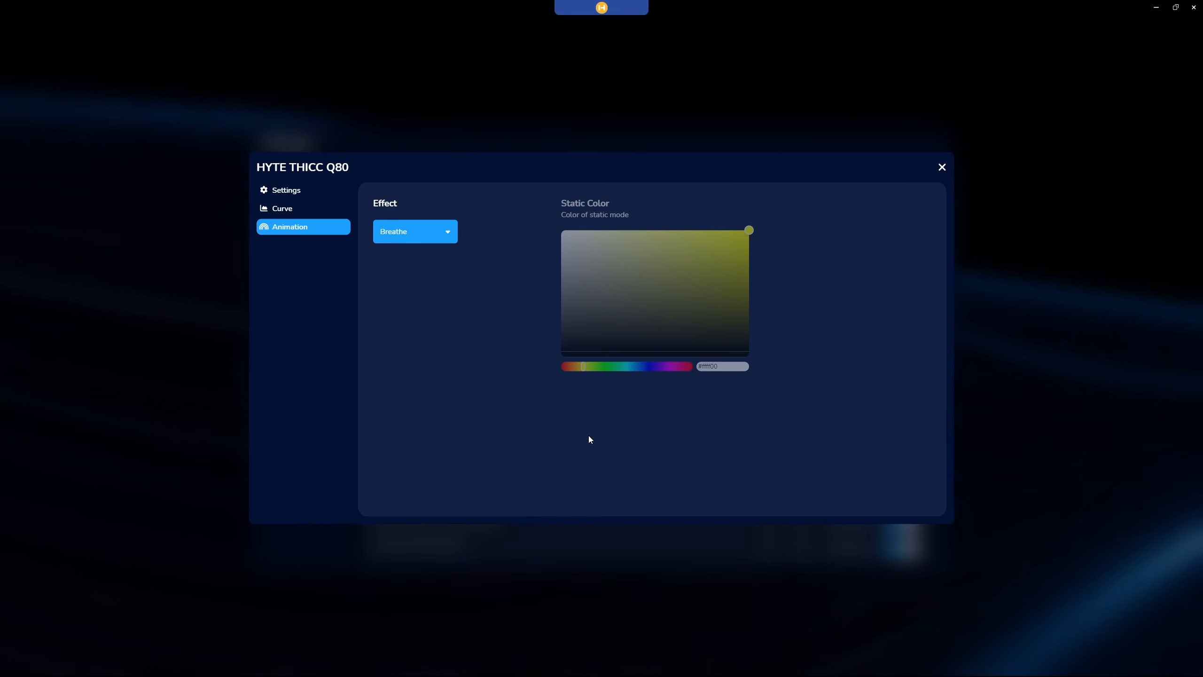
click(452, 241)
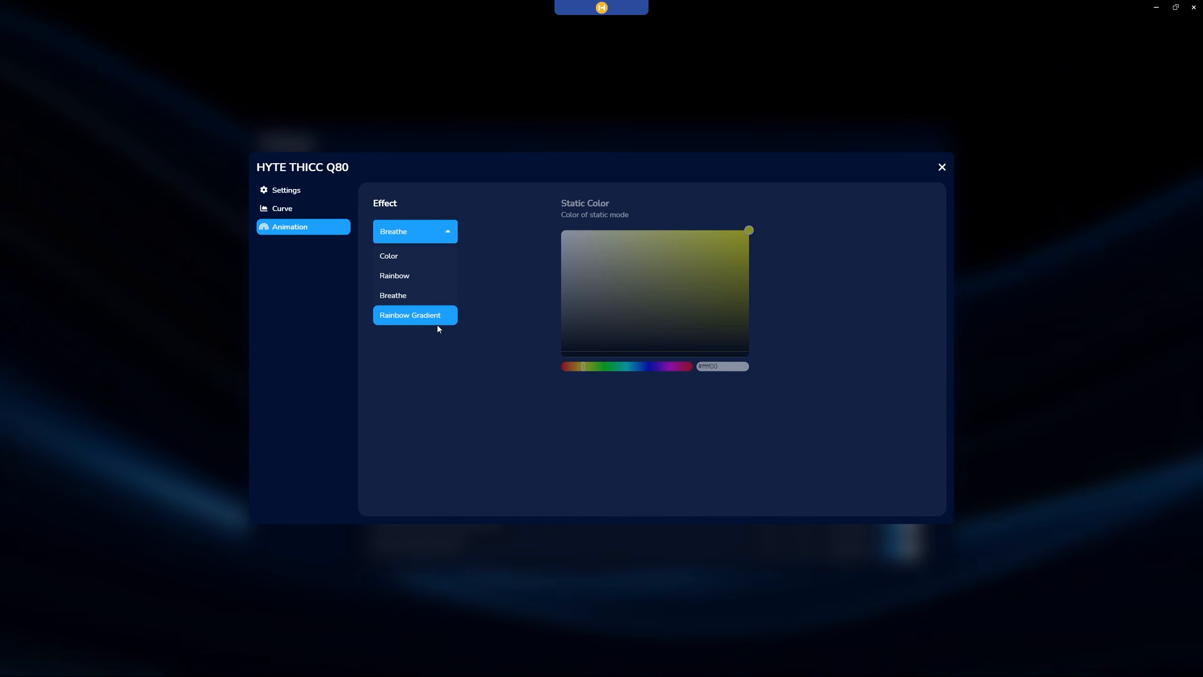
click(489, 415)
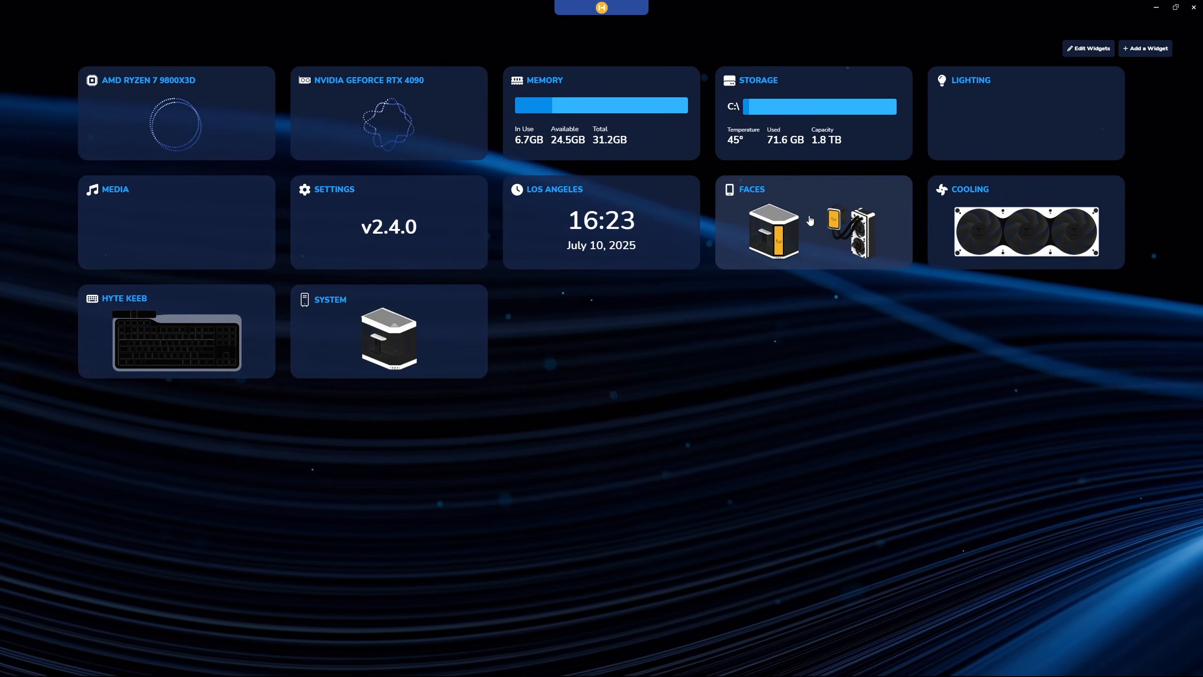
Open the Faces widget and select the HYTE THICC Q80 as its device.
click(809, 216)
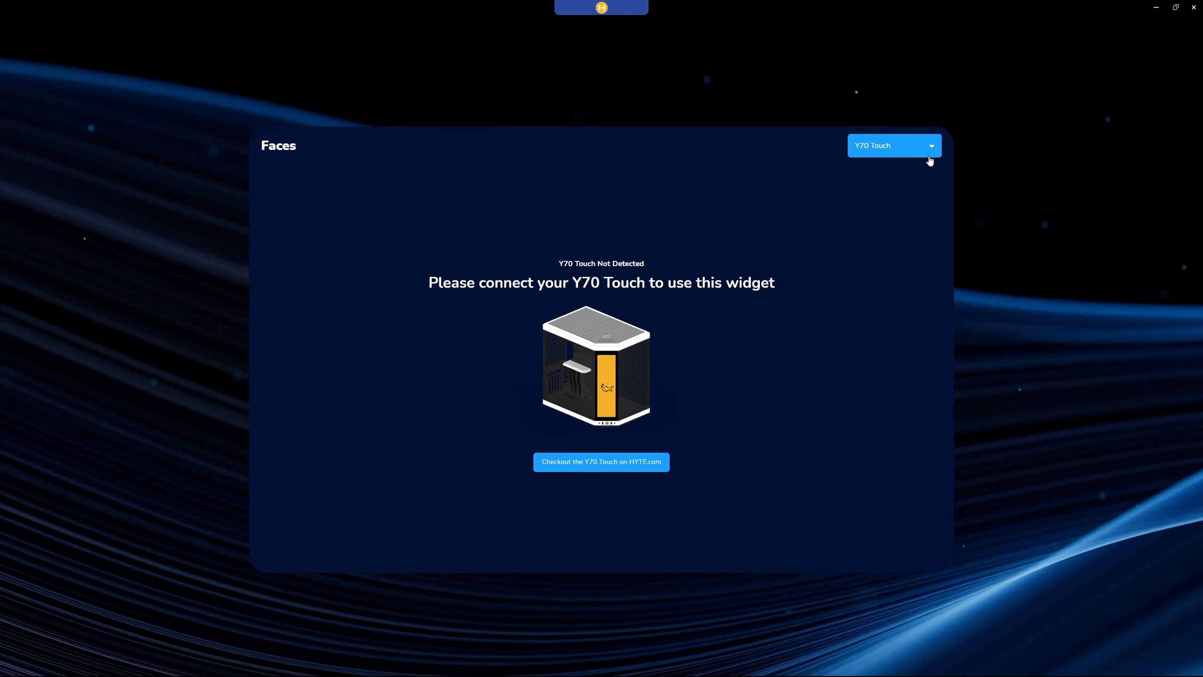
click(931, 148)
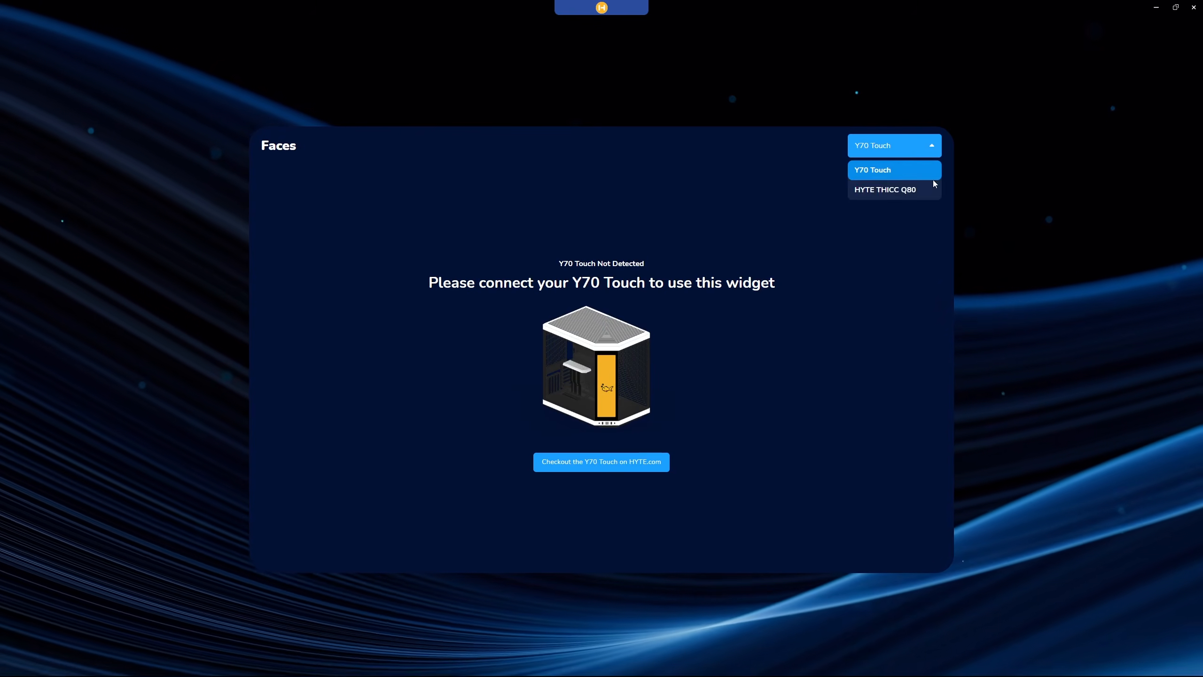
click(934, 192)
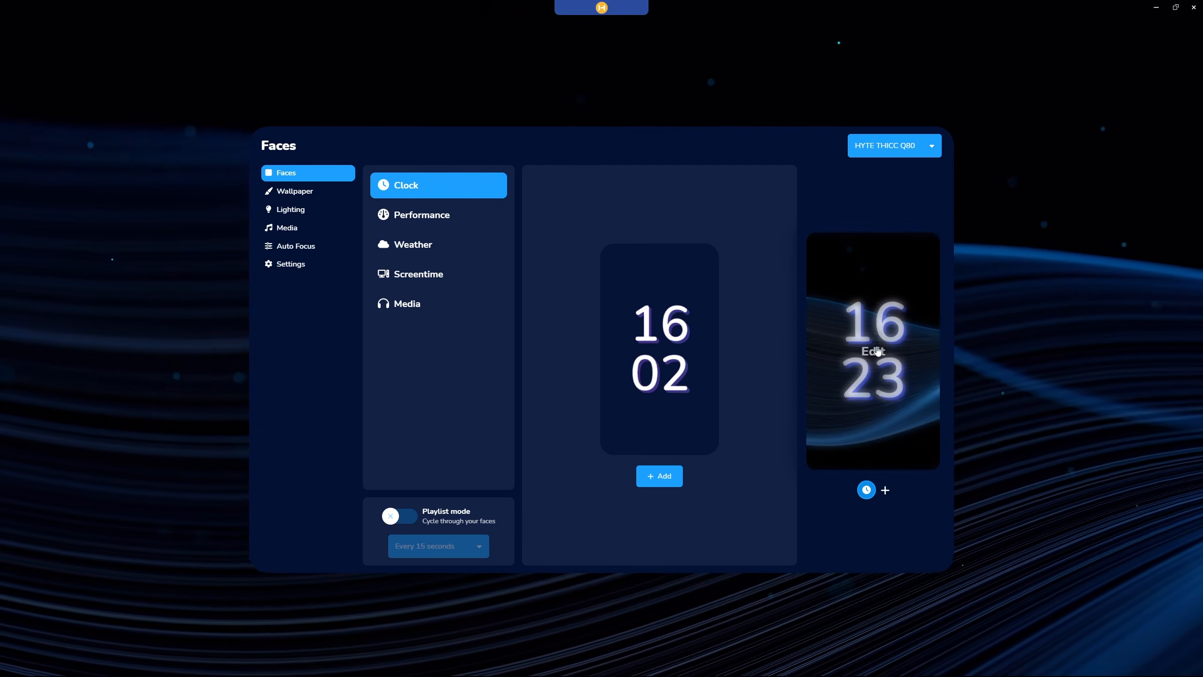
Edit the Q80's clock face, trying the Analog style and settling on Gradient.
click(883, 346)
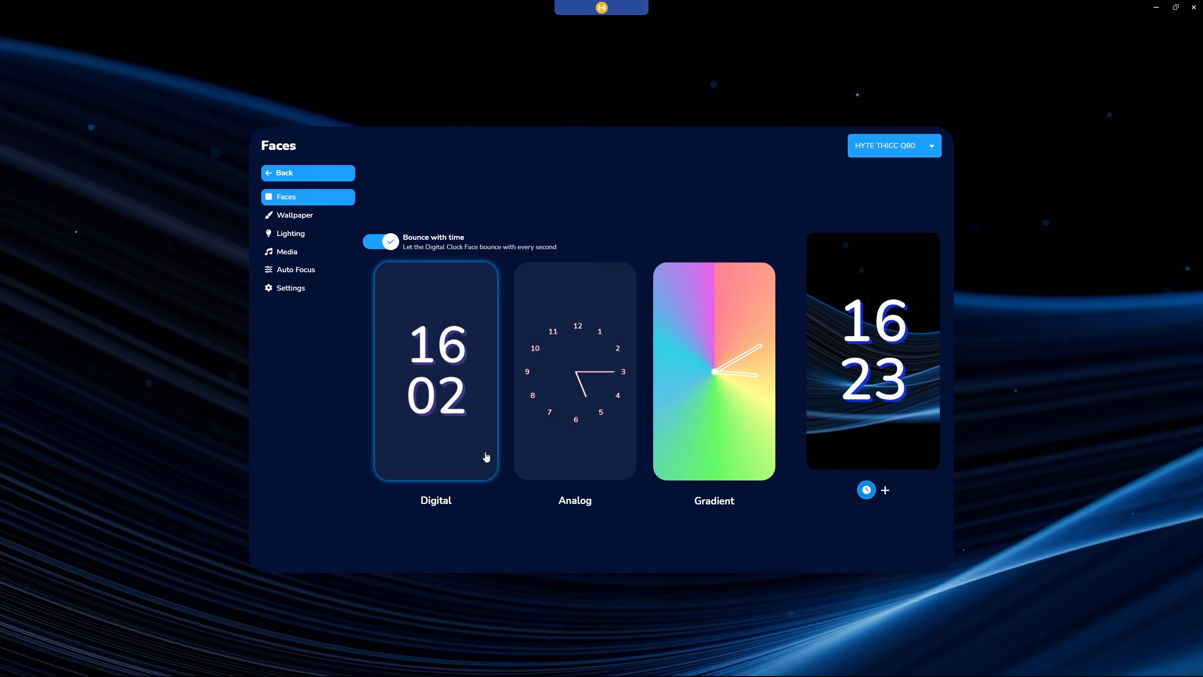
click(562, 452)
click(706, 443)
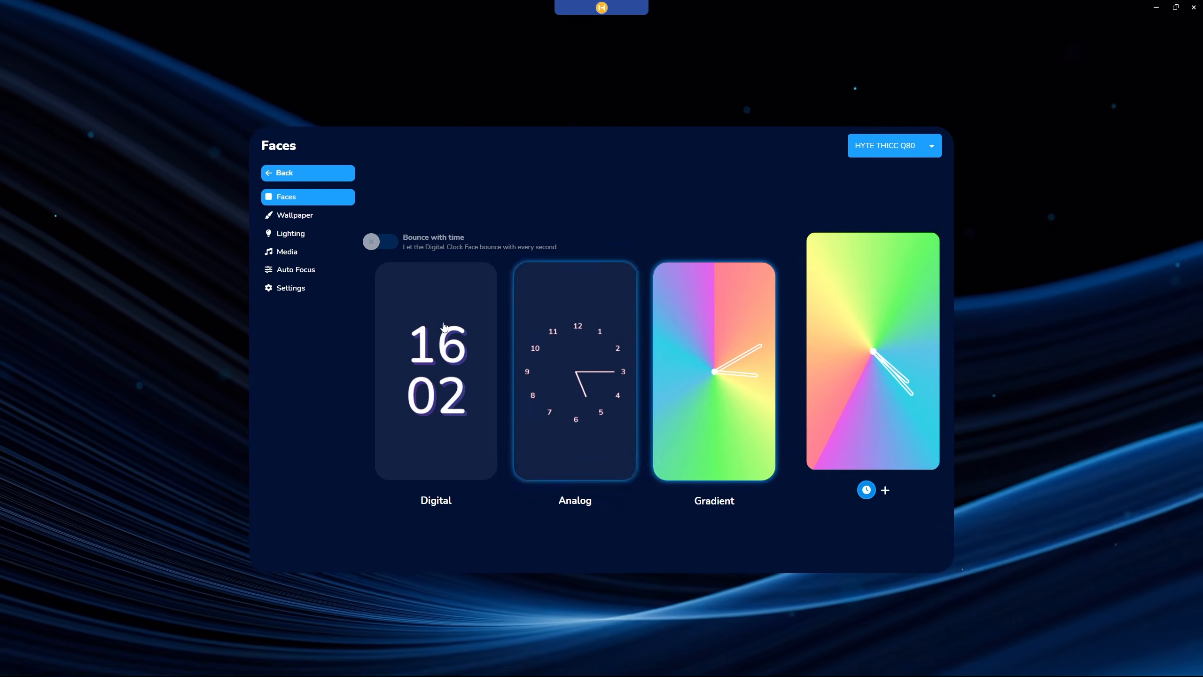
Return to the list of faces and add a Performance face to the Q80's display.
click(293, 175)
click(472, 221)
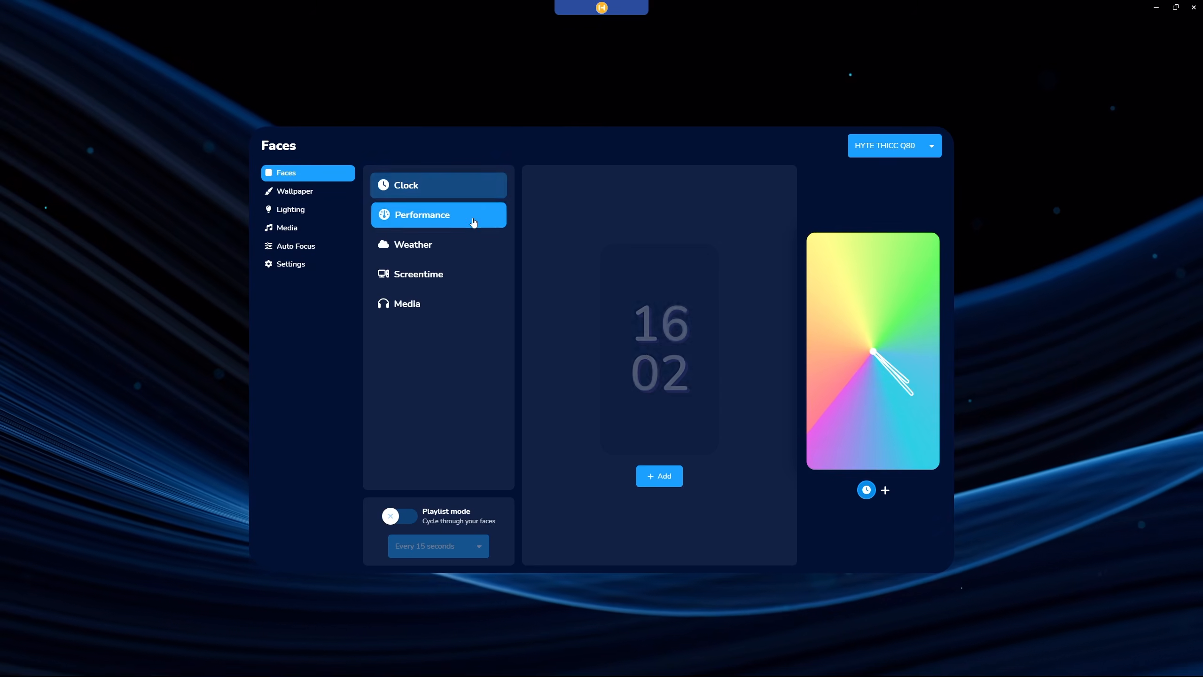
click(660, 476)
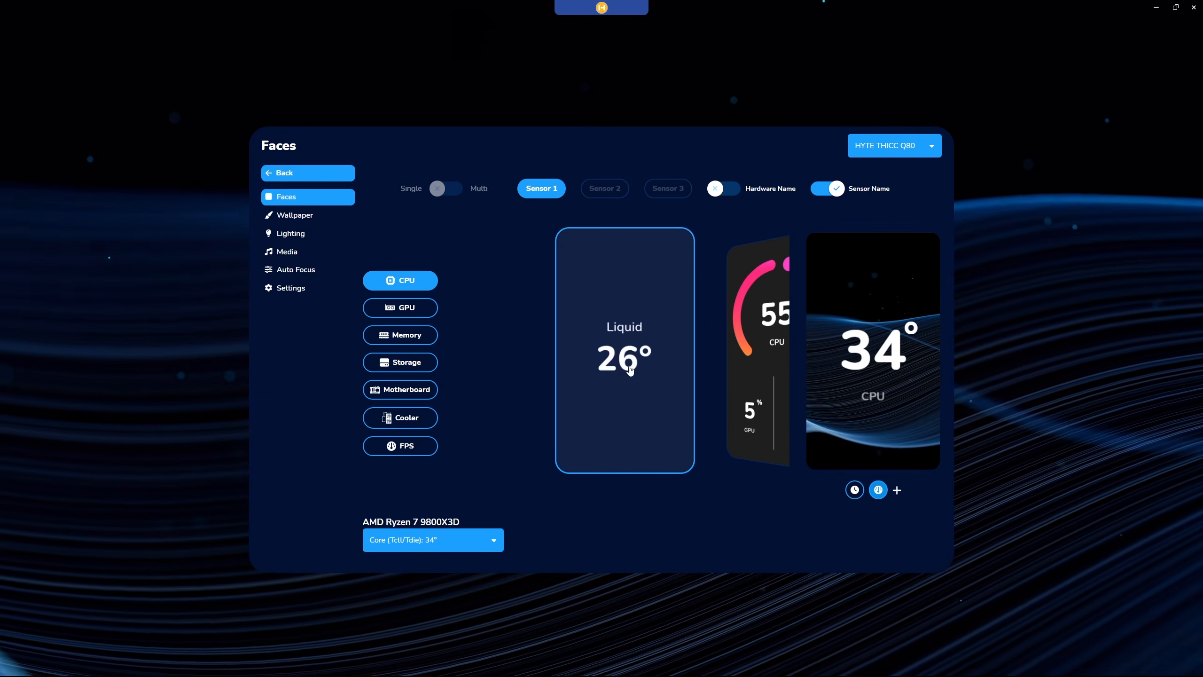
Choose the multi-sensor graph style for the Performance face and set Sensor 1 to GPU.
scroll(630, 371, down, 1)
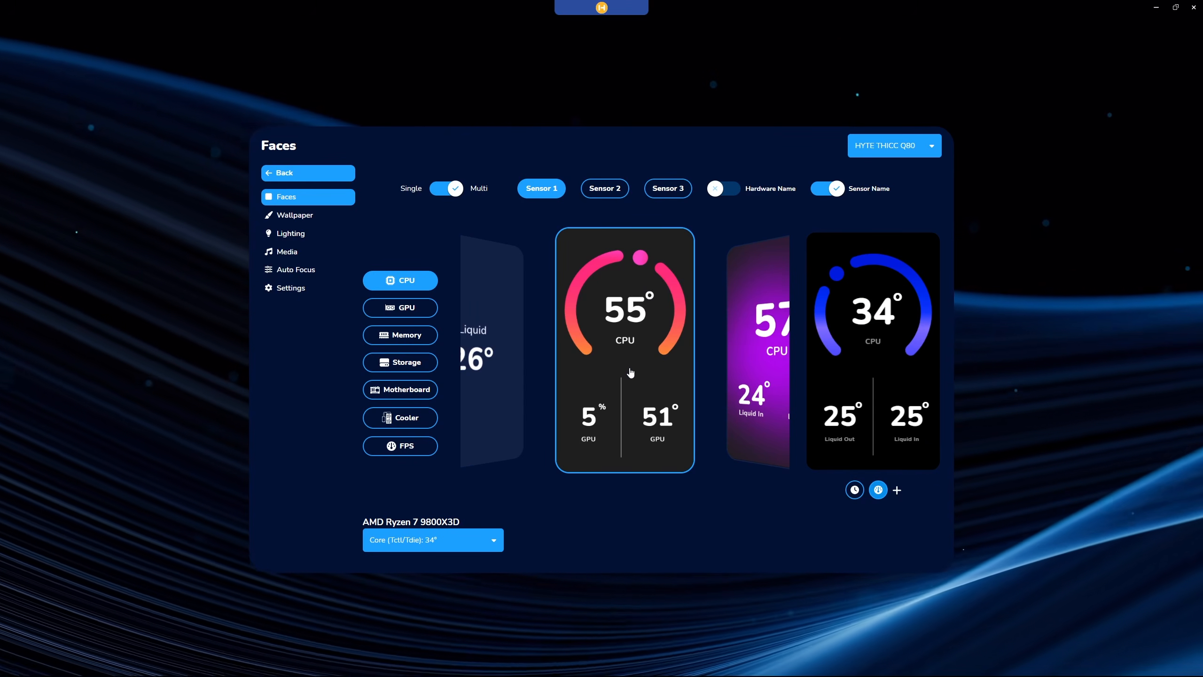
scroll(630, 371, down, 2)
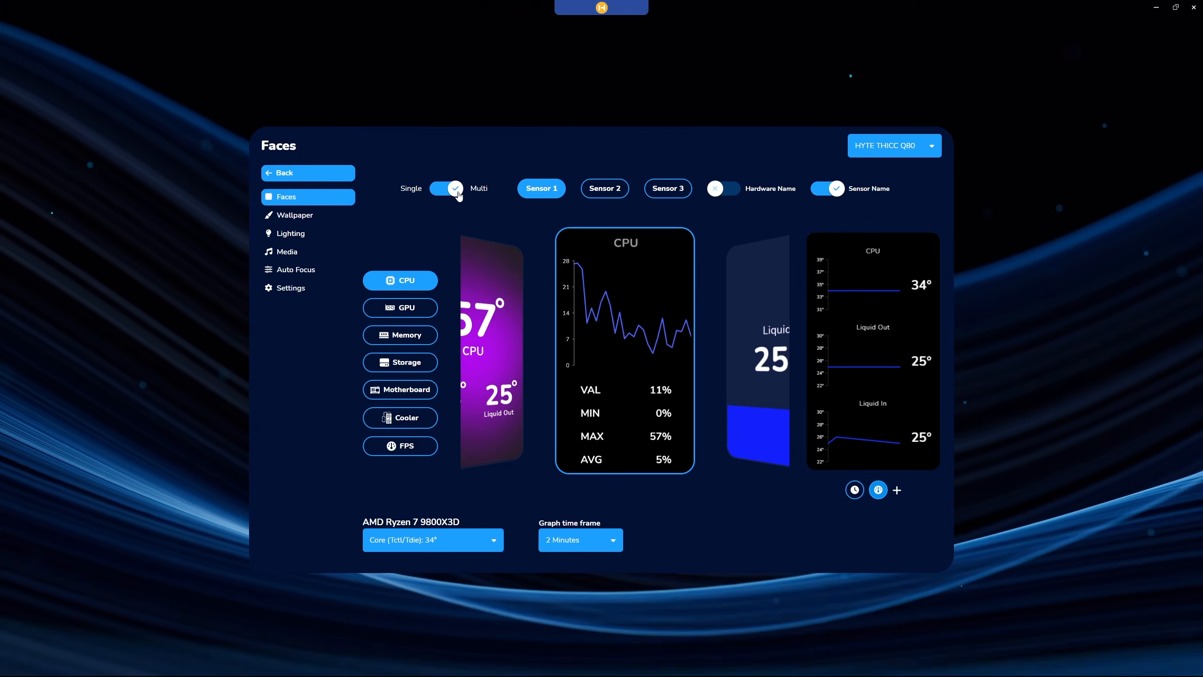
click(458, 194)
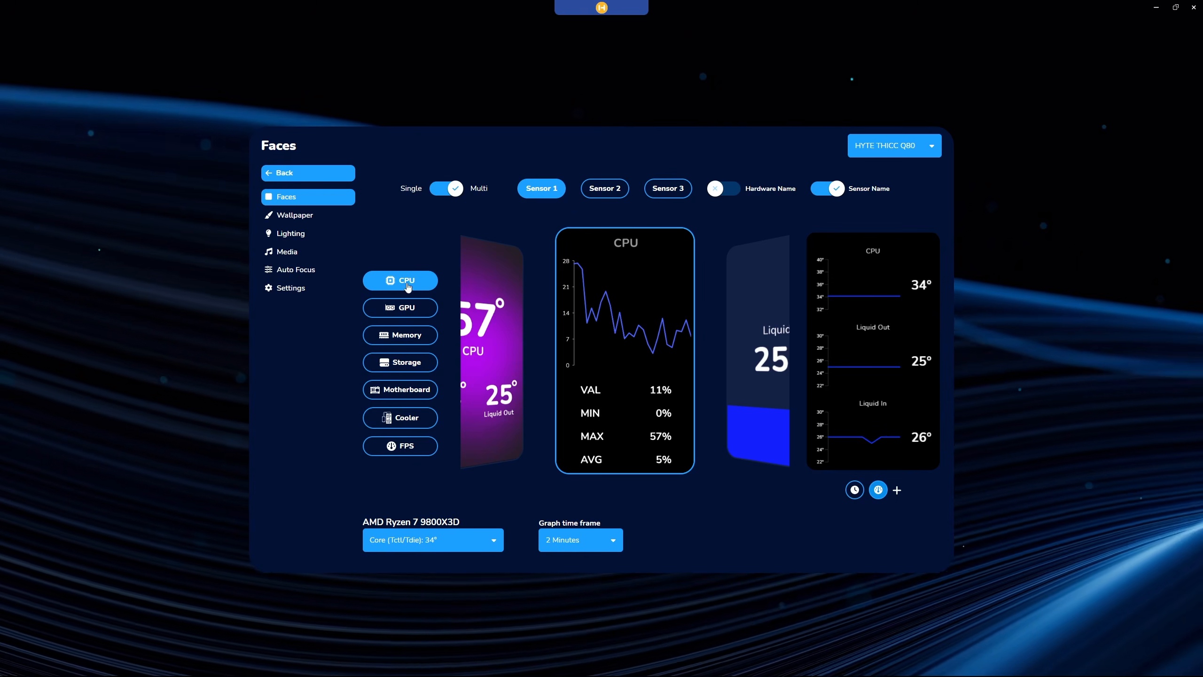
click(403, 313)
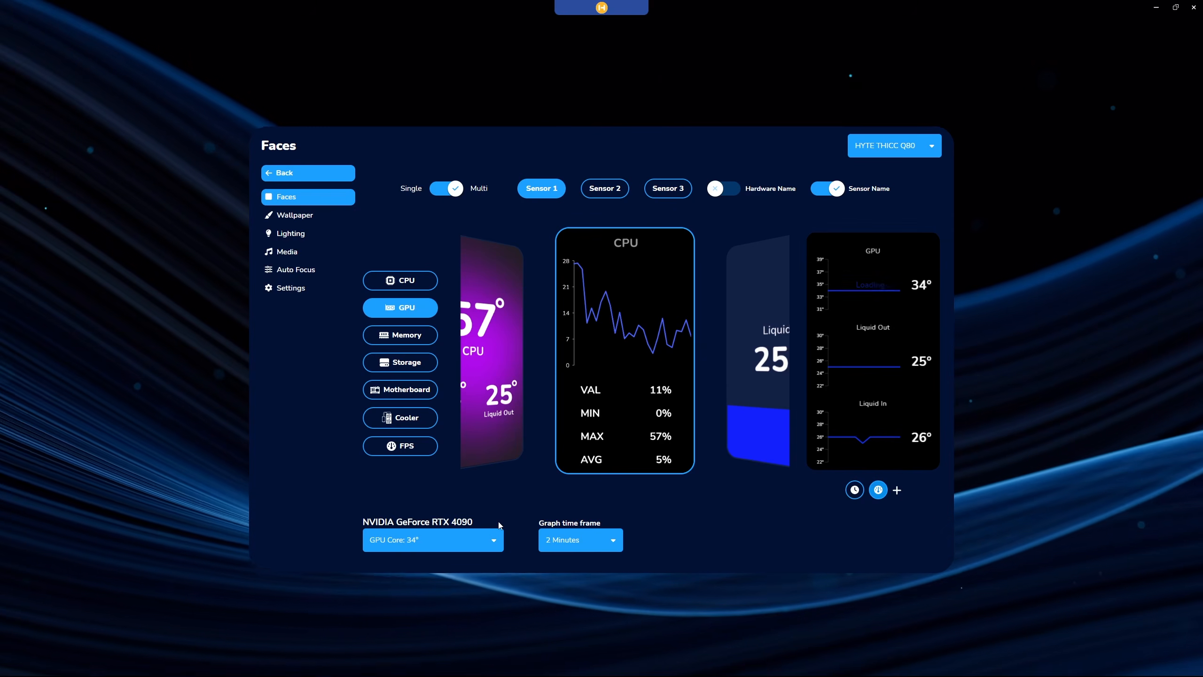
Look through the GPU temperature readings and graph time frames offered for Sensor 1 of the Performance face.
click(495, 544)
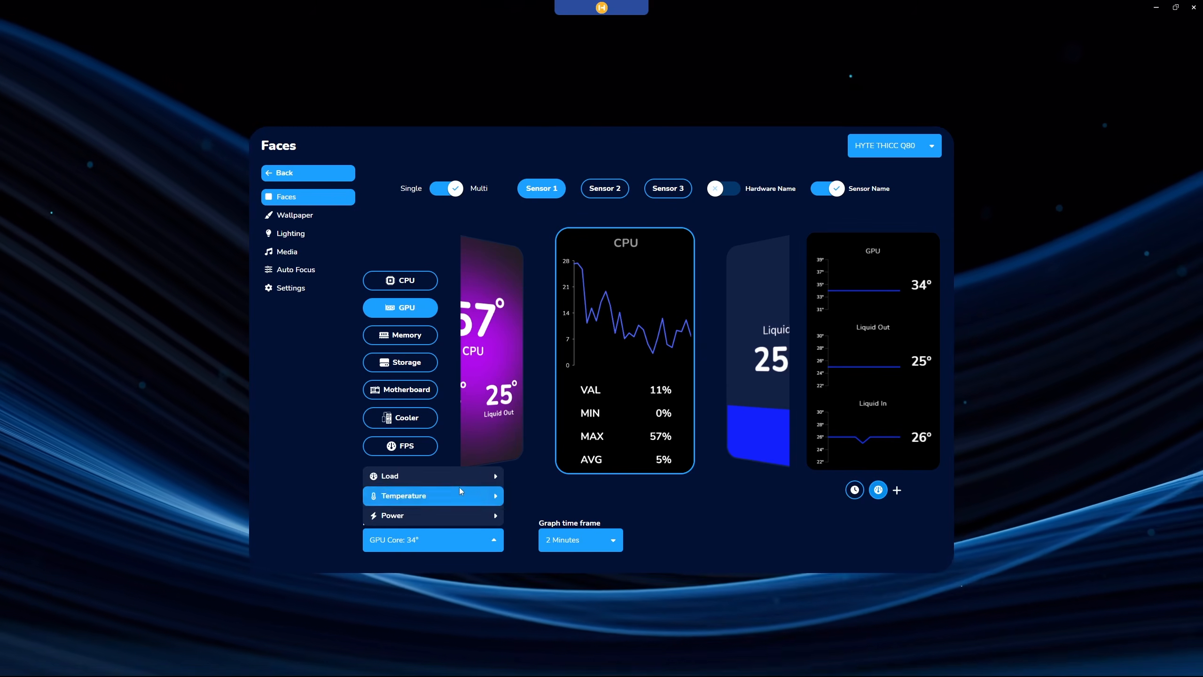
click(426, 495)
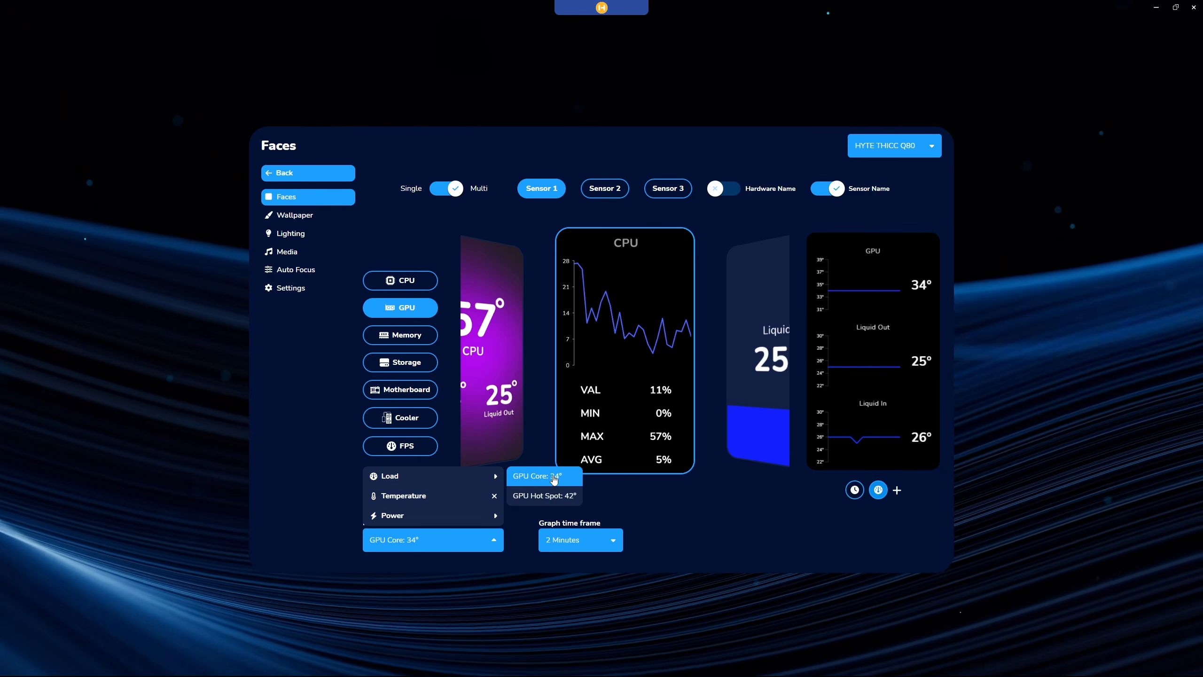
click(695, 521)
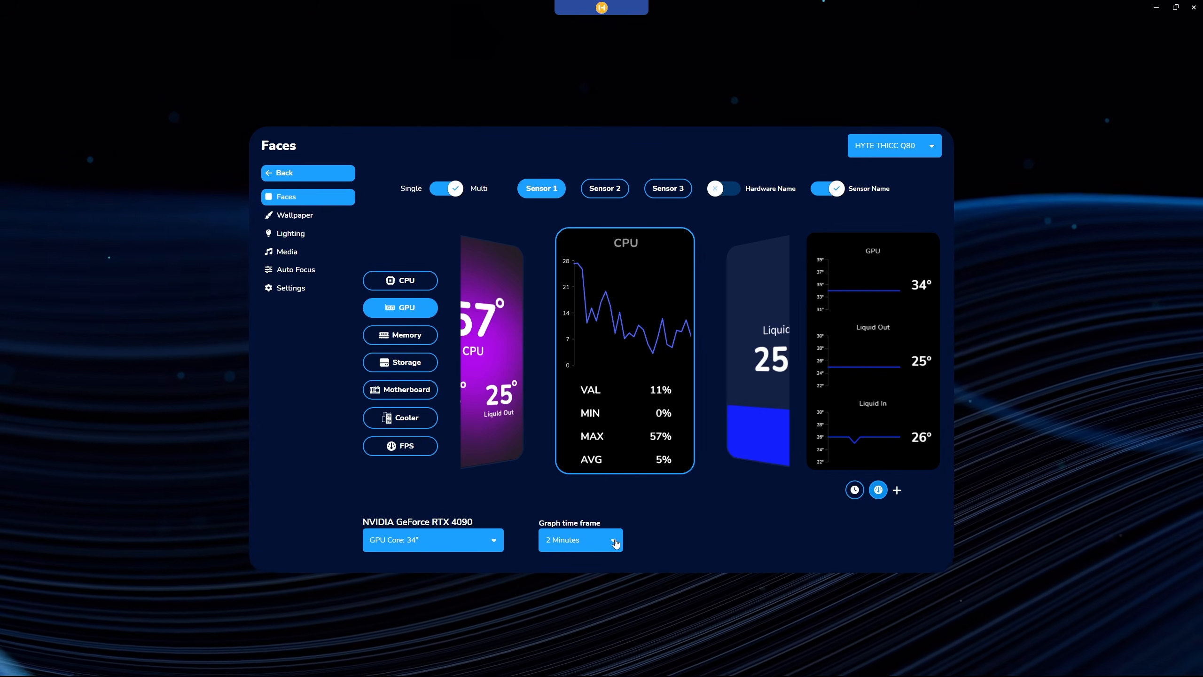
click(615, 543)
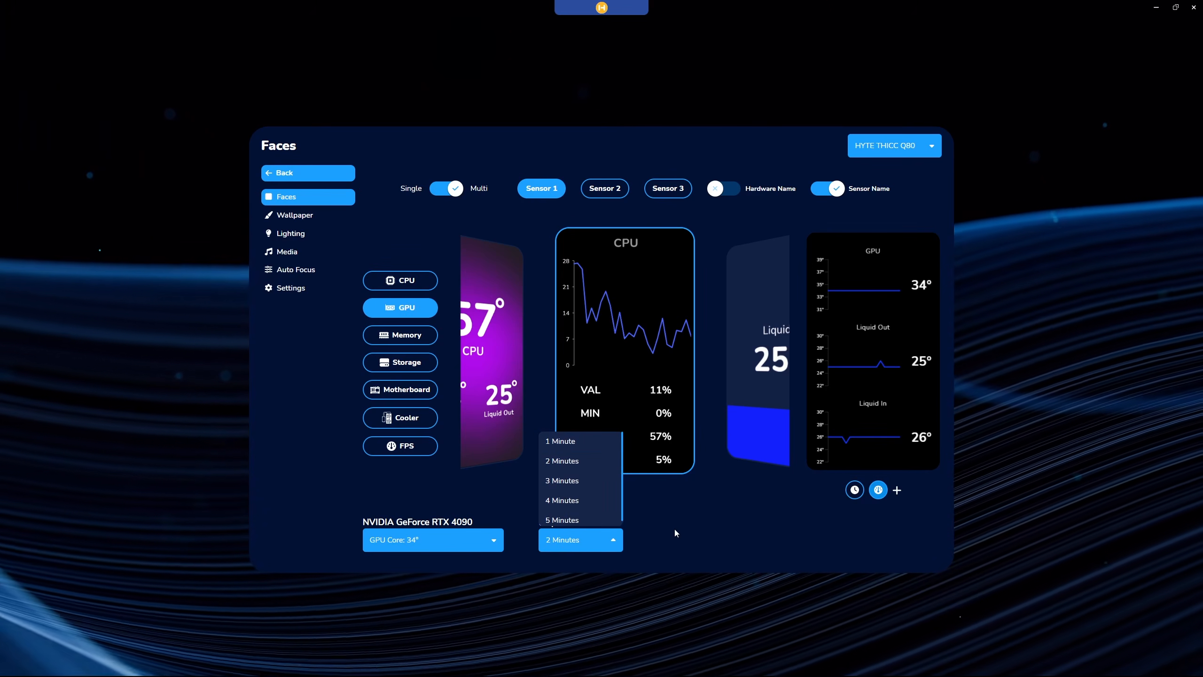
click(673, 526)
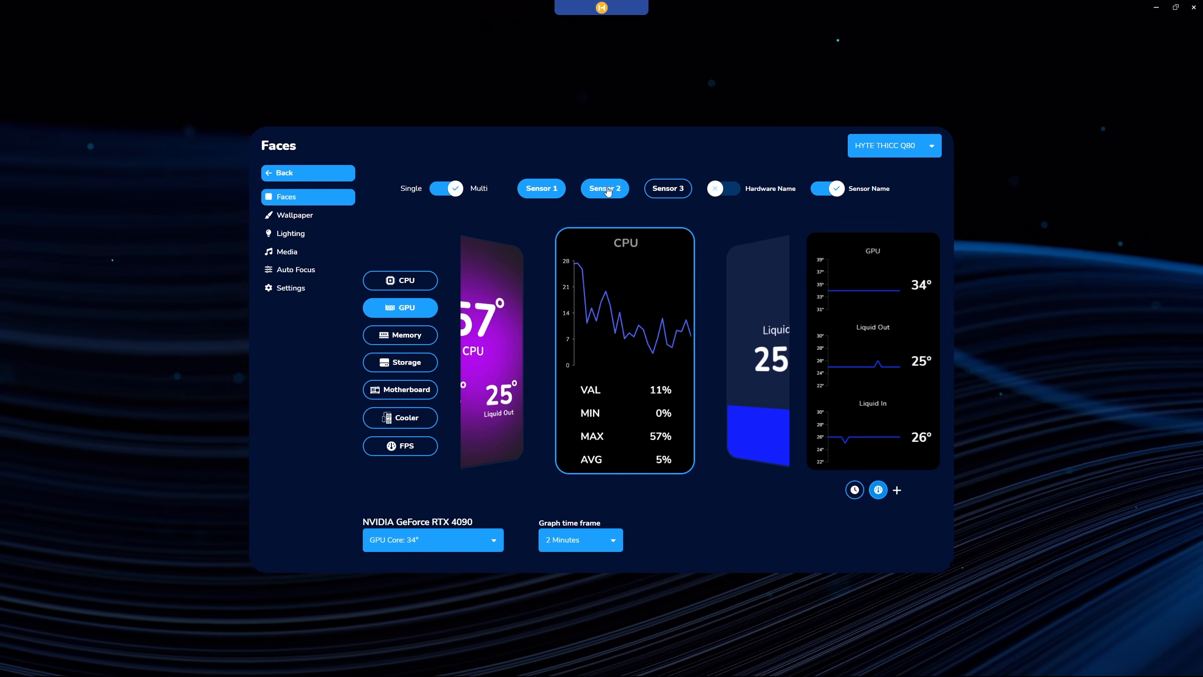
Check the hardware source and reading assigned to Sensor 2 and Sensor 3, and go back to Sensor 1.
click(606, 192)
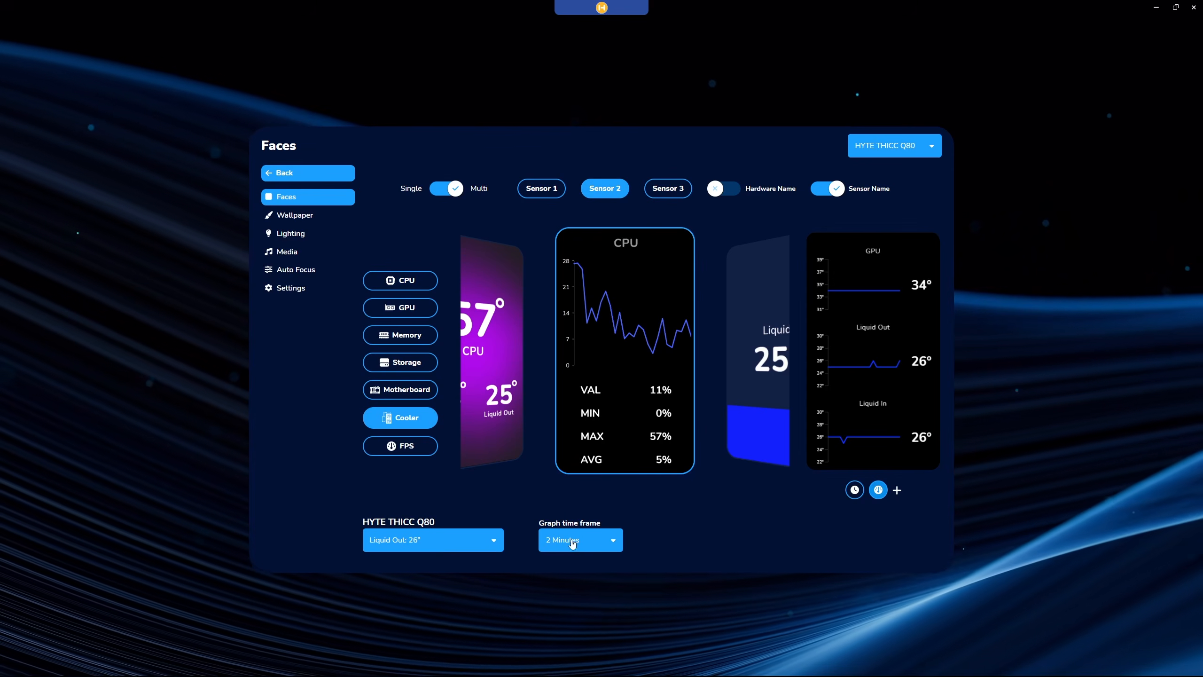
click(668, 189)
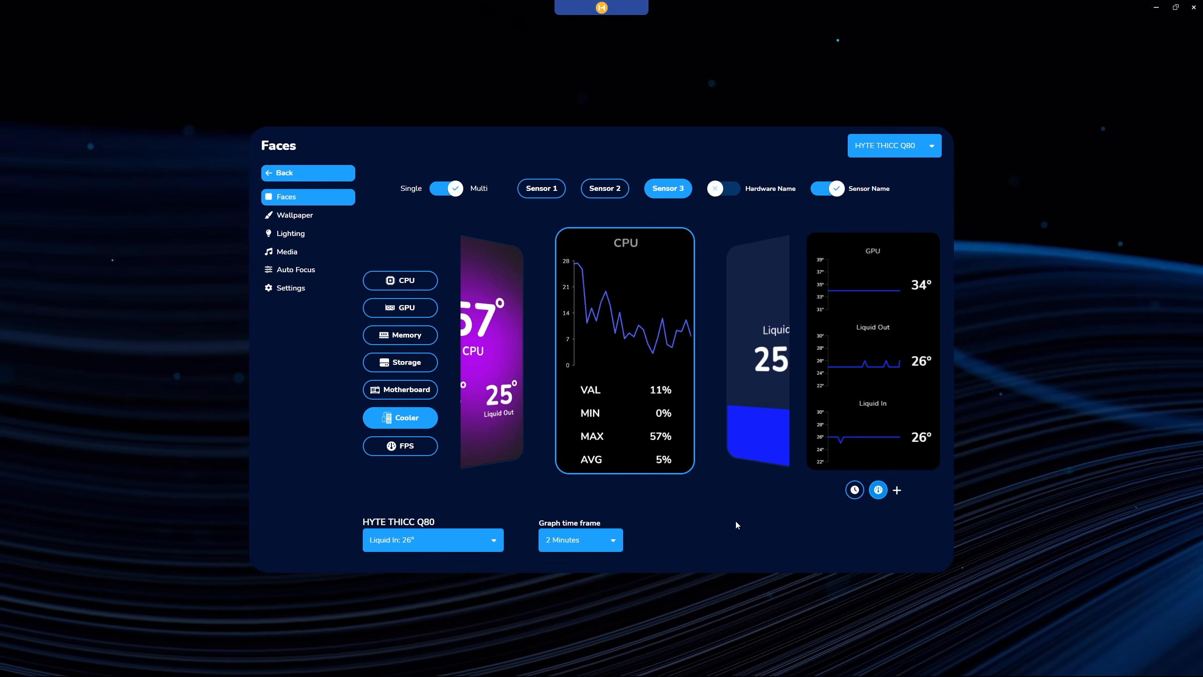
click(550, 192)
Return to the list of faces and add a Weather face to the Q80's display.
click(316, 173)
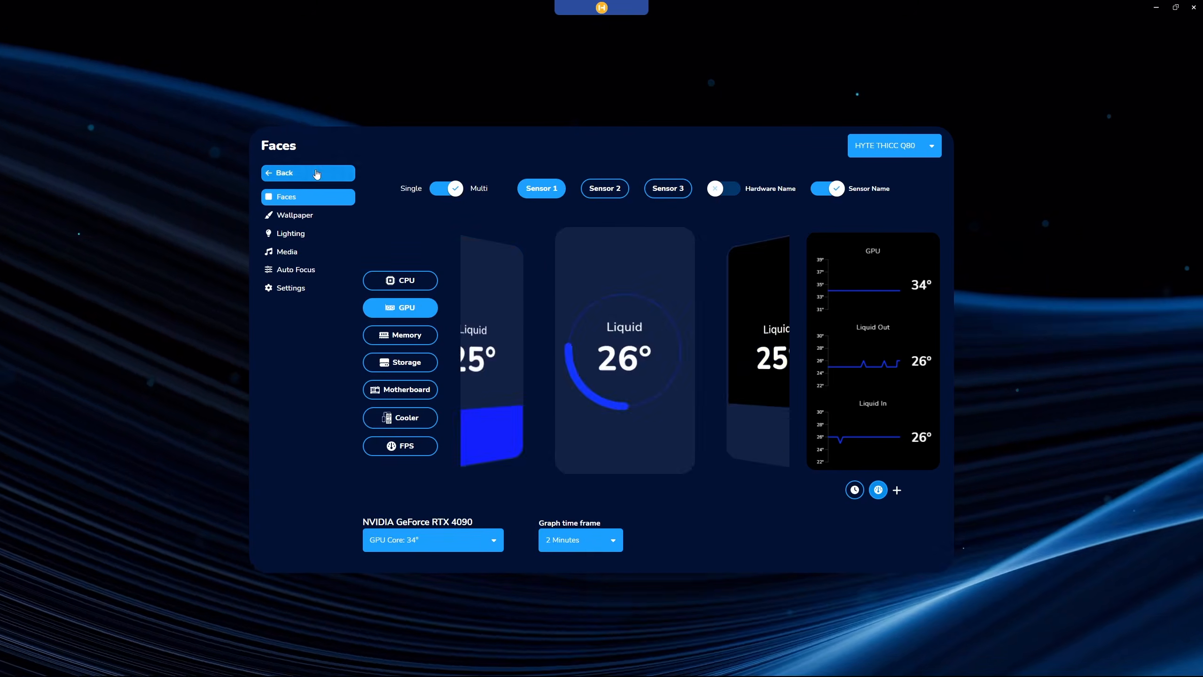
click(433, 244)
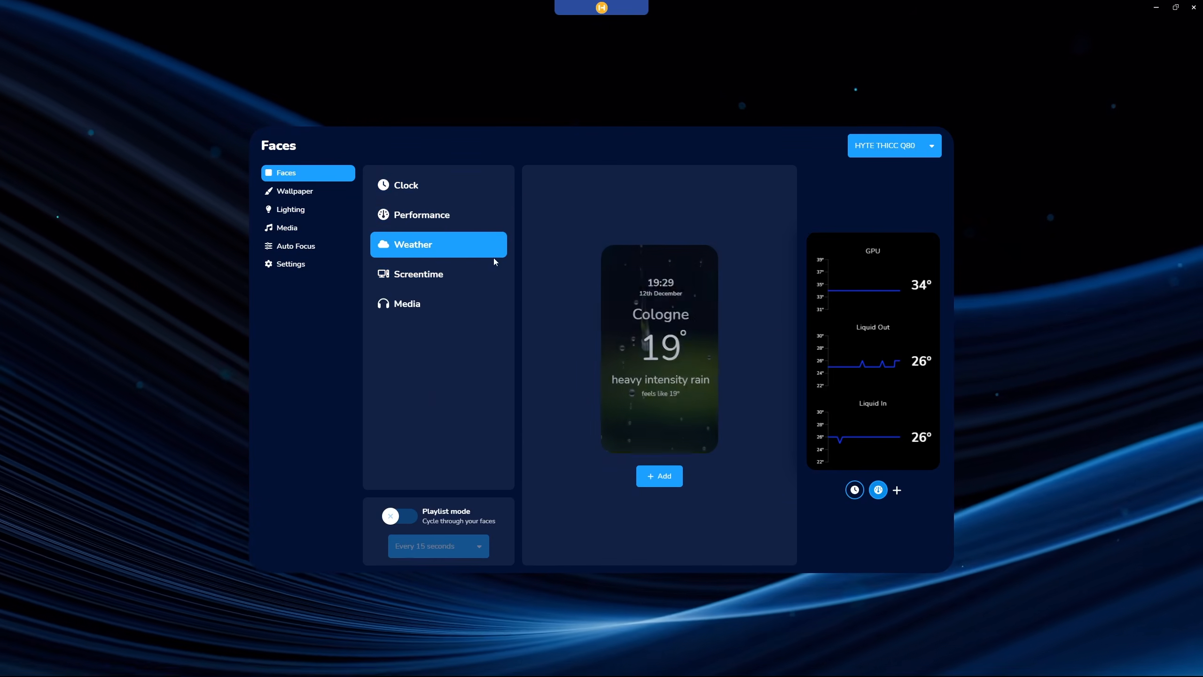
click(660, 477)
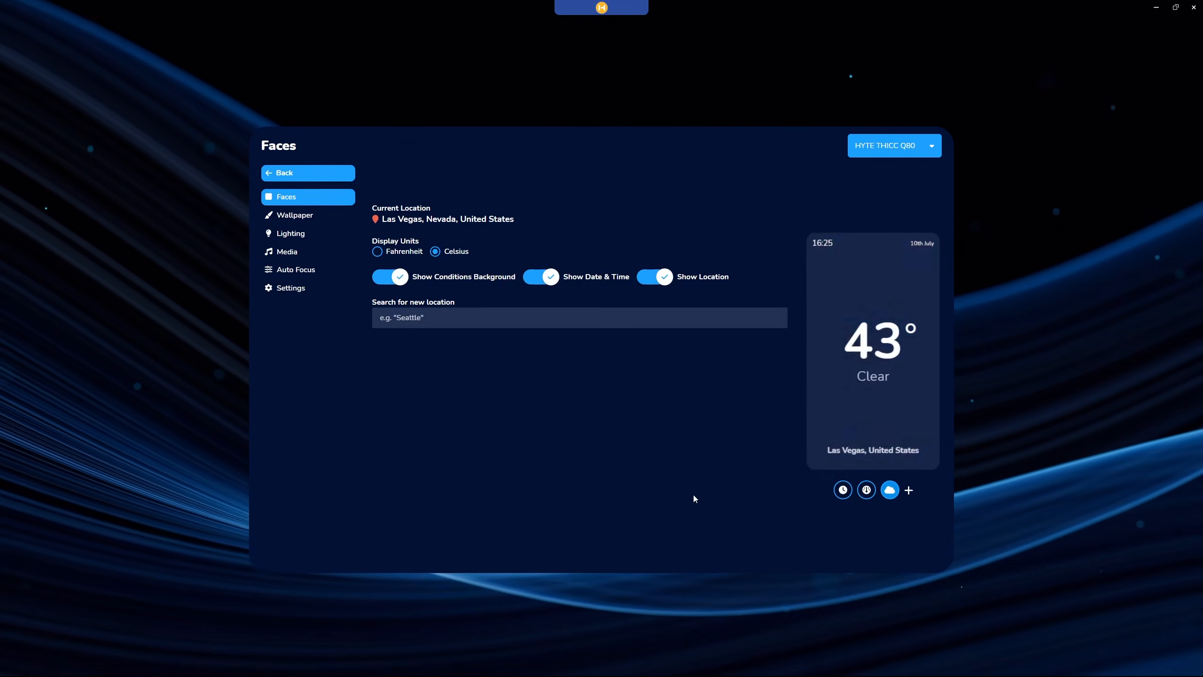
Set the Weather face to Fahrenheit and its location to Los Angeles, Los Angeles County, California, United States.
click(377, 251)
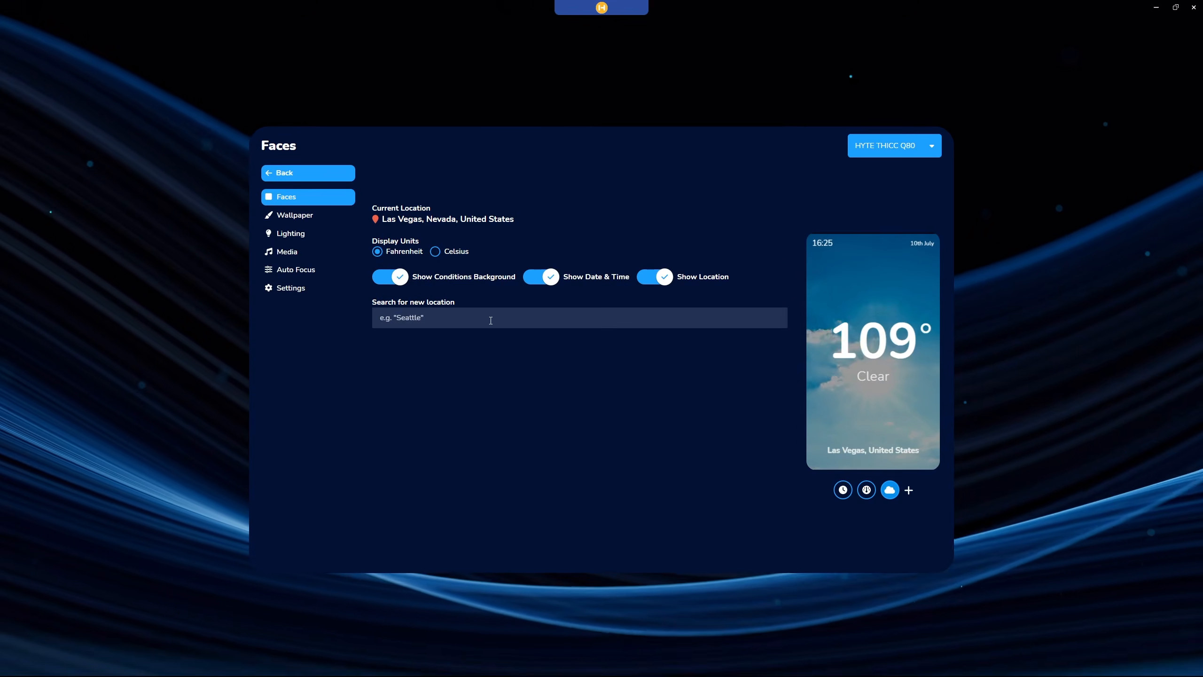
click(543, 315)
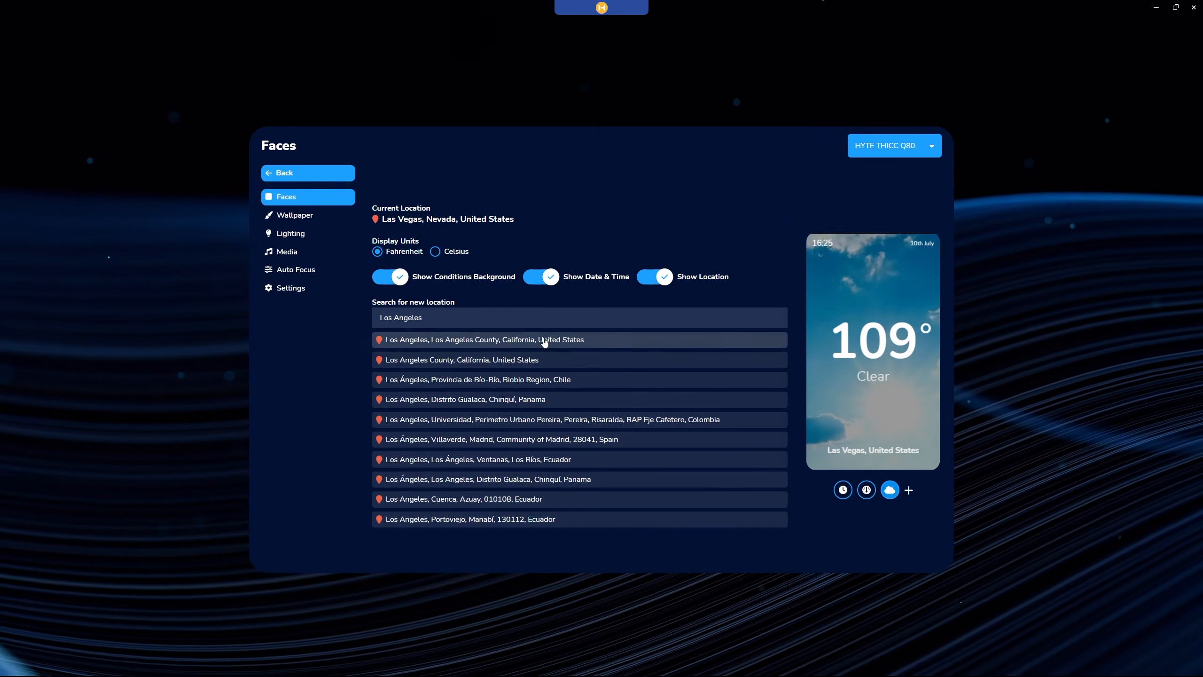
click(543, 340)
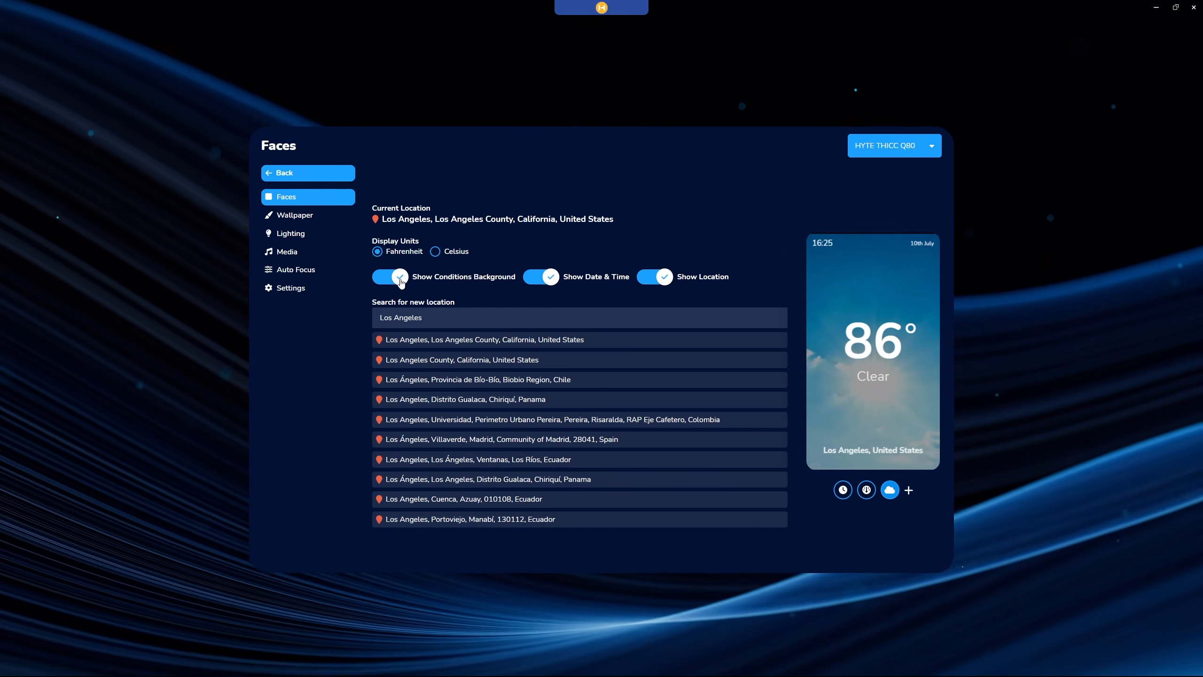
Try the Weather face's Show Conditions Background and Show Location options, leaving both switched on.
click(401, 283)
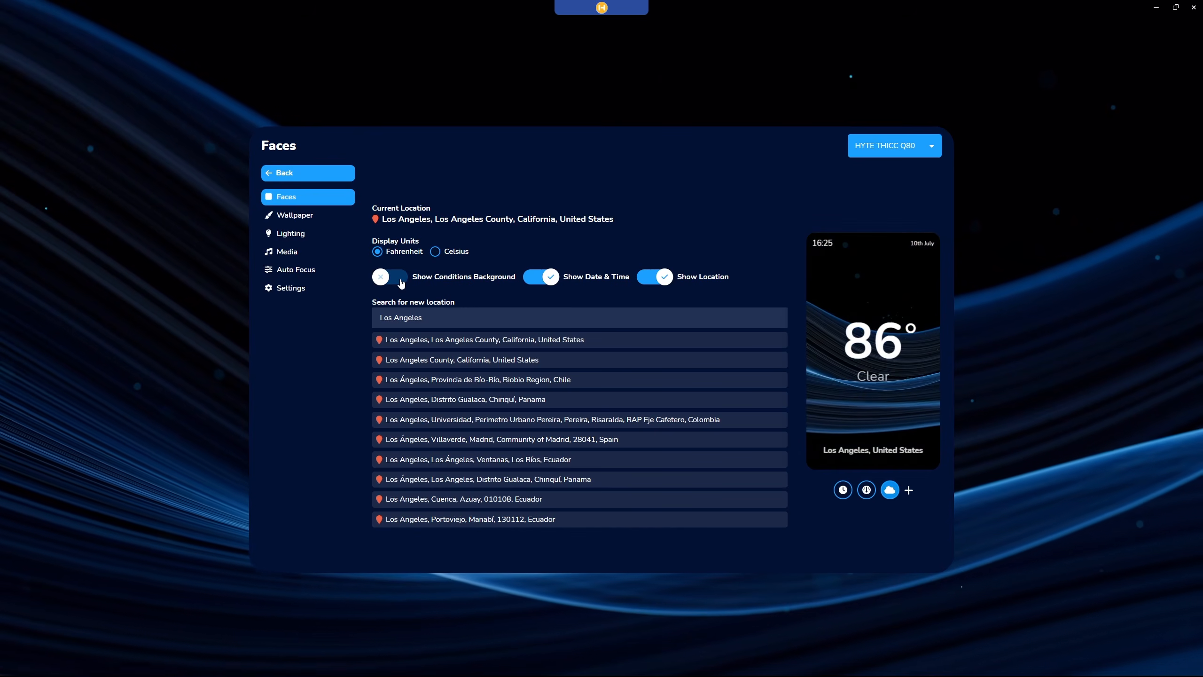
click(401, 283)
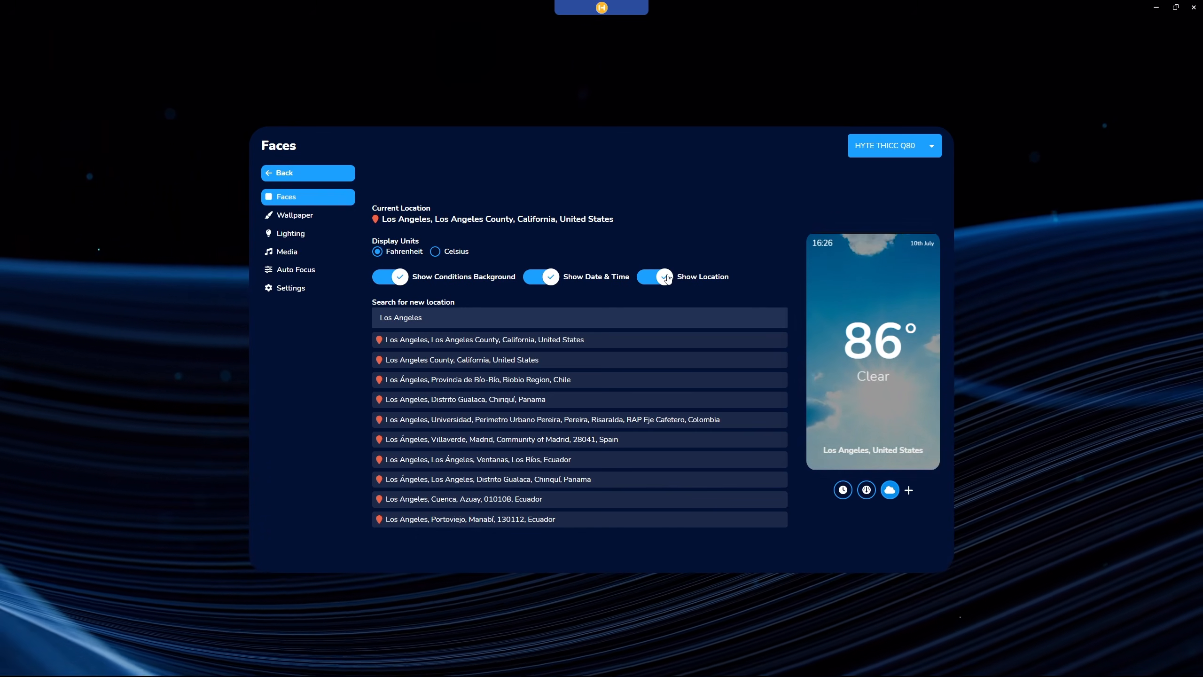
click(665, 278)
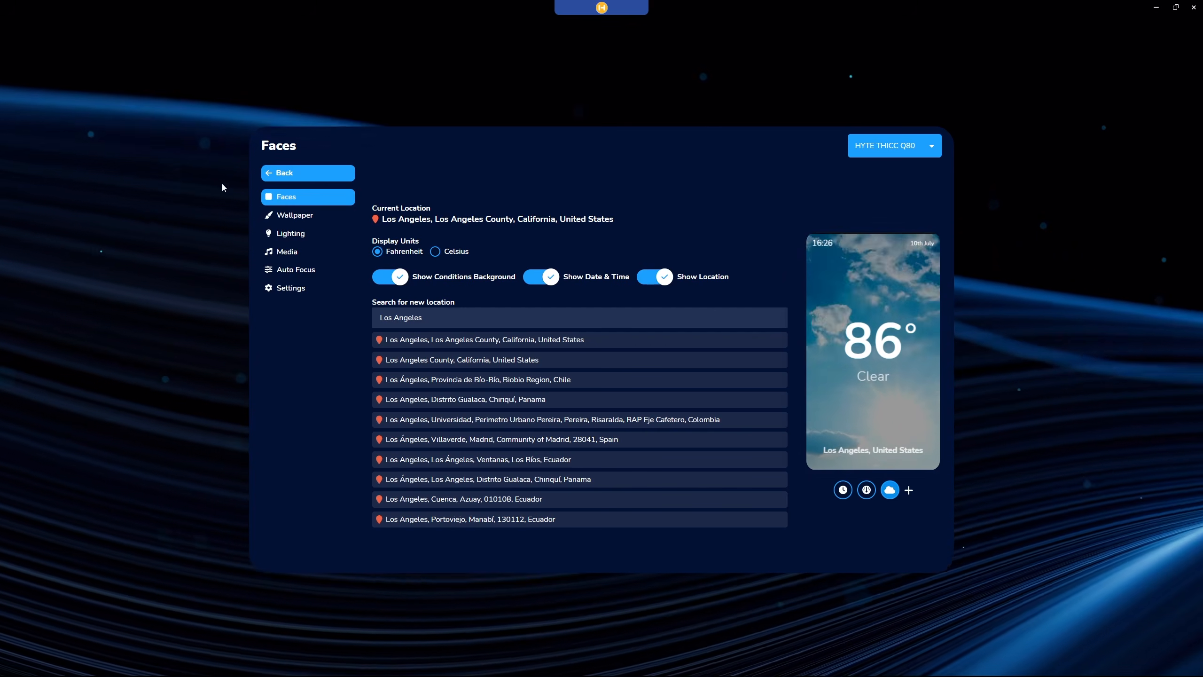
Return to the list of faces and add a Screentime face to the Q80's display.
click(293, 173)
click(418, 274)
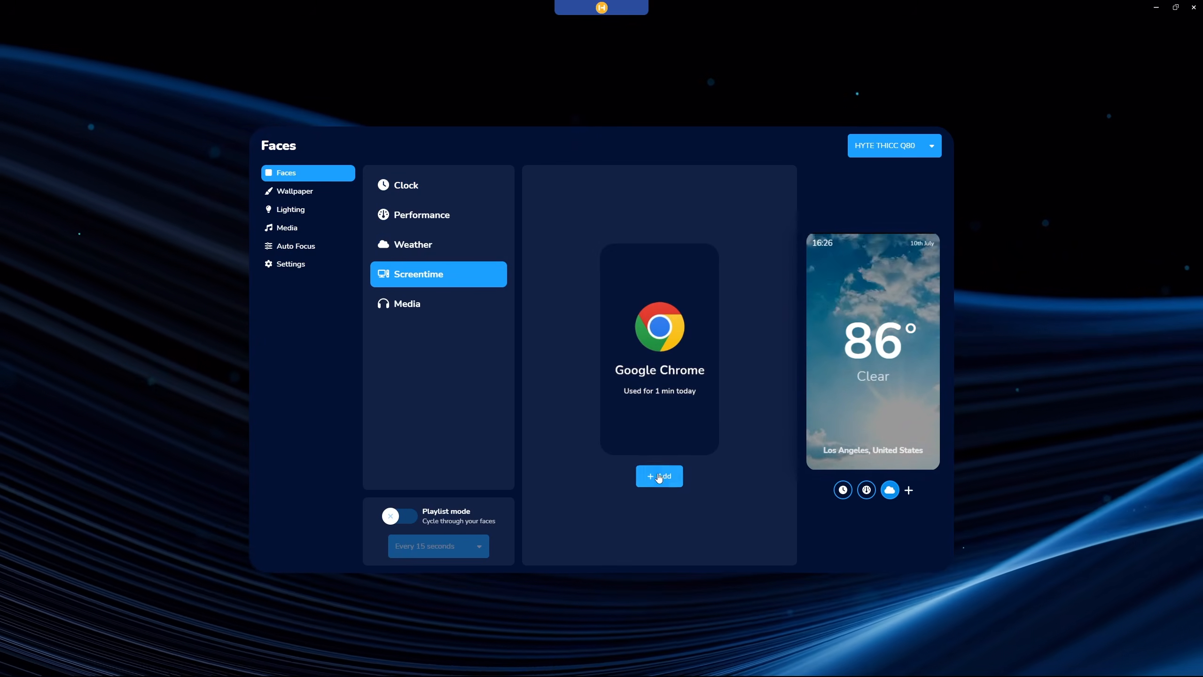
click(661, 480)
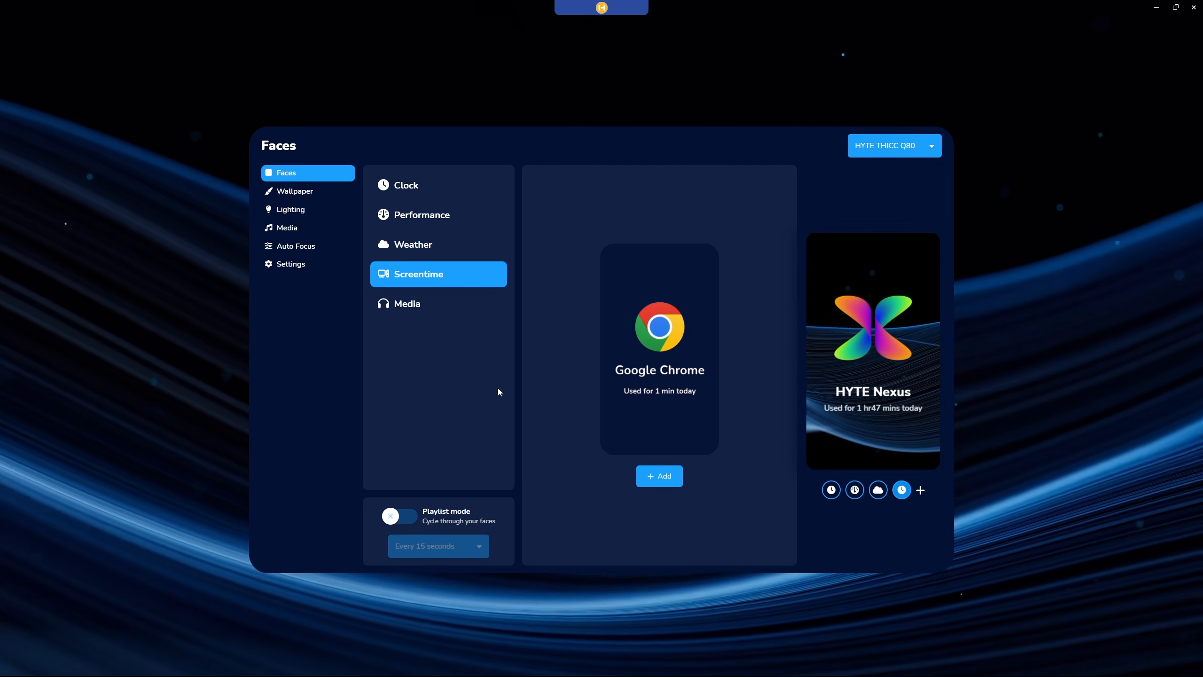
Add a Media face to the Q80's display and choose its Bottom layout.
click(424, 304)
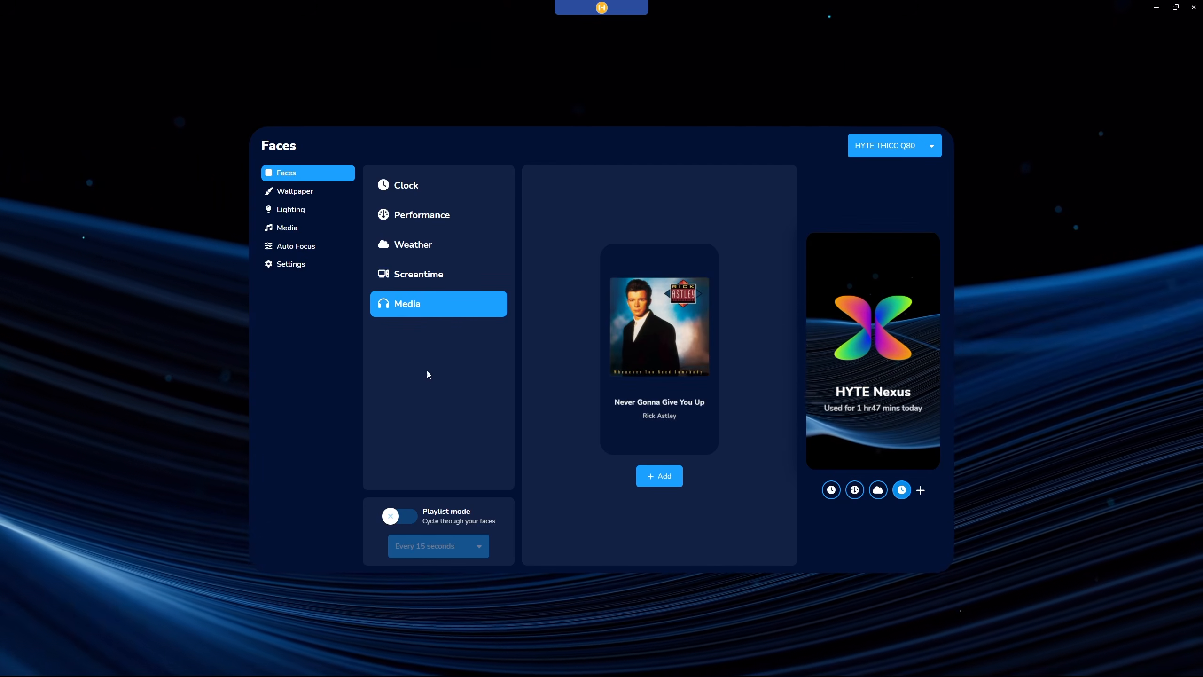
click(660, 475)
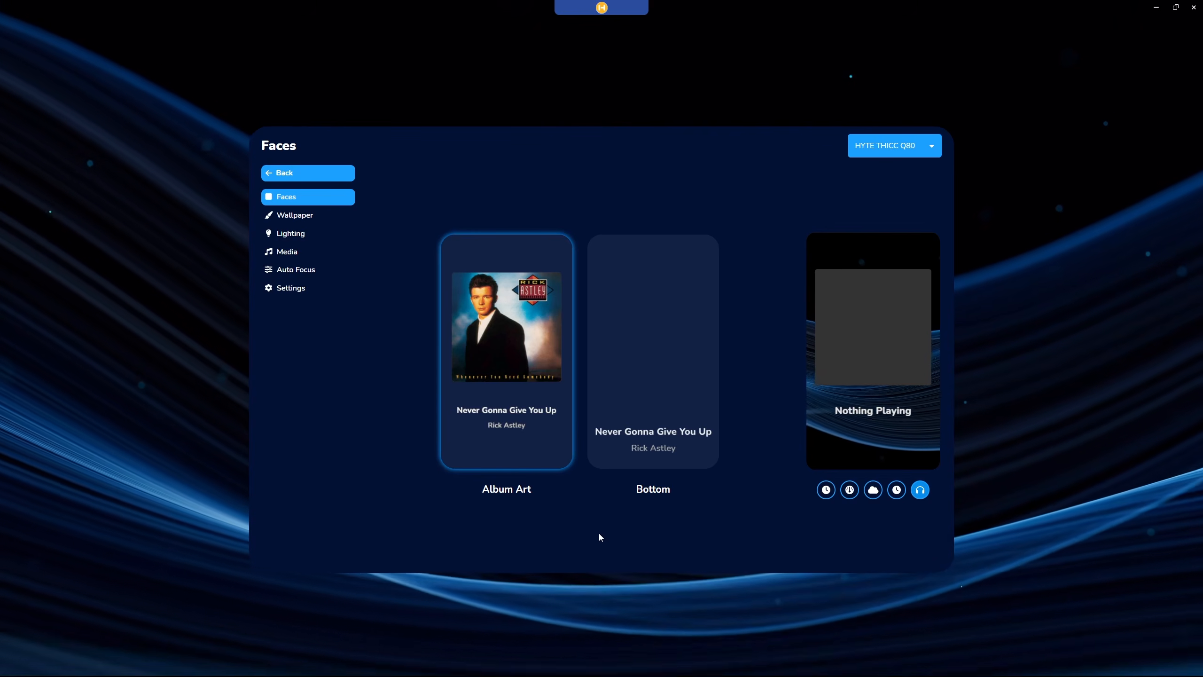
click(651, 414)
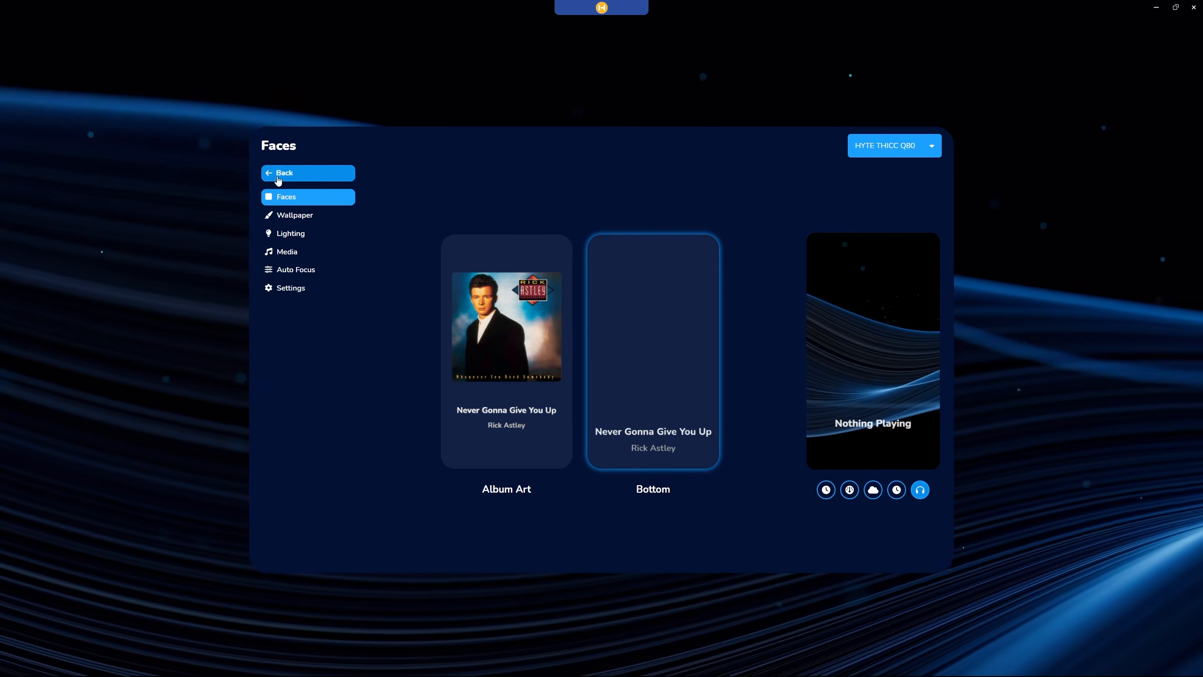
Return to the list of faces and turn on Playlist mode to cycle through them.
click(313, 174)
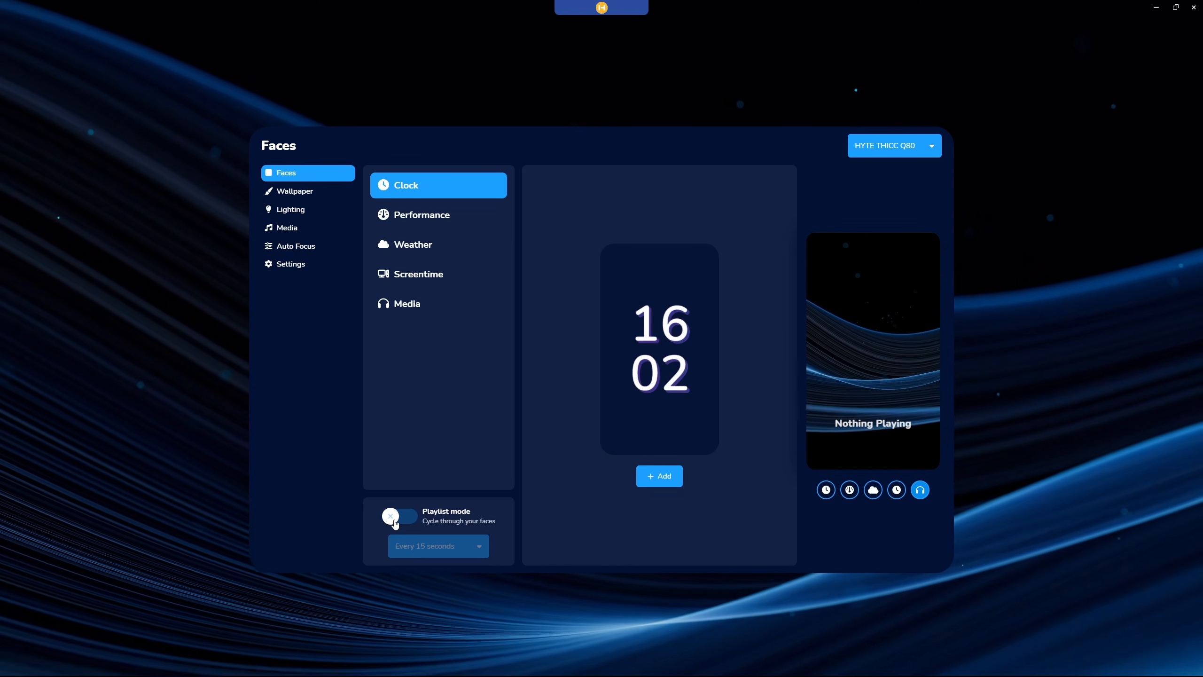
click(394, 520)
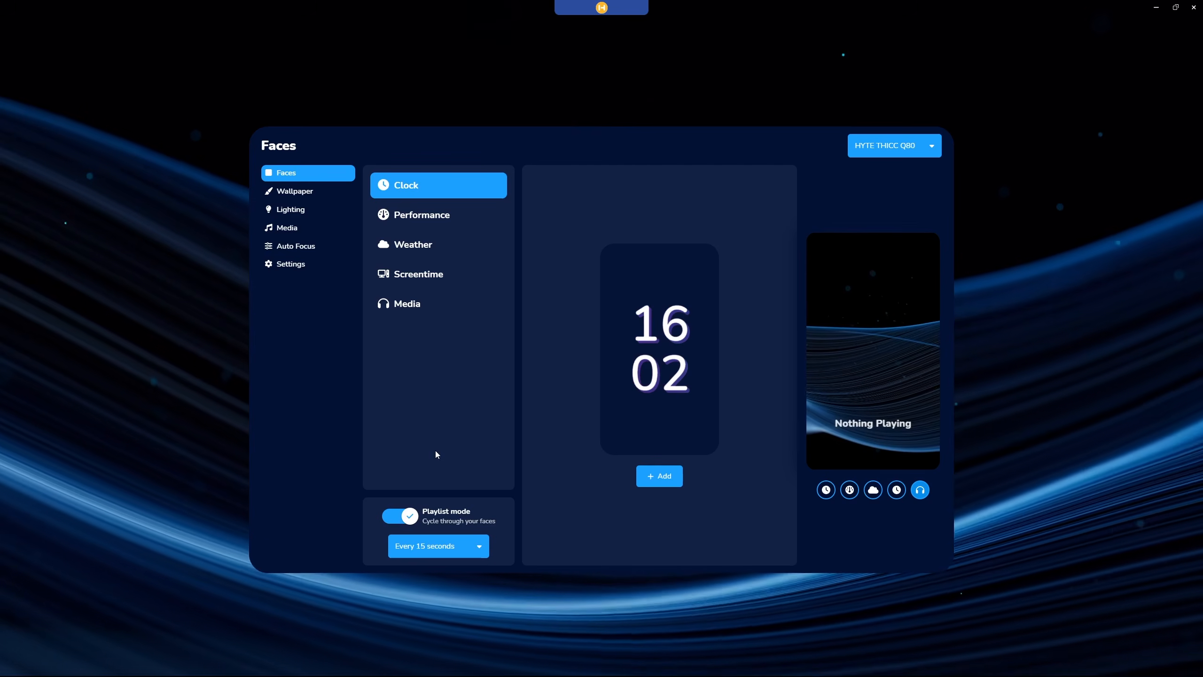
Look through the available cycle intervals for the faces playlist without changing the Every 15 seconds setting.
click(478, 550)
scroll(445, 476, down, 3)
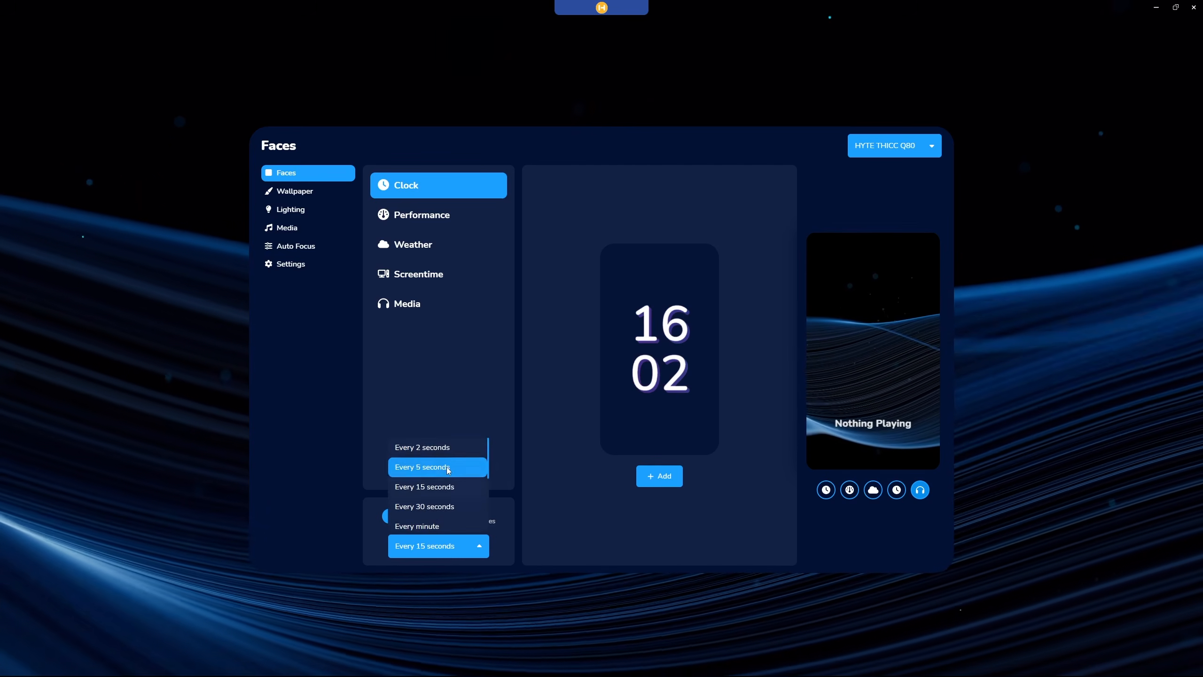
scroll(445, 476, up, 3)
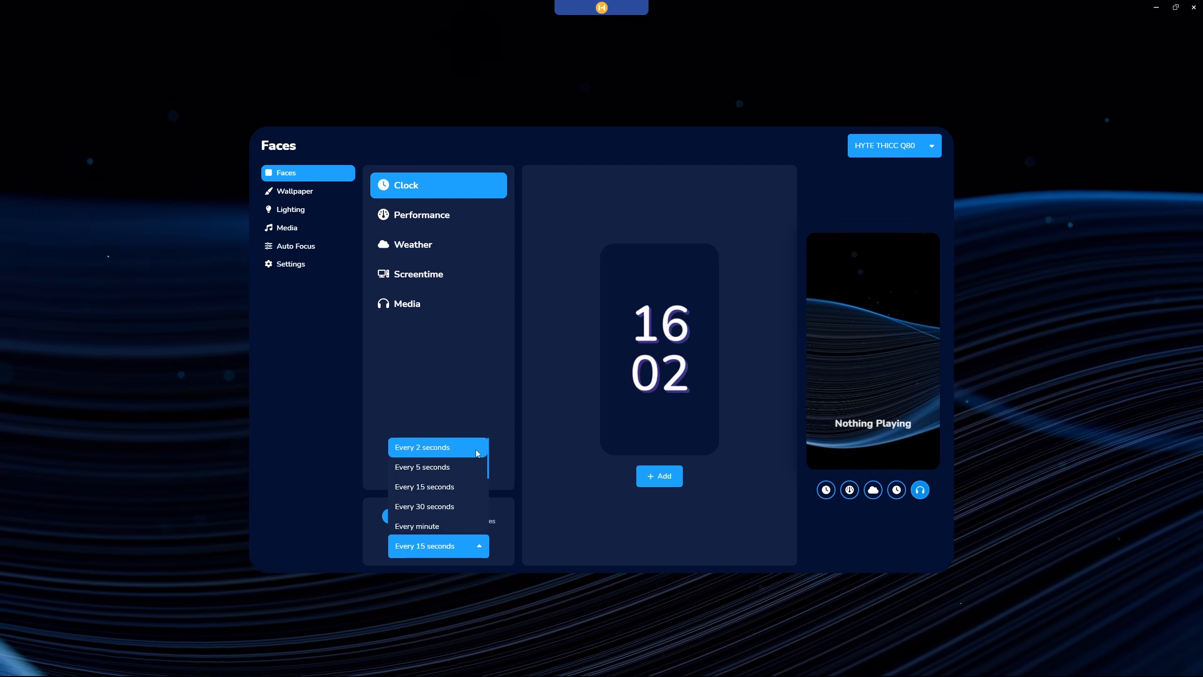
scroll(476, 481, down, 4)
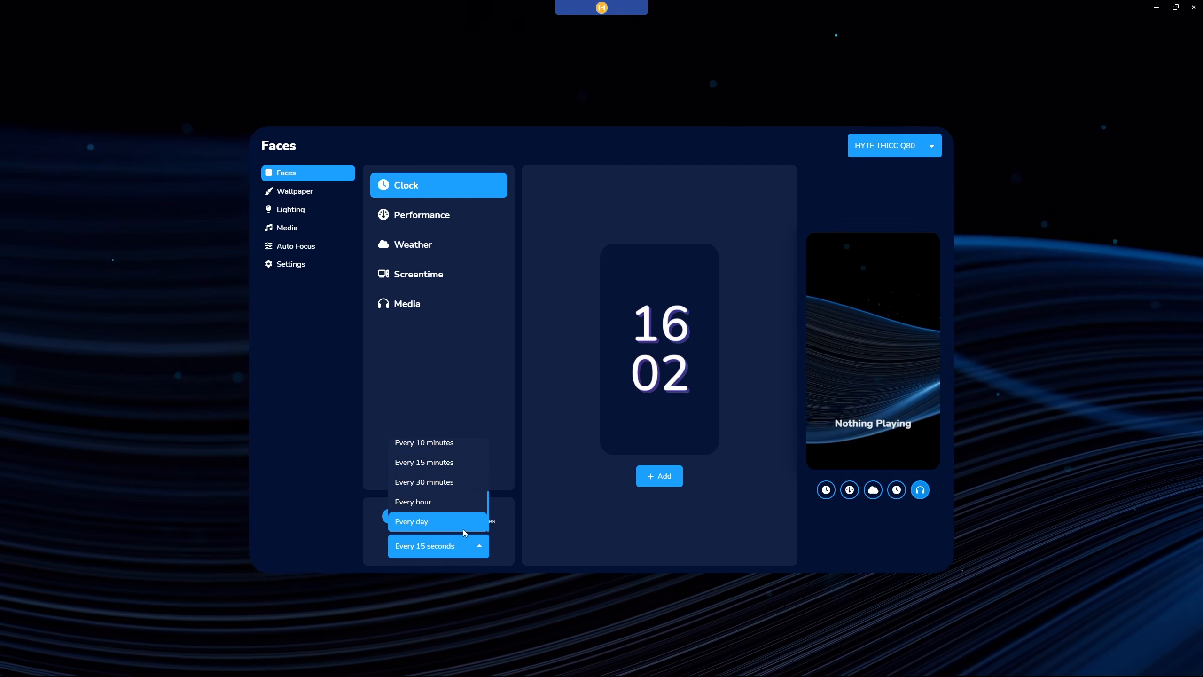
click(574, 536)
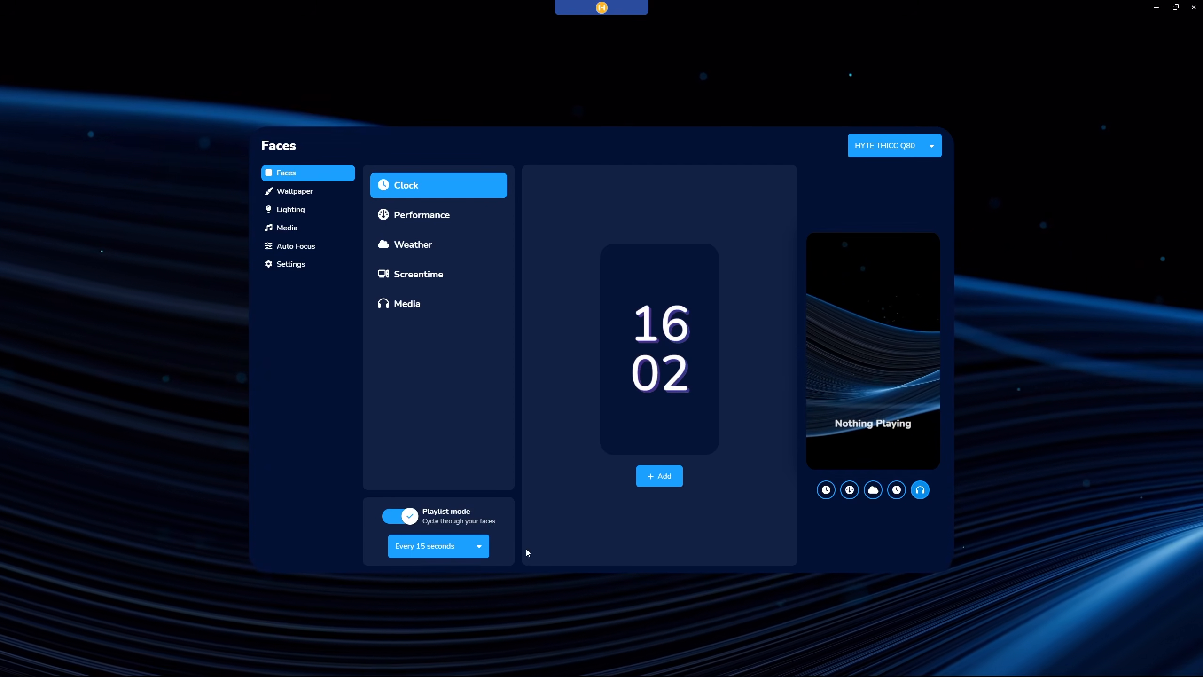
click(483, 546)
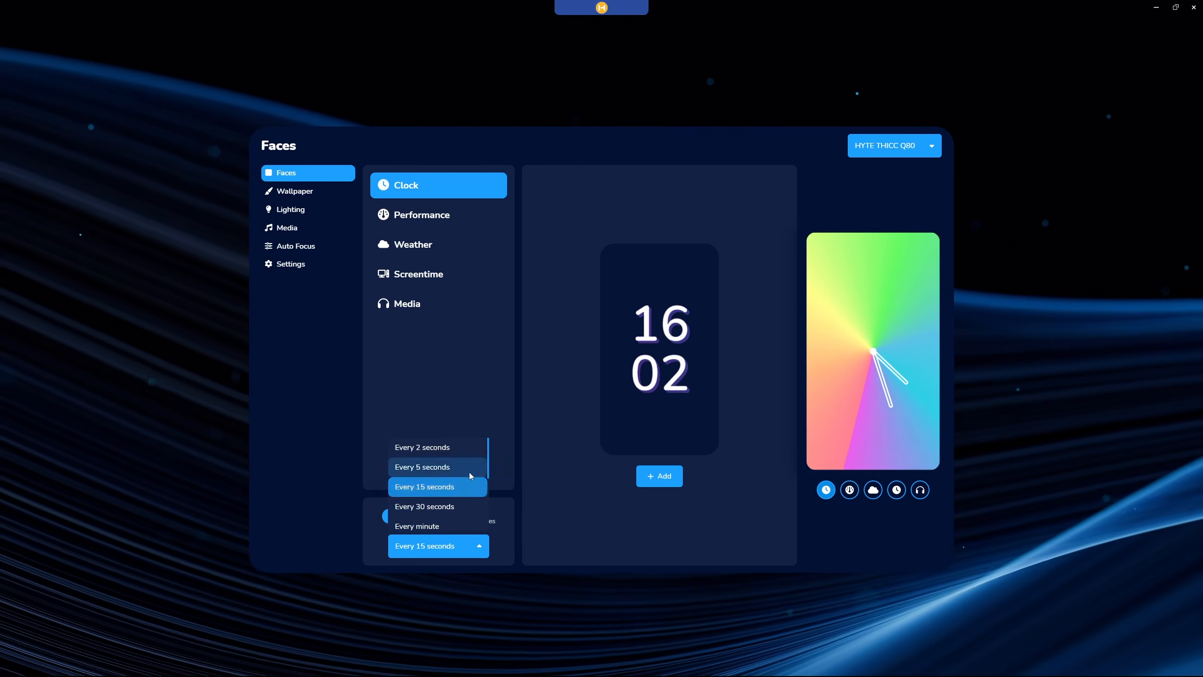
scroll(469, 472, down, 2)
scroll(486, 492, up, 2)
click(552, 505)
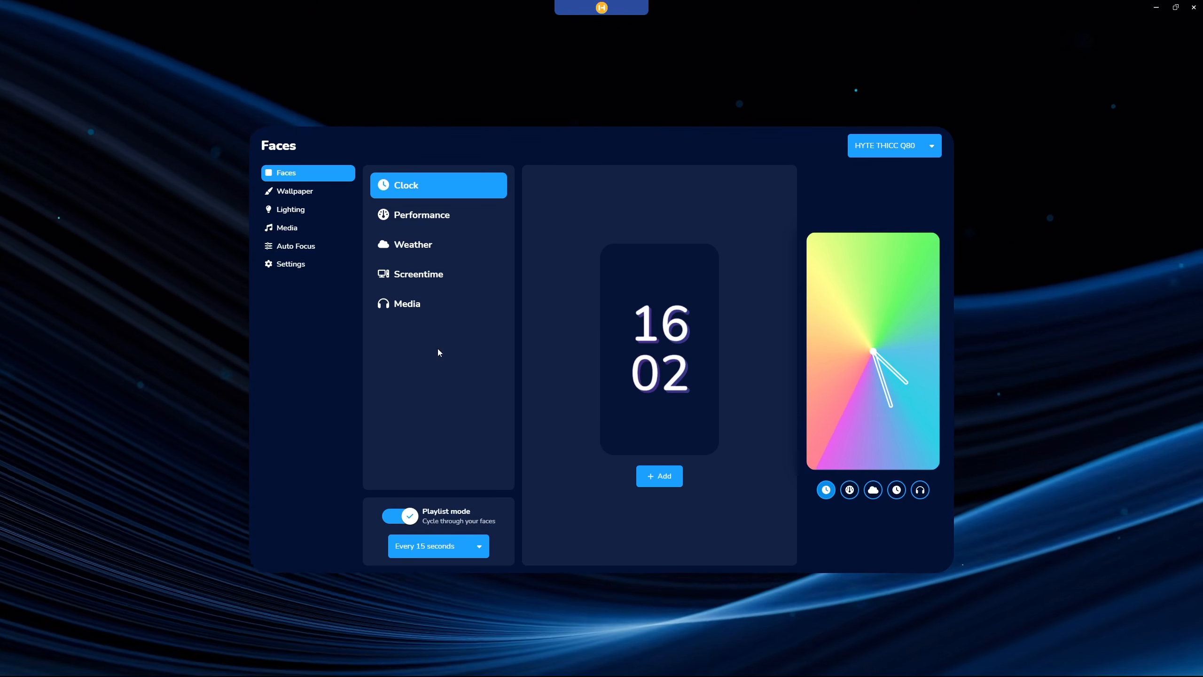
Open the Q80's Wallpaper settings and examine the presets, recent media, playlist, theme colour and foreground opacity options.
click(322, 194)
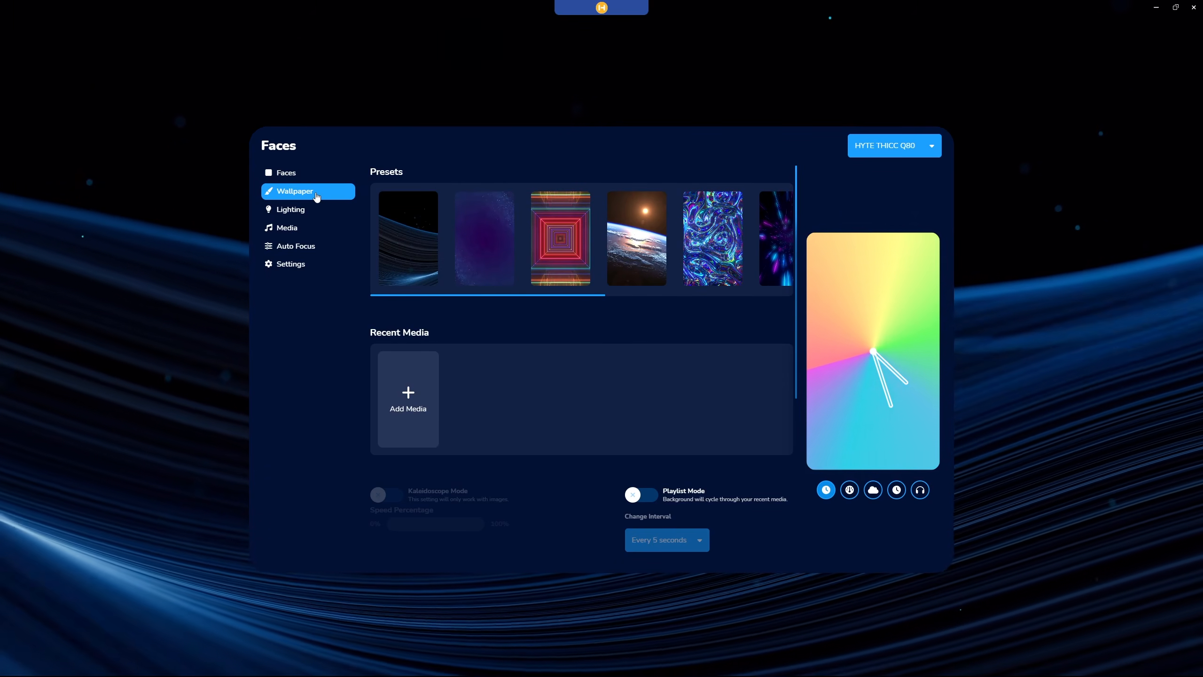
mouse_move(458, 298)
mouse_down()
mouse_move(709, 296)
mouse_move(435, 297)
mouse_up()
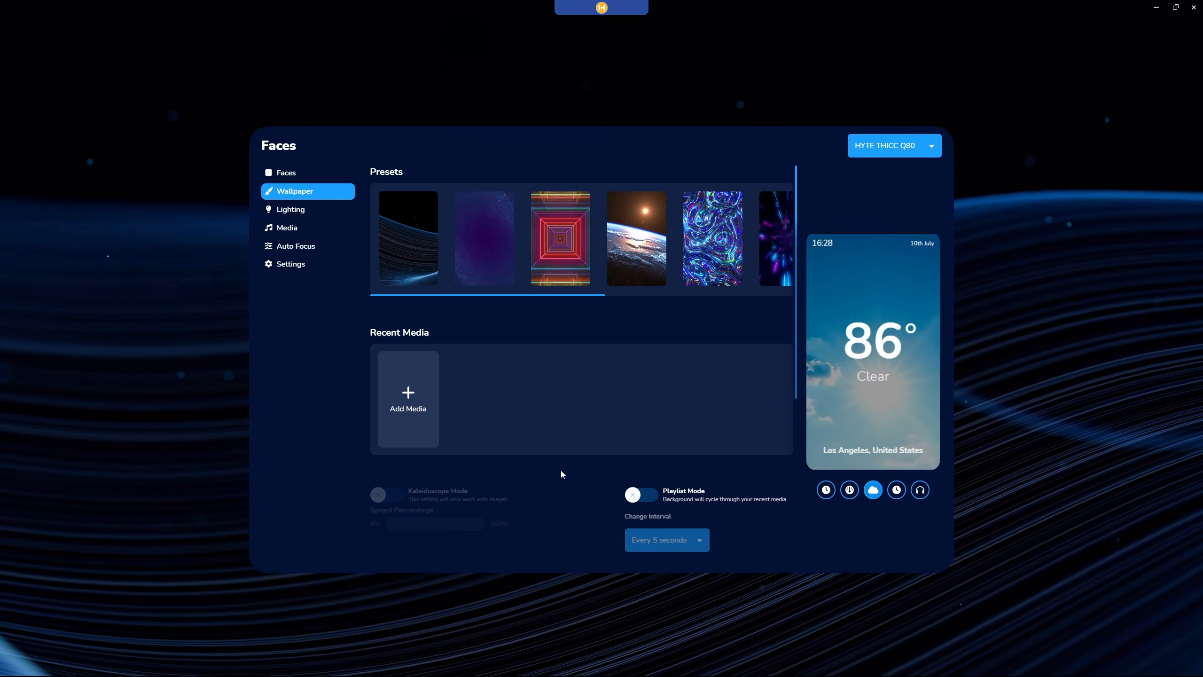
scroll(560, 471, down, 2)
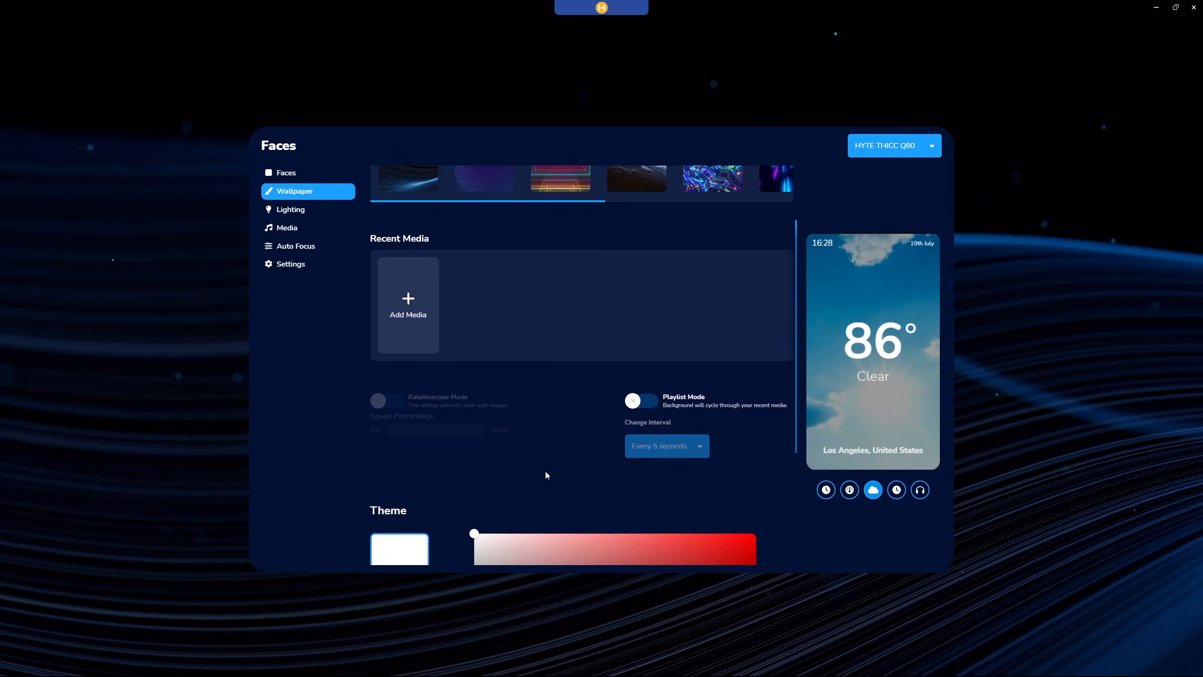
scroll(545, 475, down, 1)
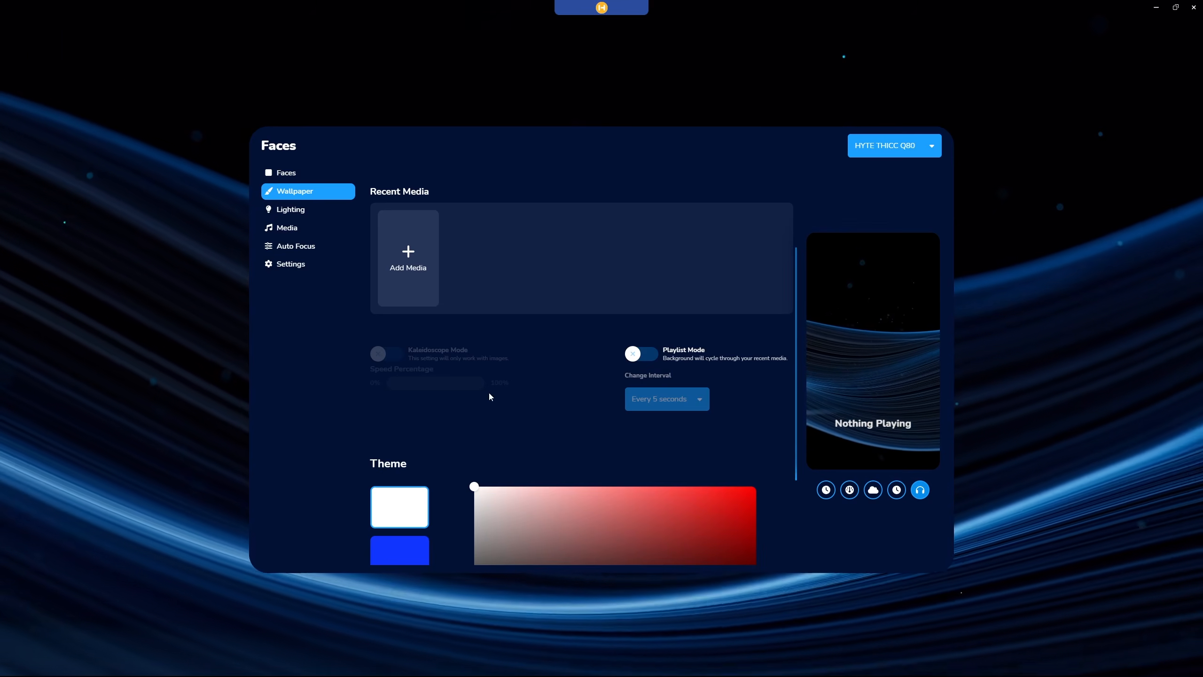
scroll(529, 397, down, 3)
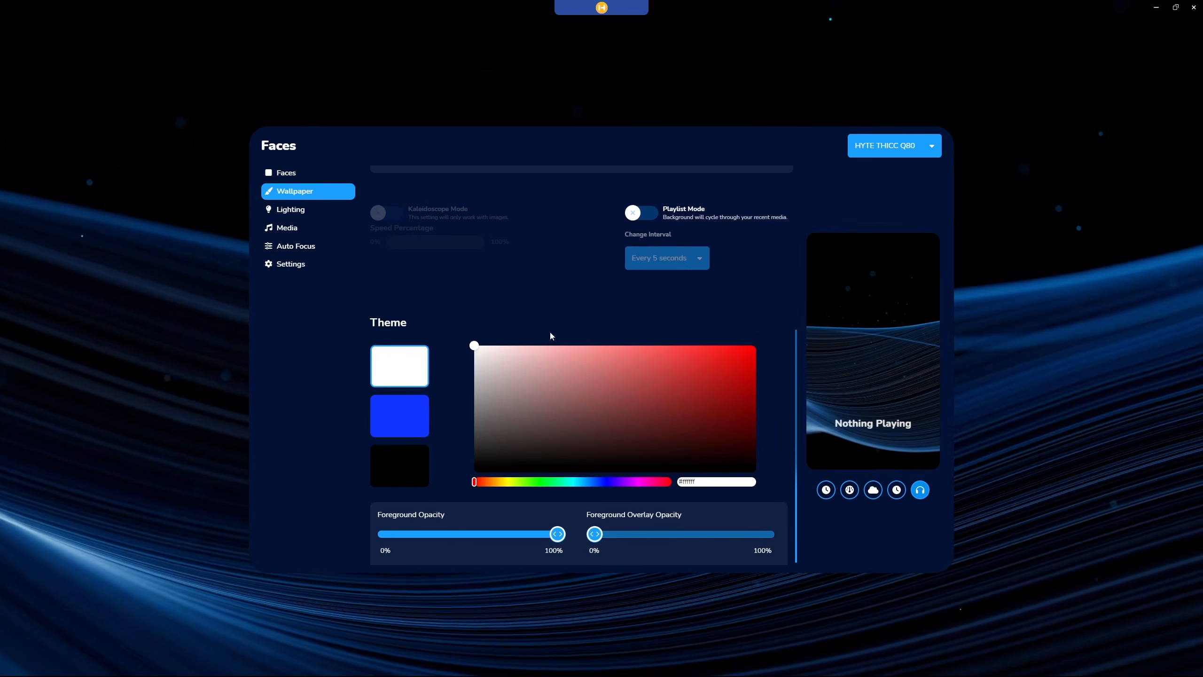
scroll(552, 290, down, 1)
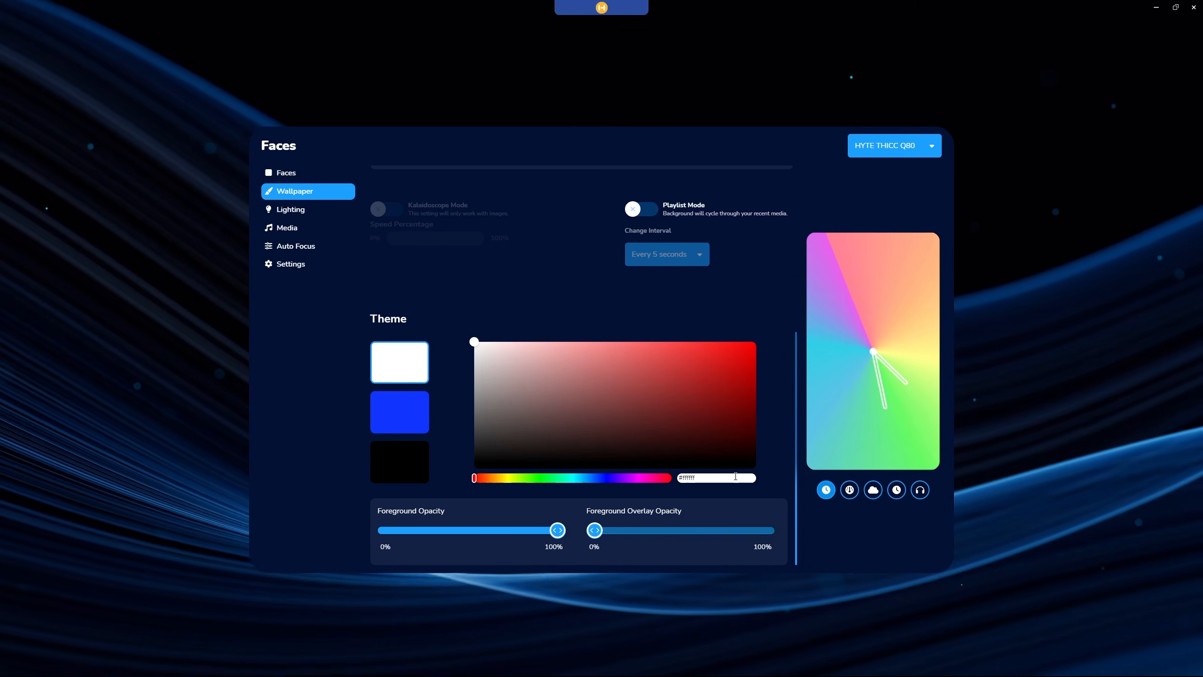
Try out different Foreground Opacity and Foreground Overlay Opacity levels for the theme, returning them to 100% and 0%.
click(717, 478)
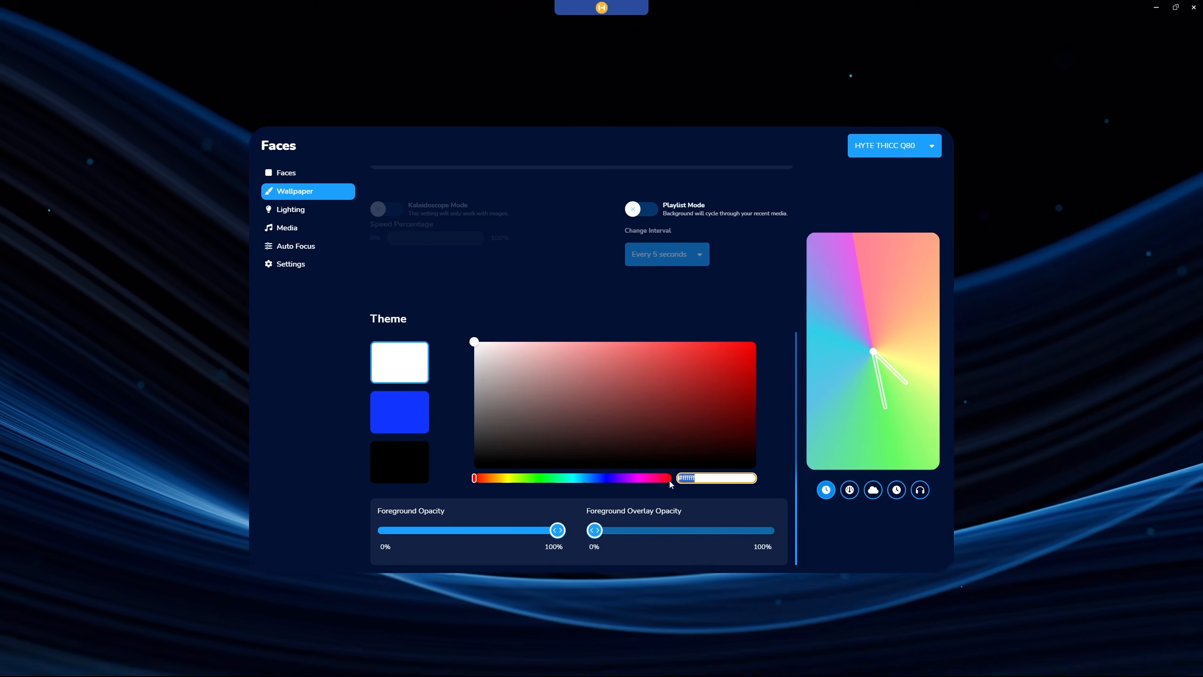
click(777, 478)
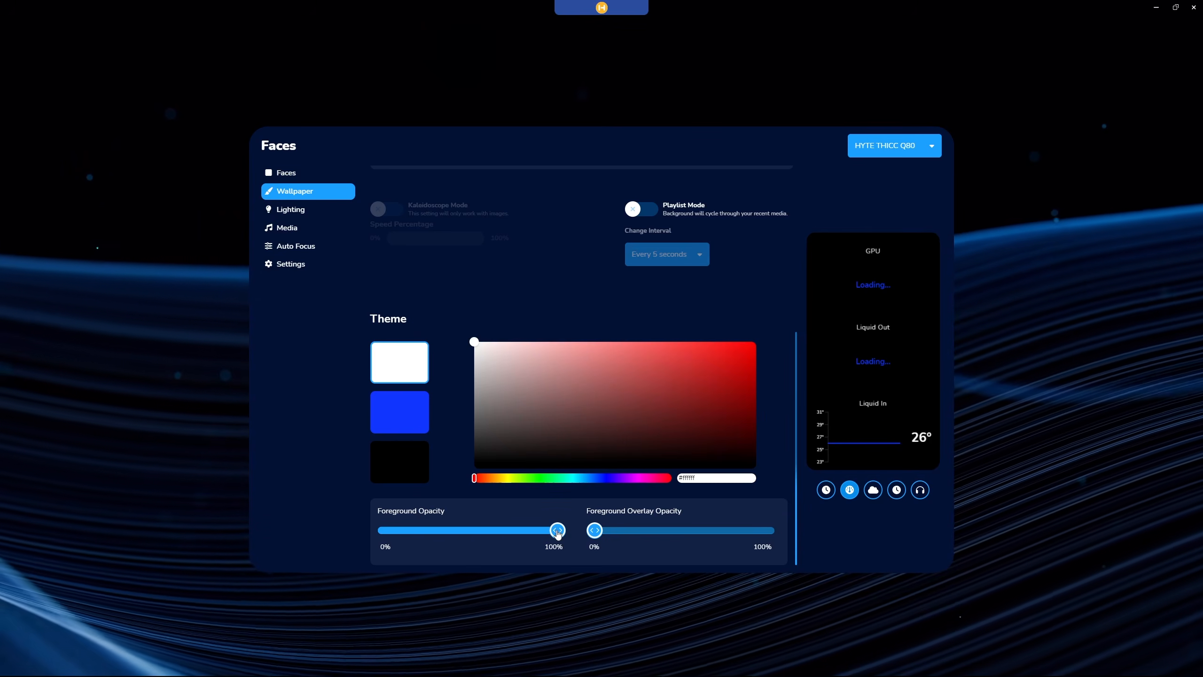
drag(558, 532, 444, 533)
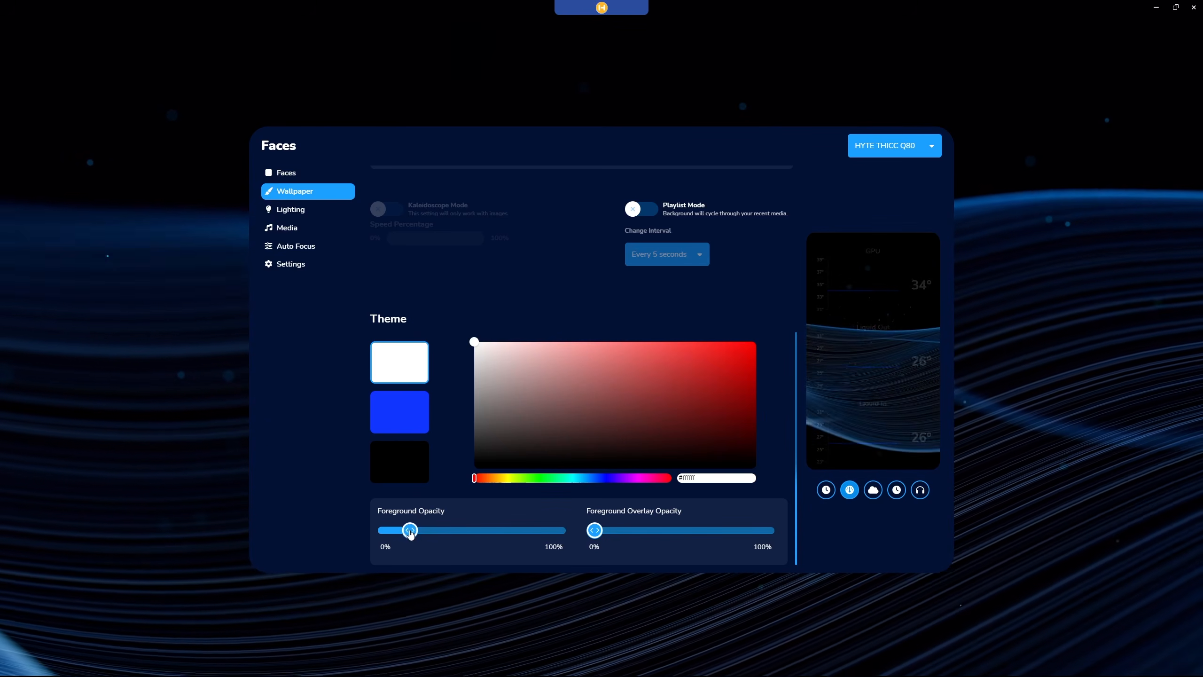
drag(557, 531, 467, 533)
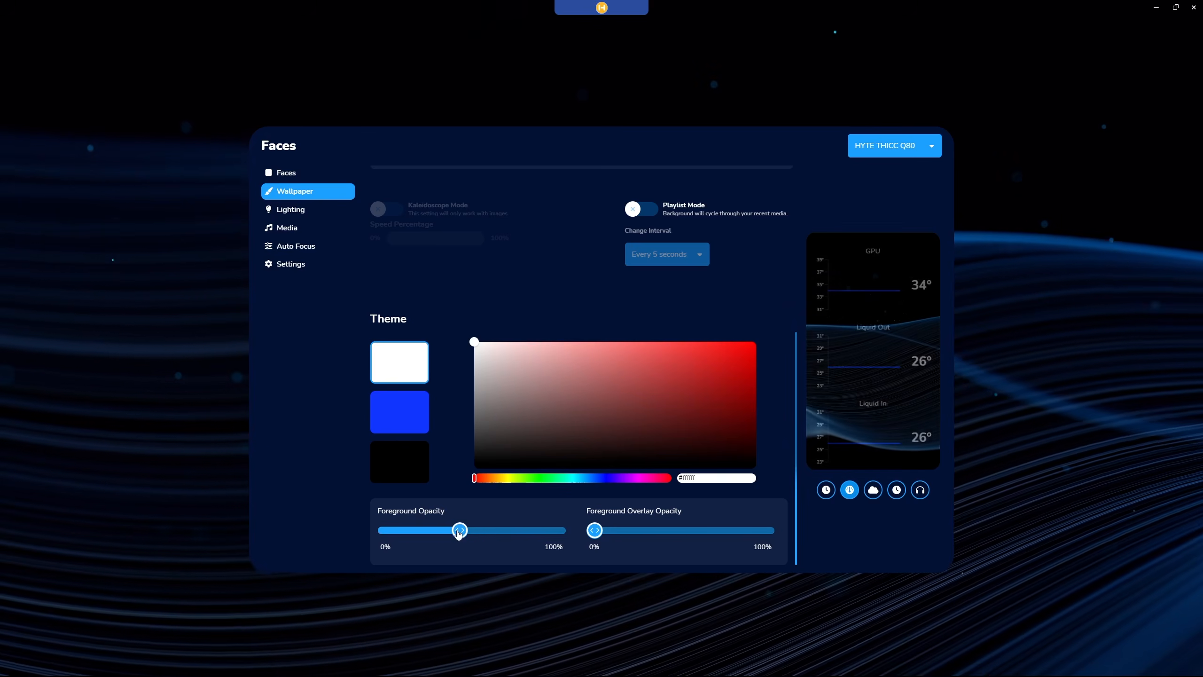
drag(387, 533, 566, 535)
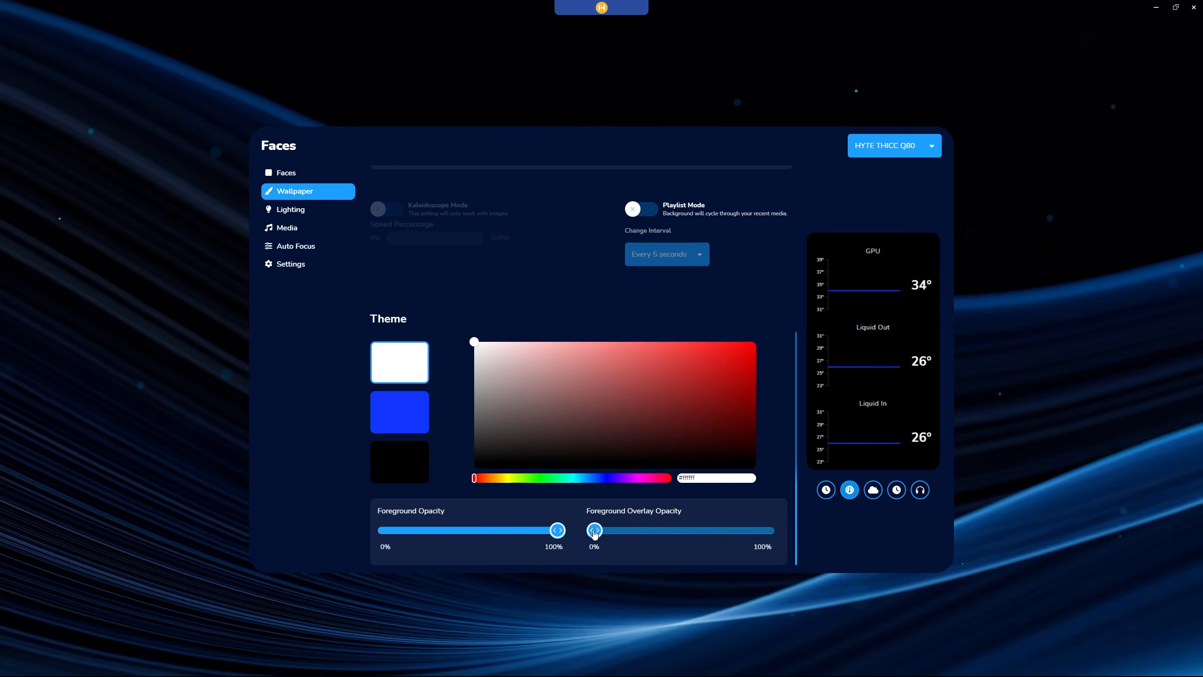
drag(610, 536, 558, 541)
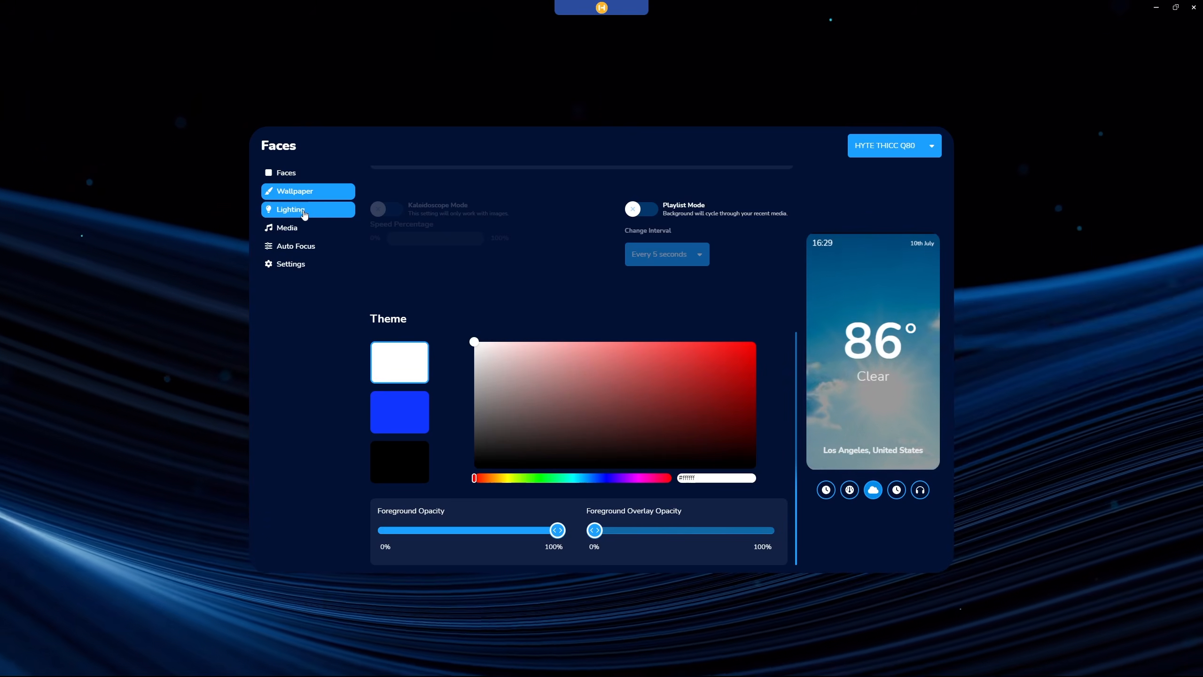
Examine the Q80 display's Lighting effects and open its Media background options.
click(308, 213)
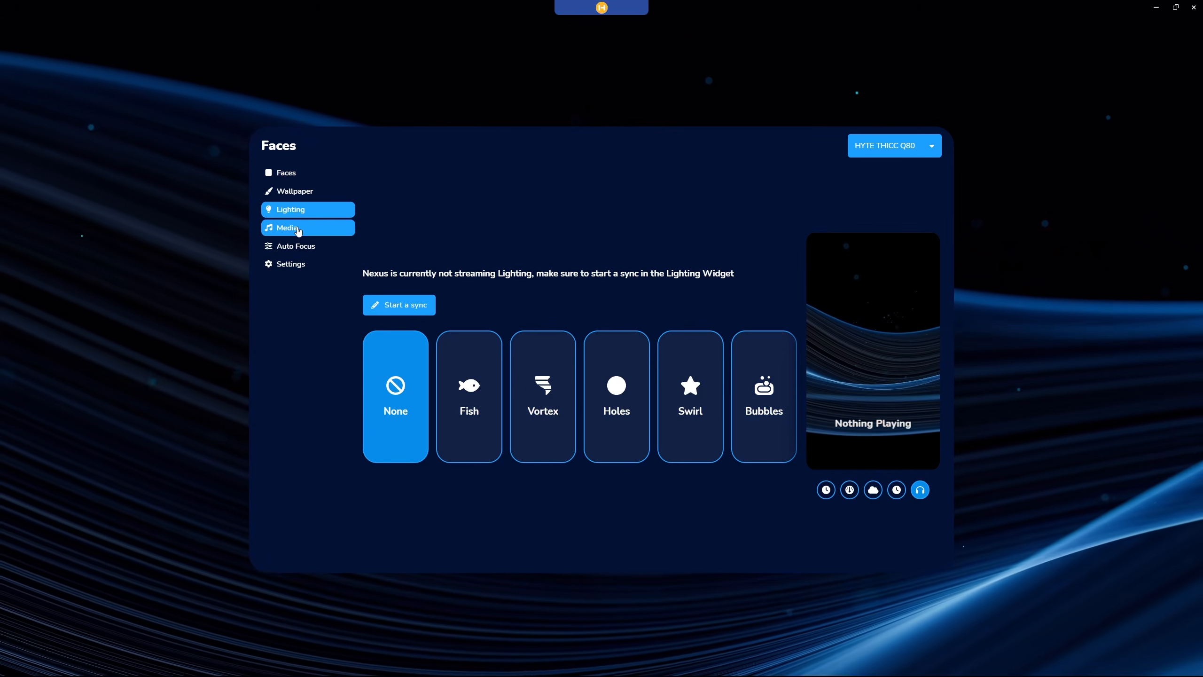
click(298, 230)
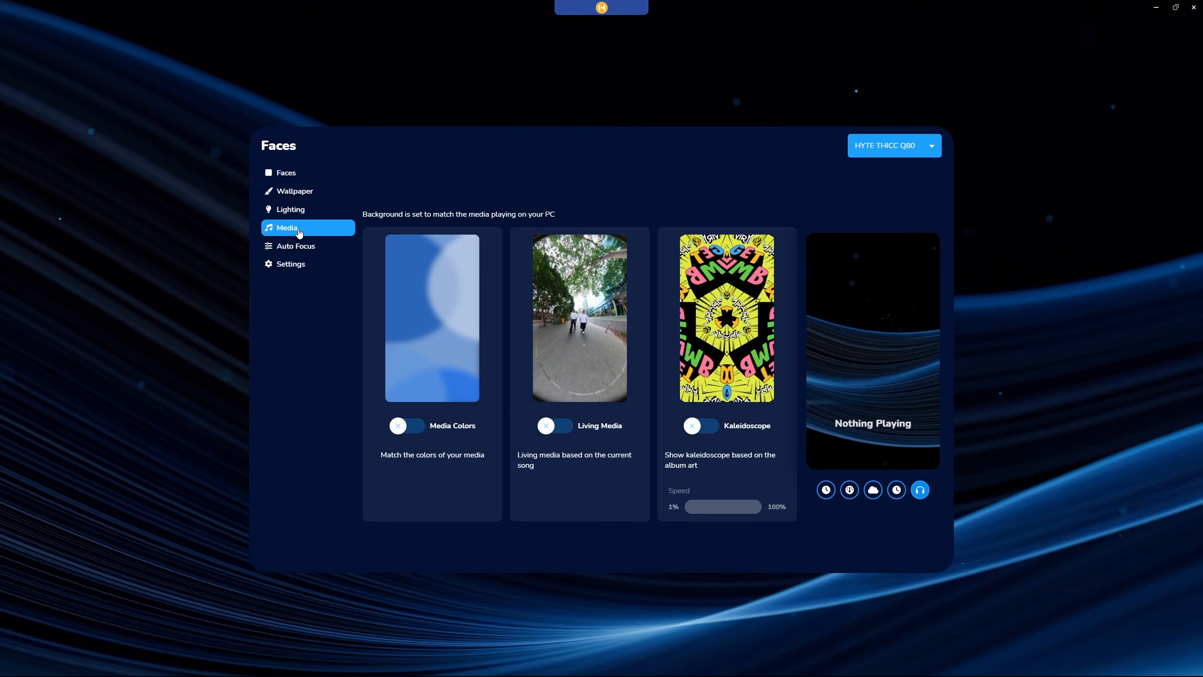
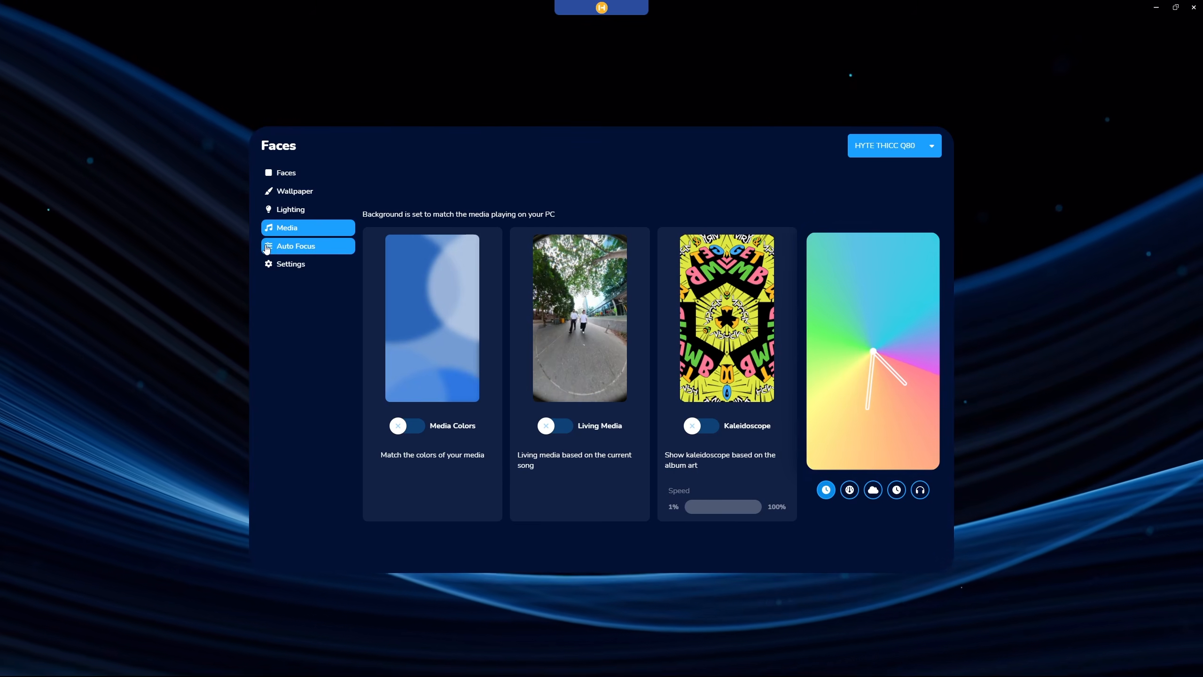
Enable Auto Focus for the Q80 and assign face 1, Clock, to the first five apps under All Apps.
click(266, 249)
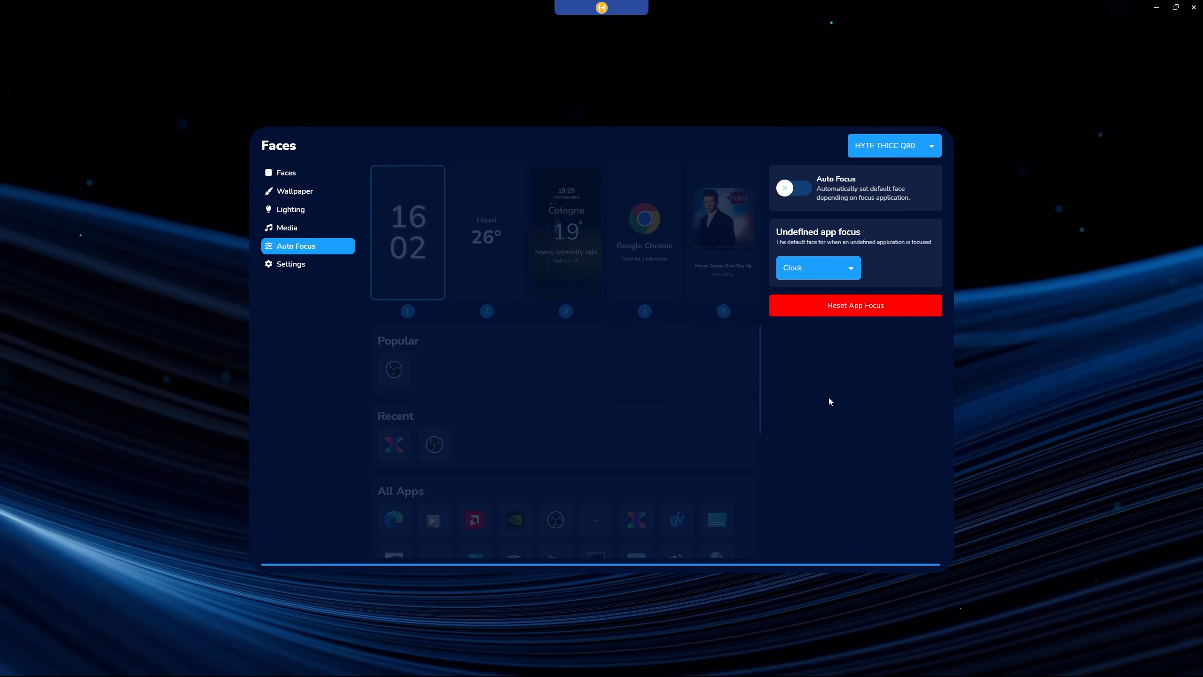
click(786, 189)
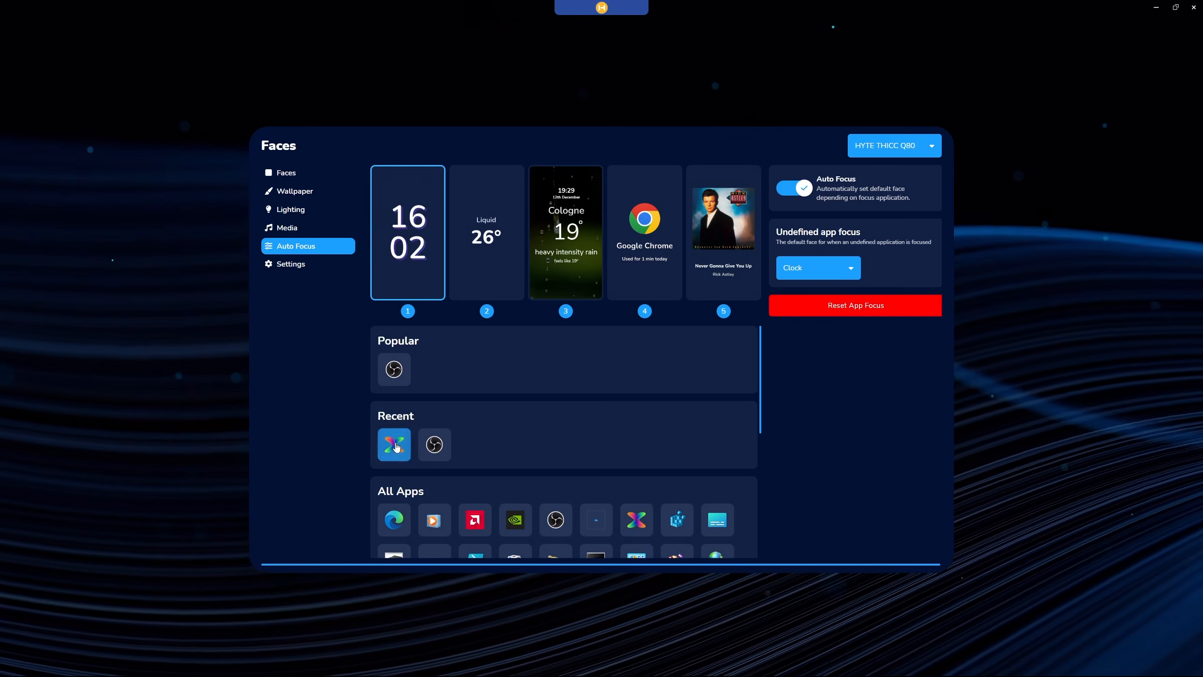
click(474, 521)
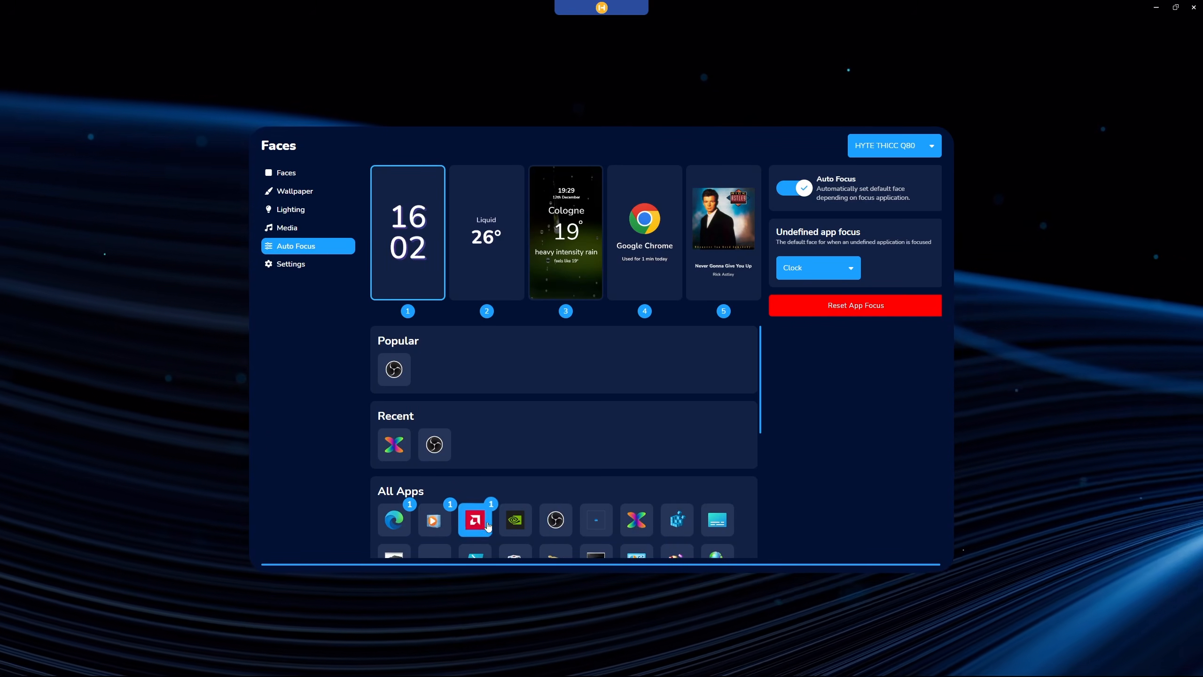
click(516, 520)
click(554, 520)
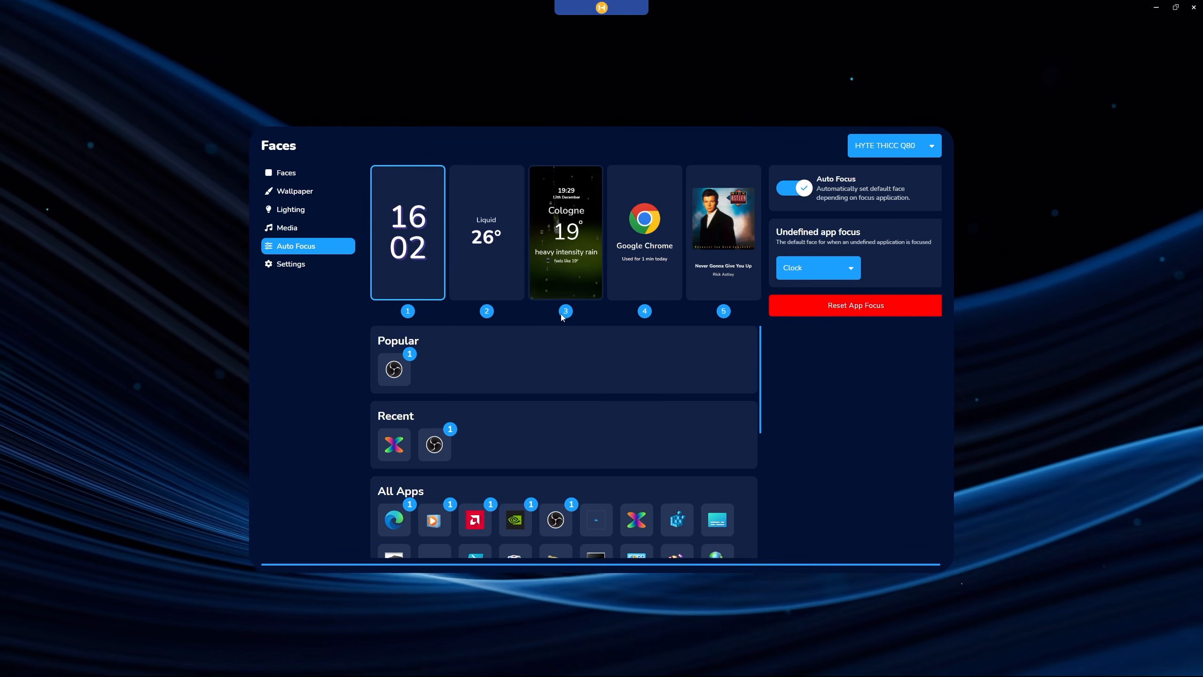
Assign face 2, the liquid temperature face, to the next six apps under All Apps.
click(595, 520)
click(637, 519)
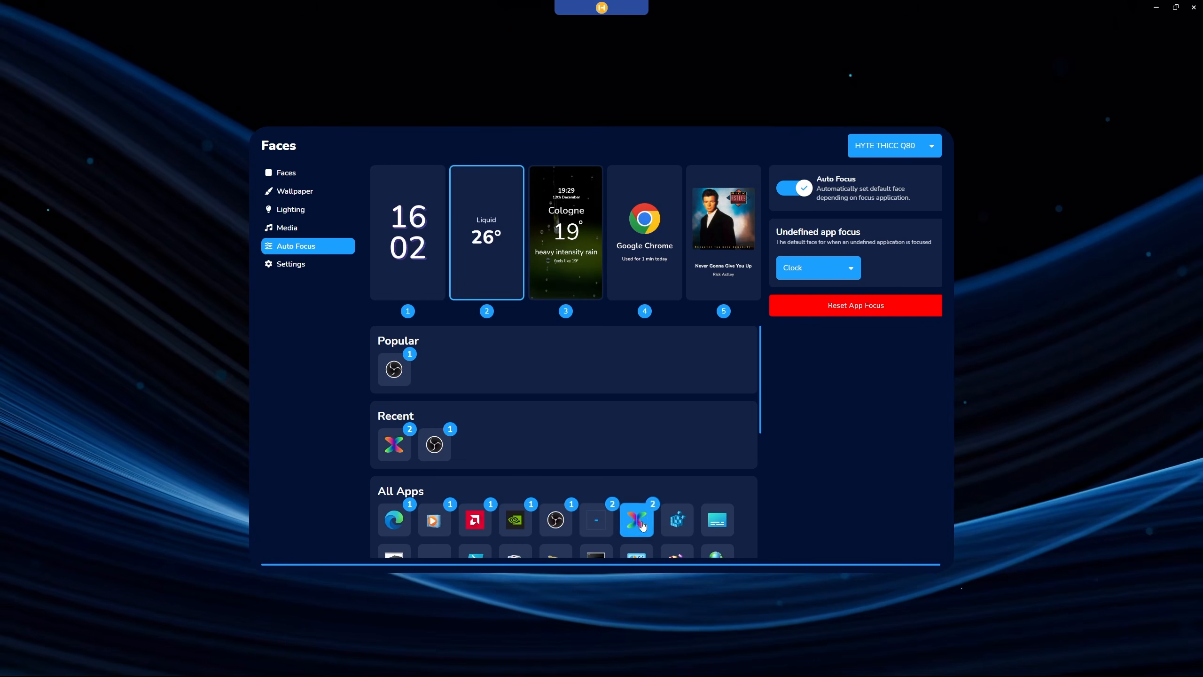
click(676, 520)
click(716, 521)
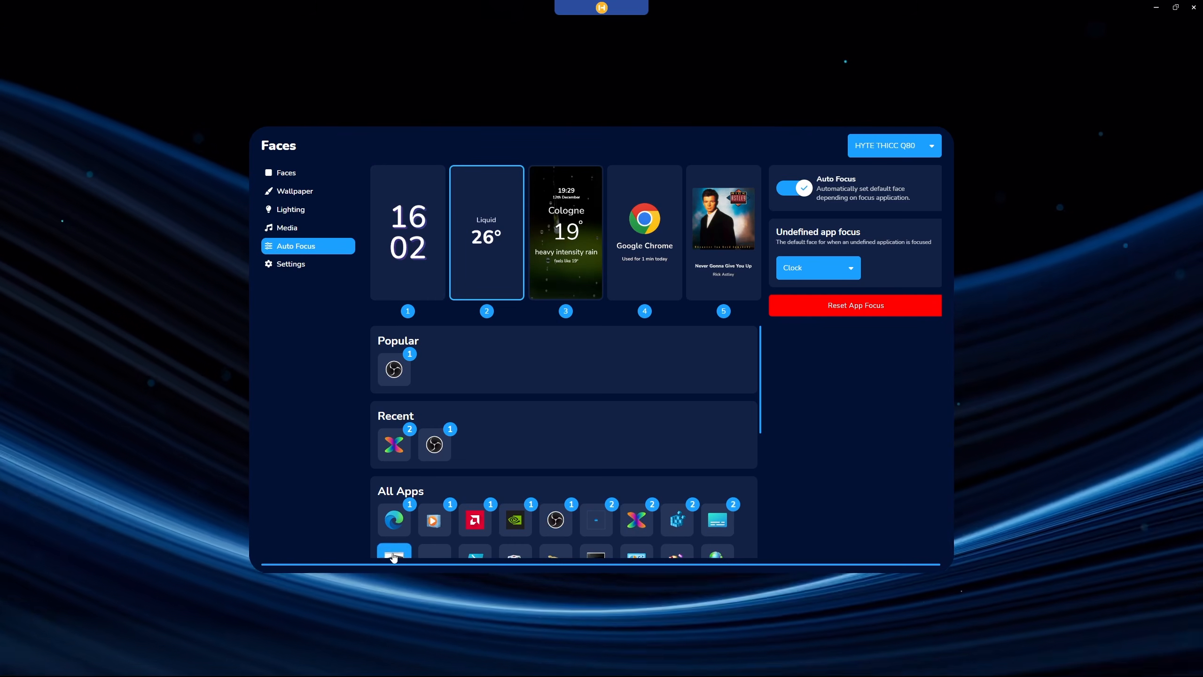
click(393, 552)
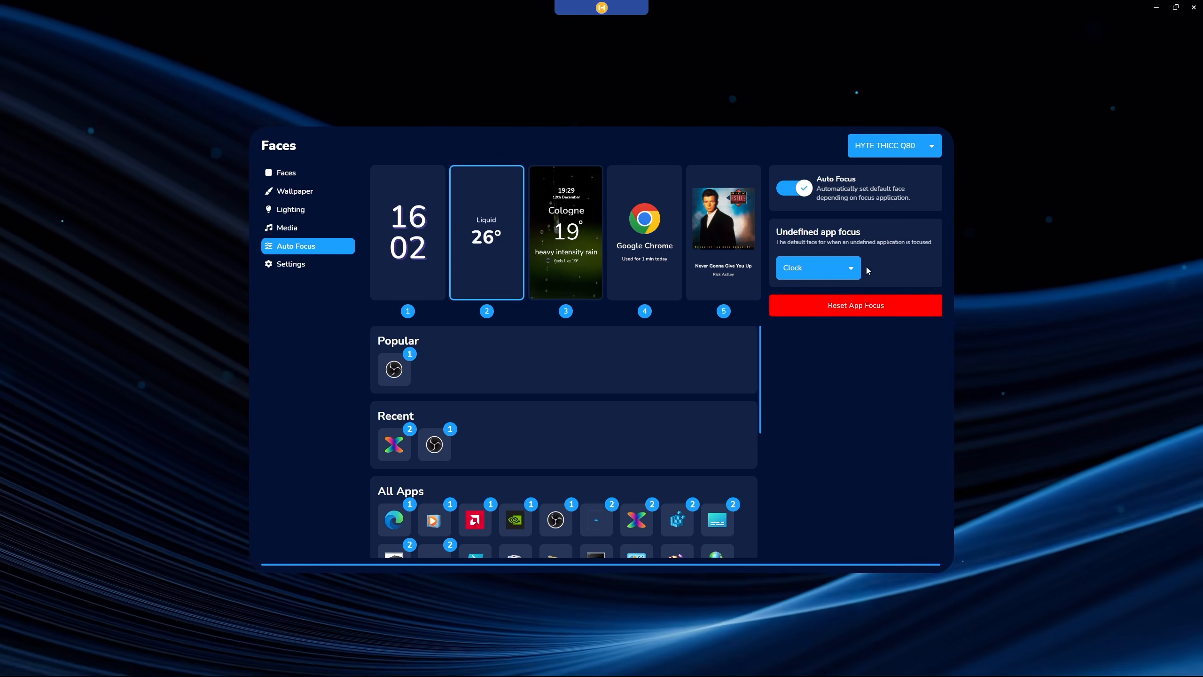
Look through the default face options for undefined apps, keeping Clock, and reset all app focus assignments.
click(851, 271)
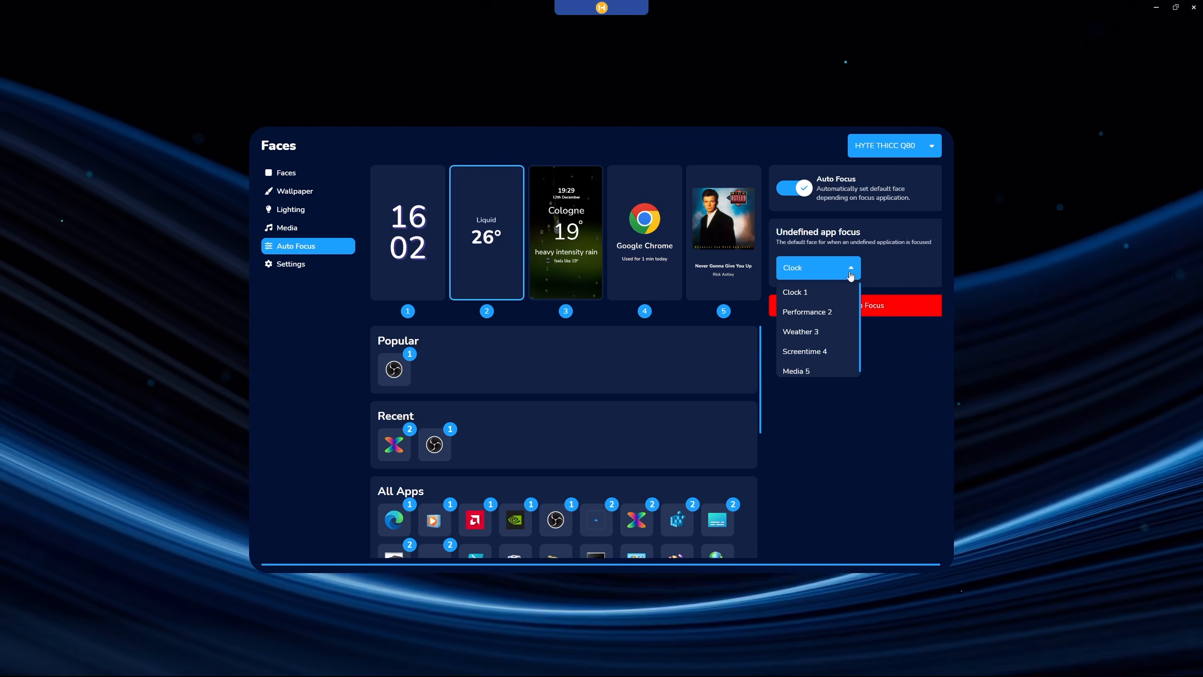
scroll(813, 346, up, 1)
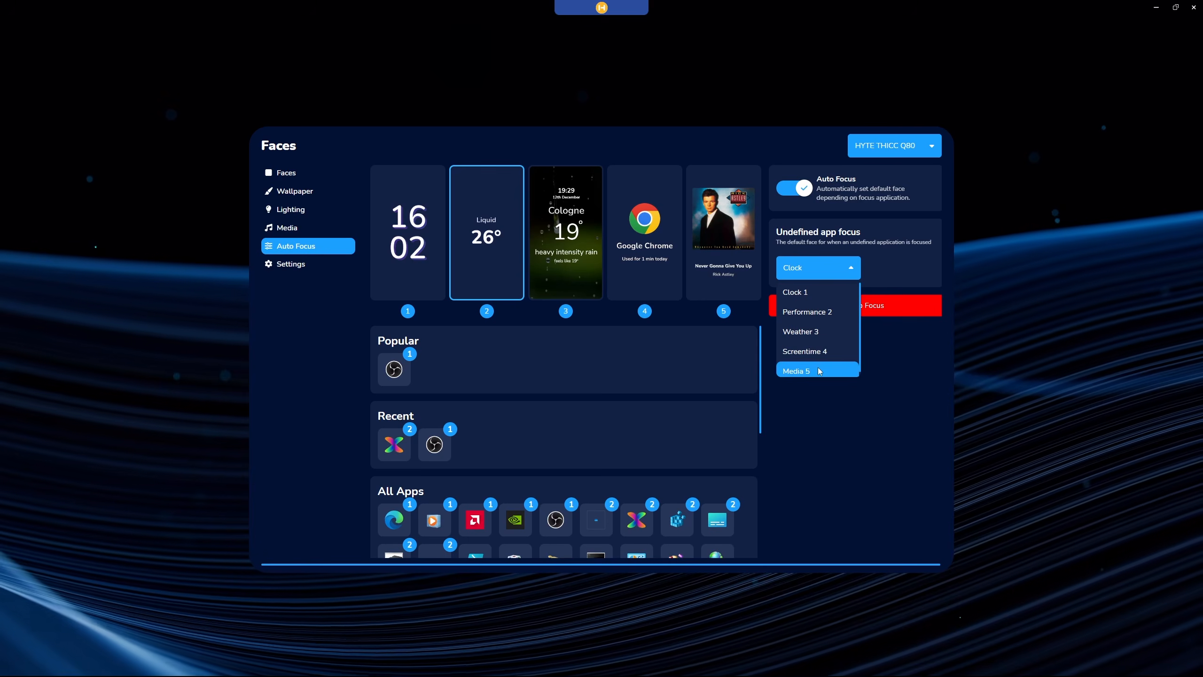
click(829, 445)
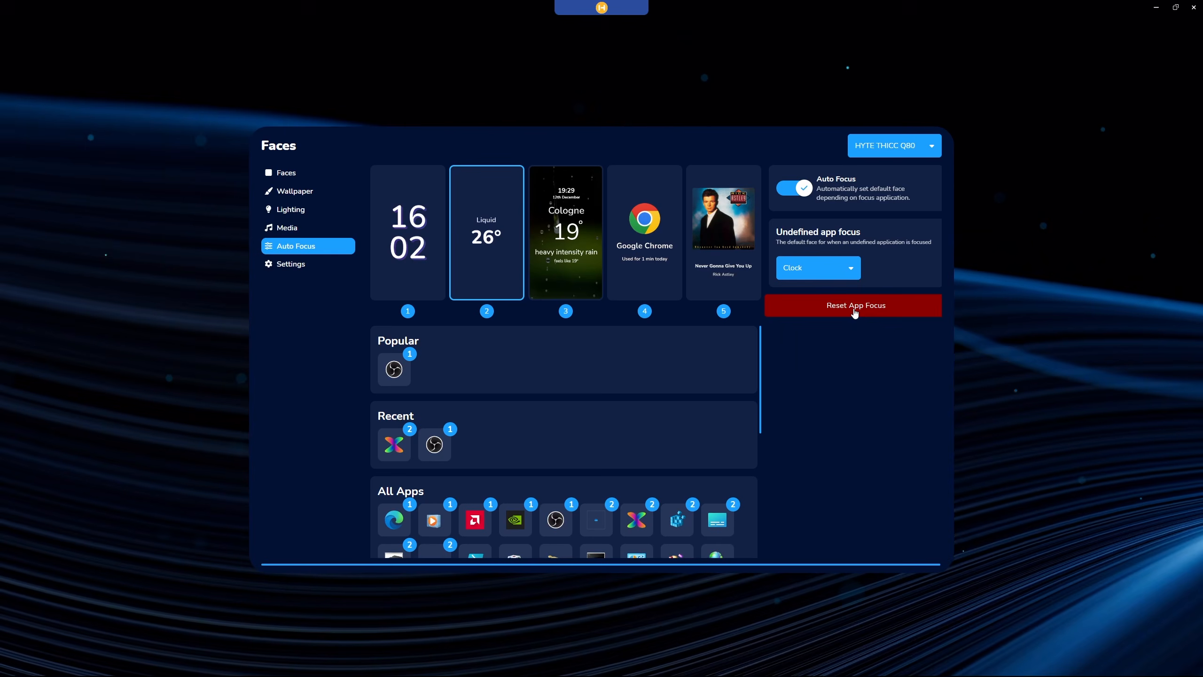
click(855, 308)
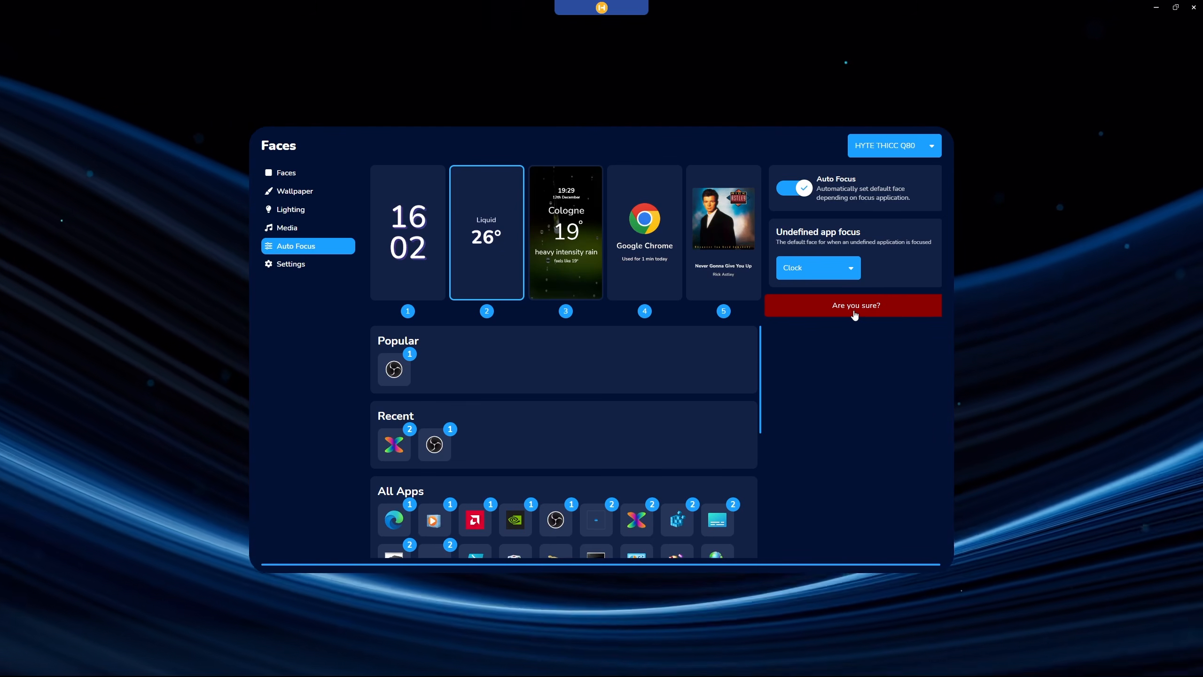
click(854, 312)
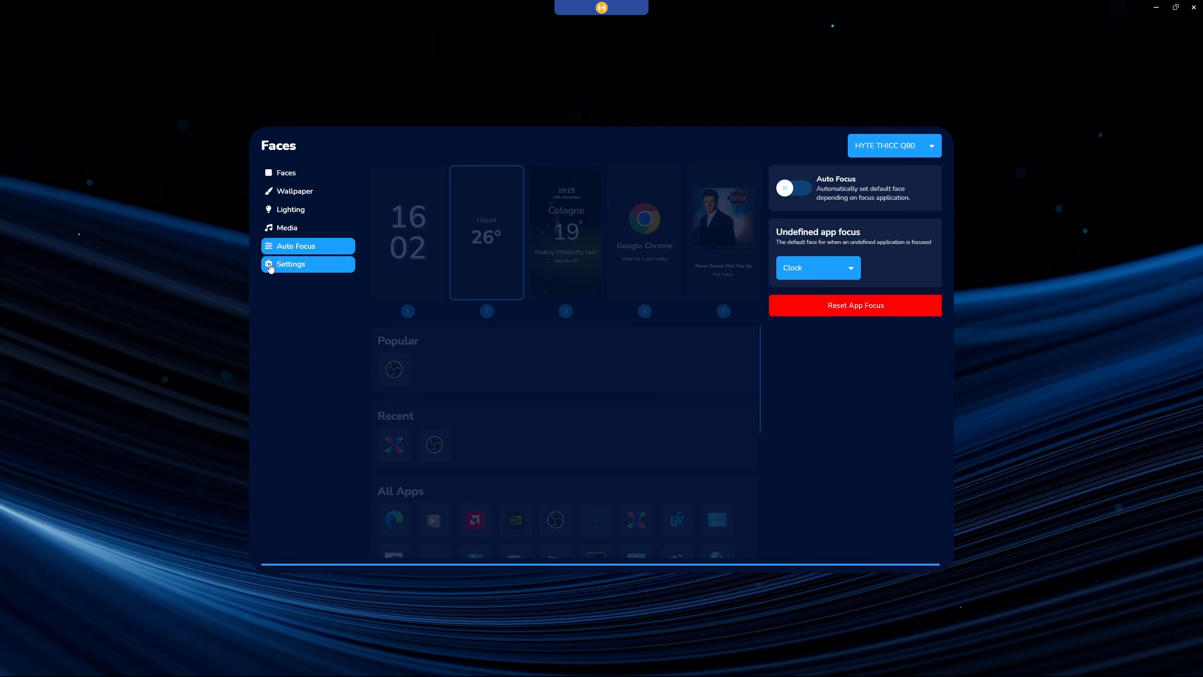
Examine the Q80's hardware mode and display settings, and return to the dashboard.
click(286, 263)
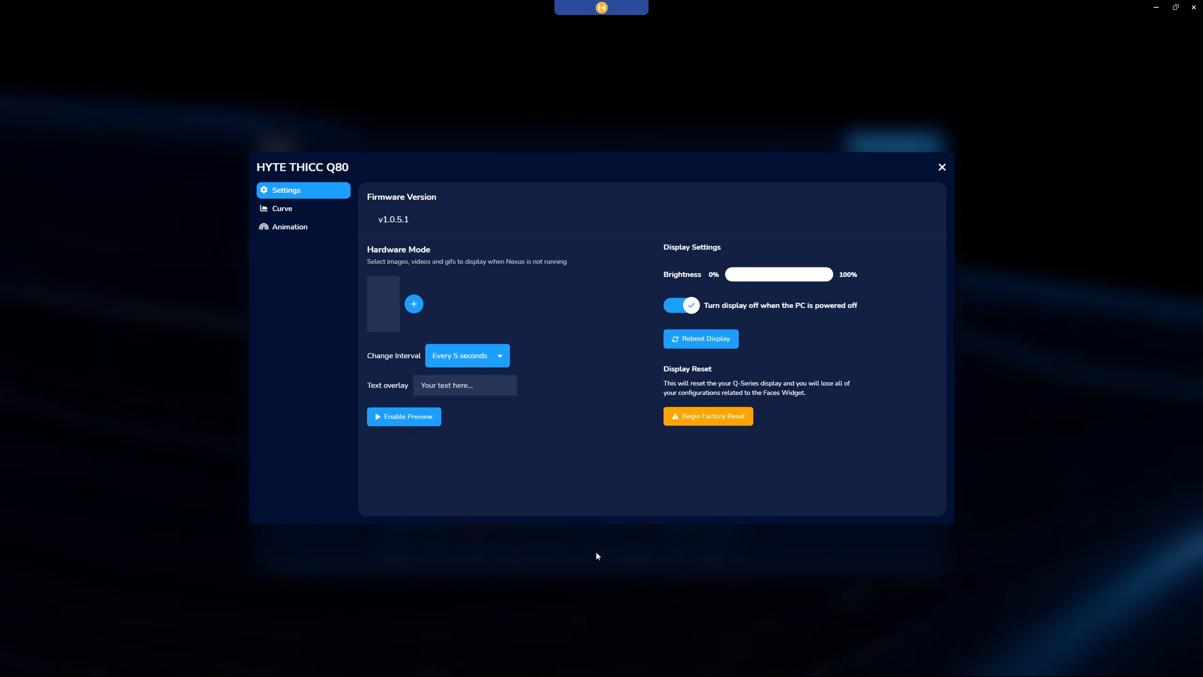
click(607, 571)
click(605, 605)
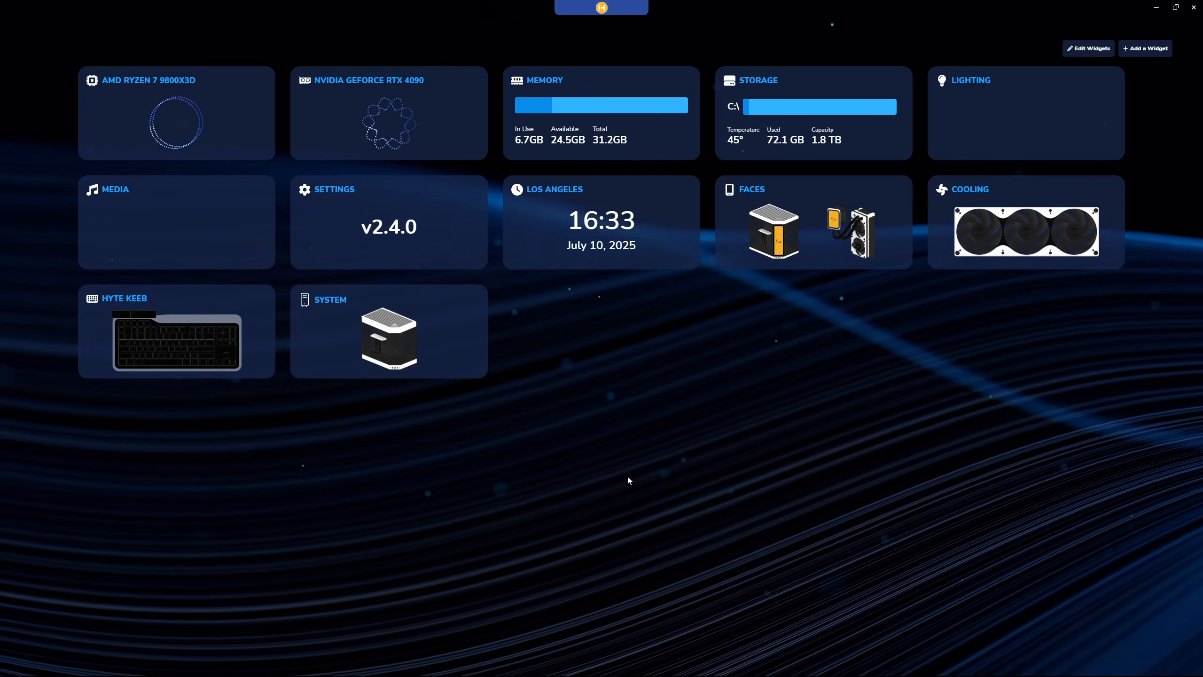
Open the Lighting widget and examine the Animate effects with their color wheel, palettes and advanced options.
click(1023, 141)
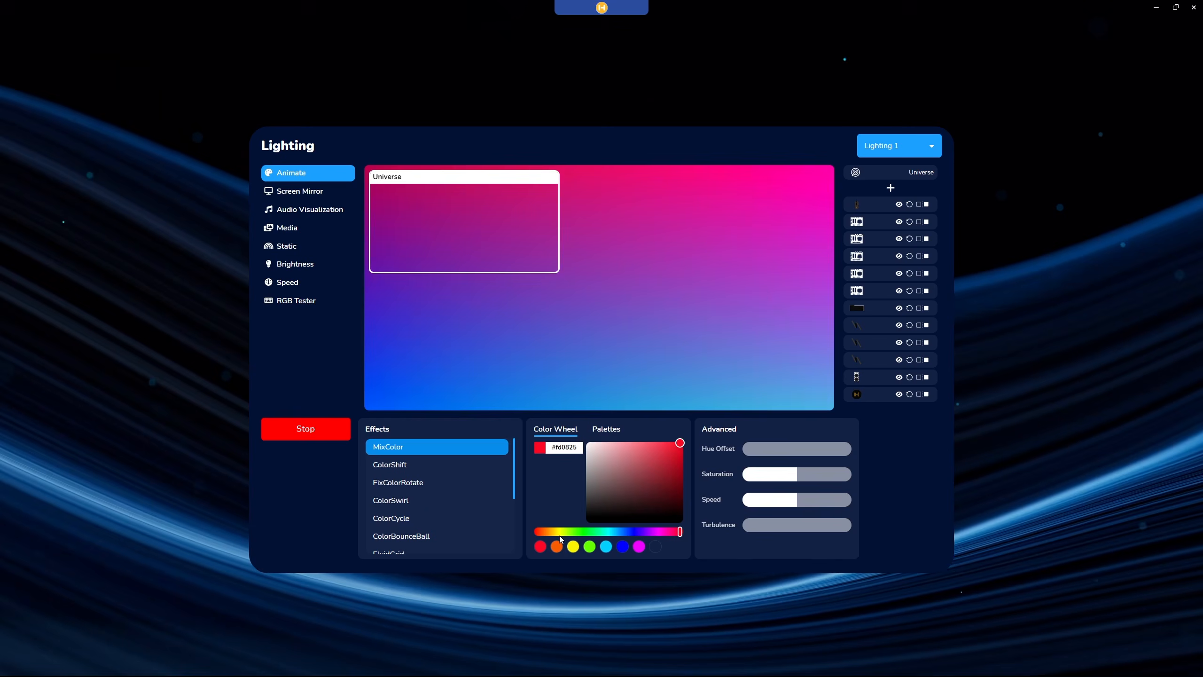
click(609, 429)
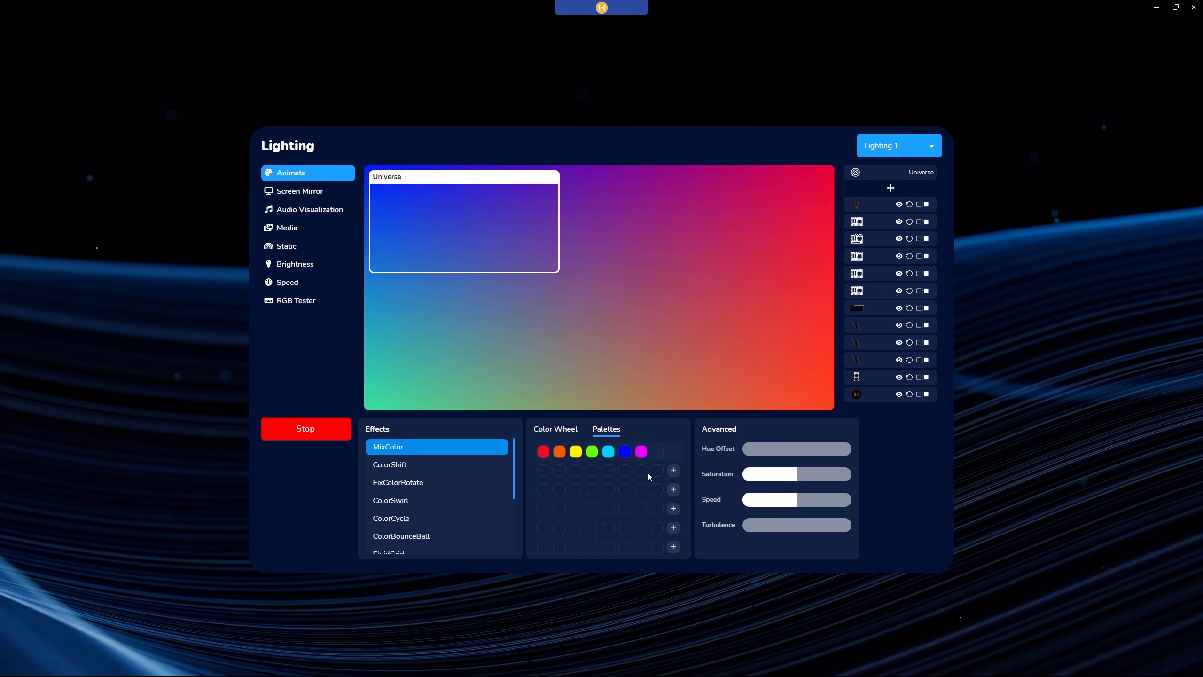
click(568, 429)
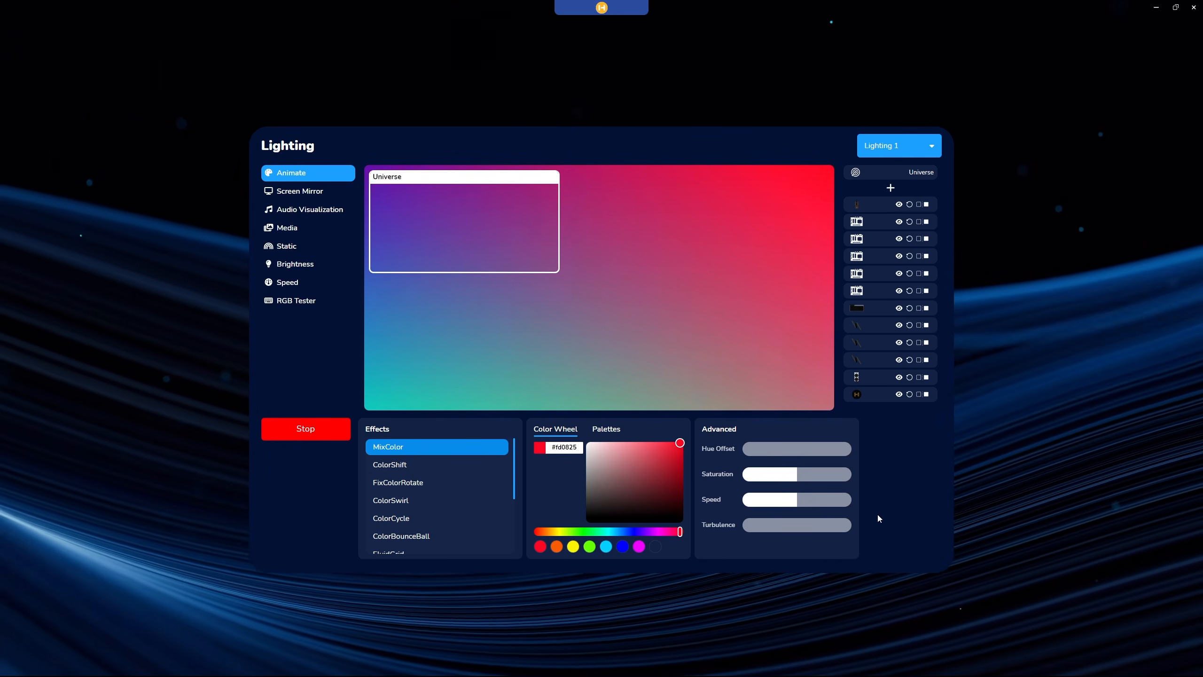
Examine the Screen Mirror, Audio Visualization and Media lighting modes and their options.
click(277, 199)
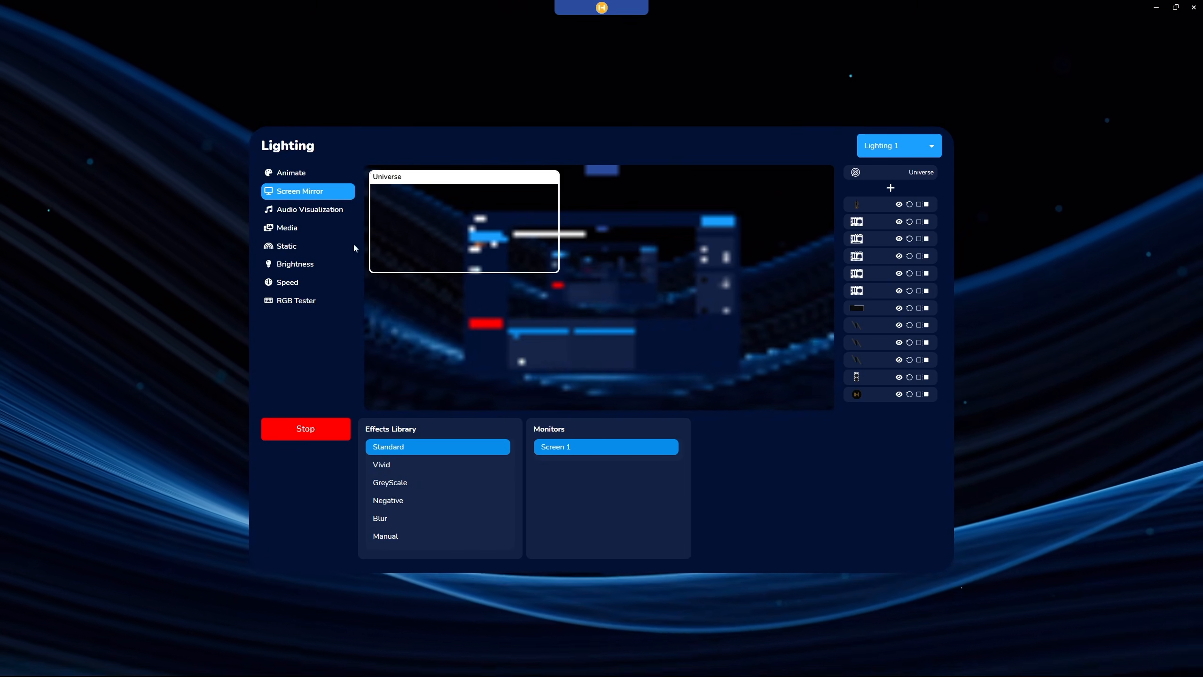
click(290, 211)
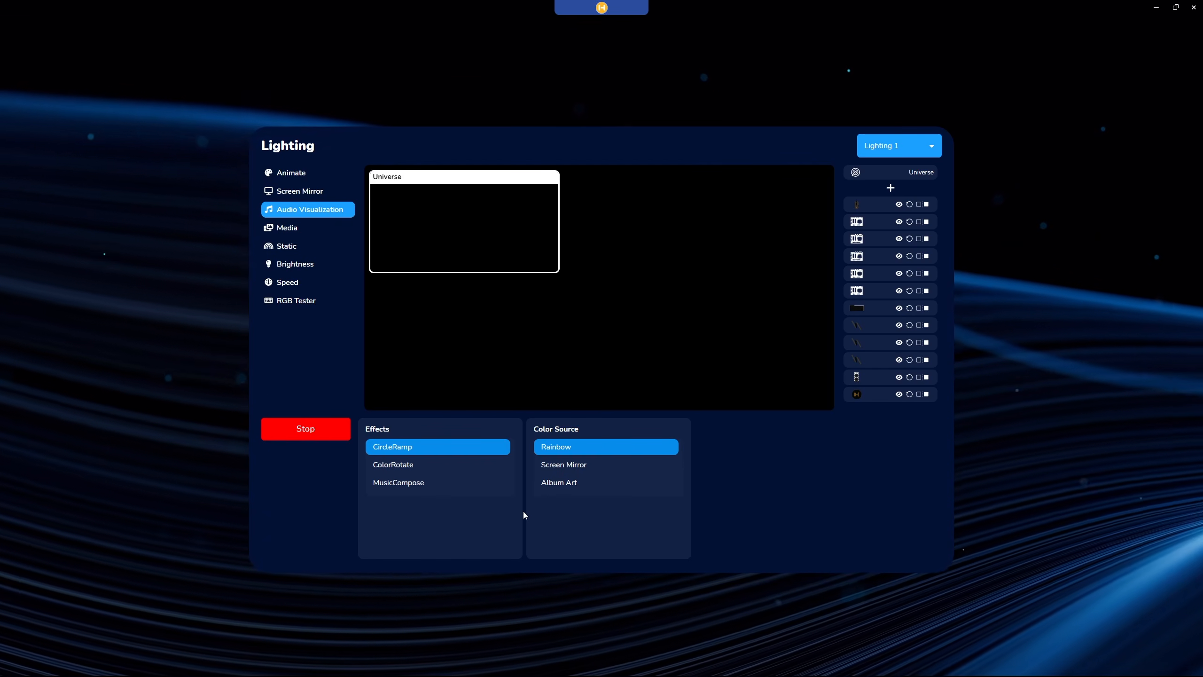
click(287, 229)
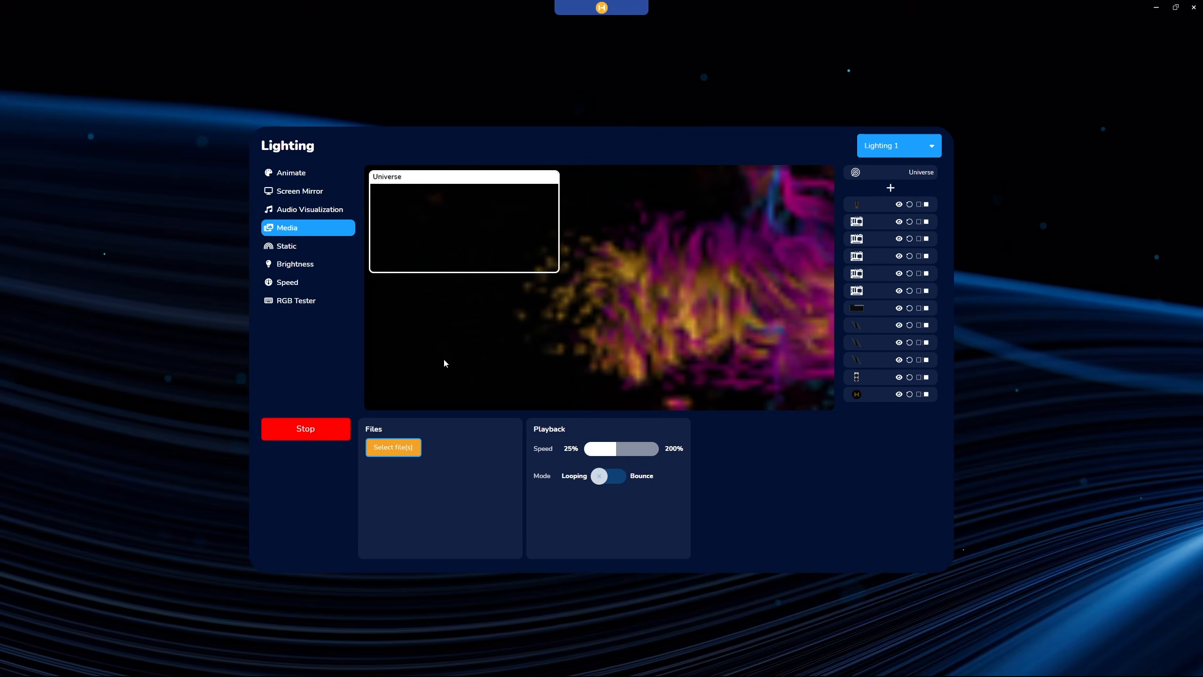
Switch the lighting to Static and set its color to red, #ff0a00.
click(292, 245)
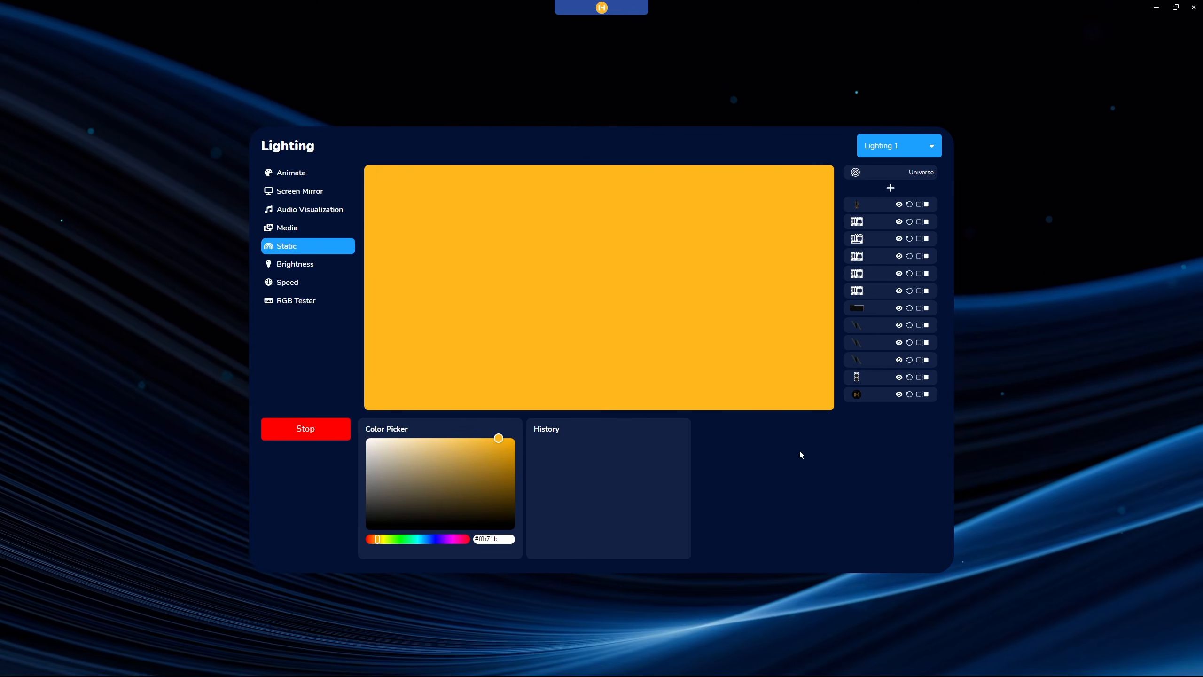
drag(454, 446, 516, 437)
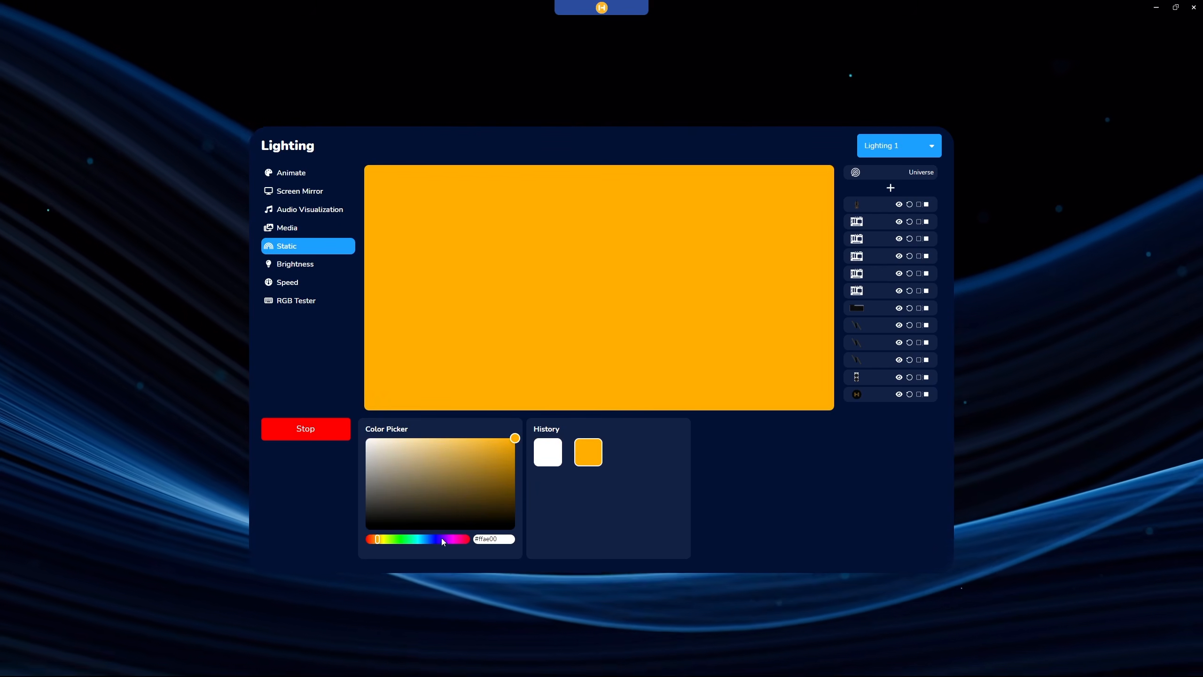
drag(442, 538, 366, 539)
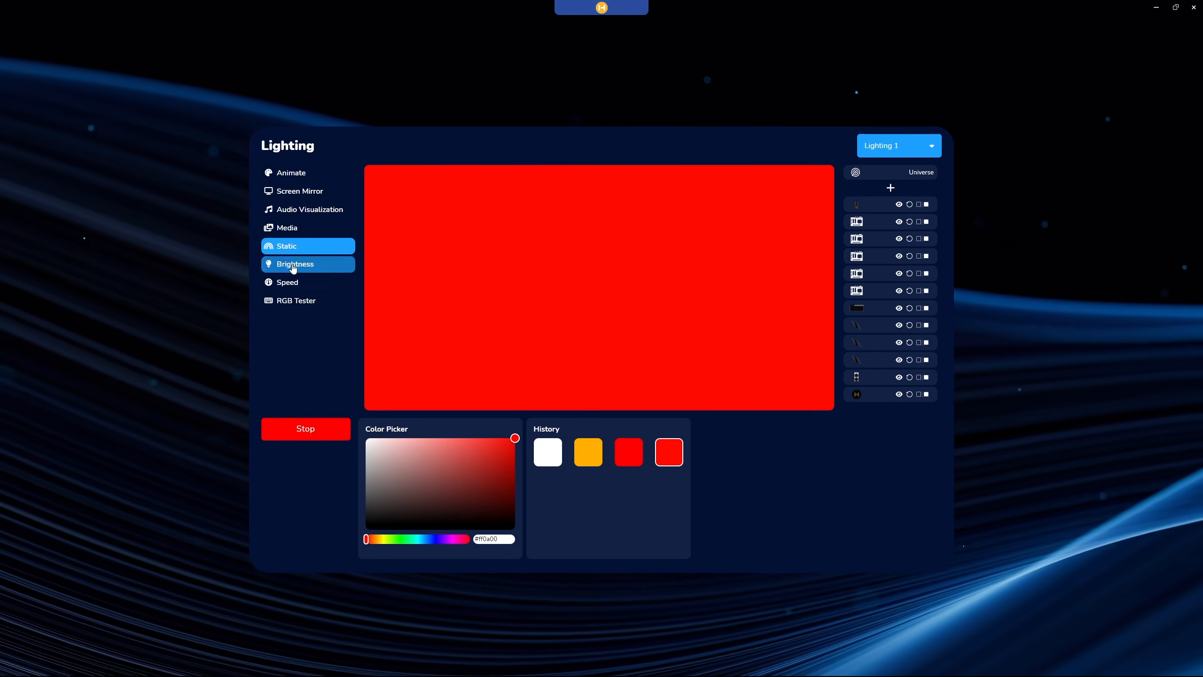
Examine the lighting's Brightness, Speed and RGB Tester options, stop the color test and return to the dashboard.
click(293, 269)
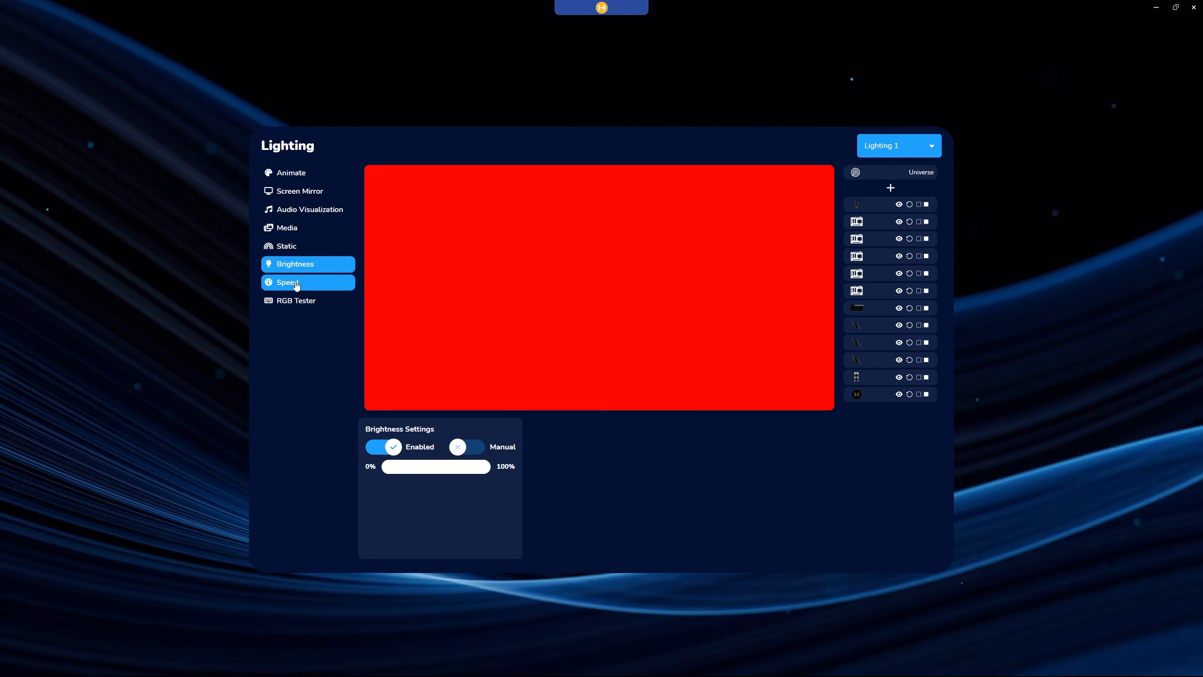
click(297, 286)
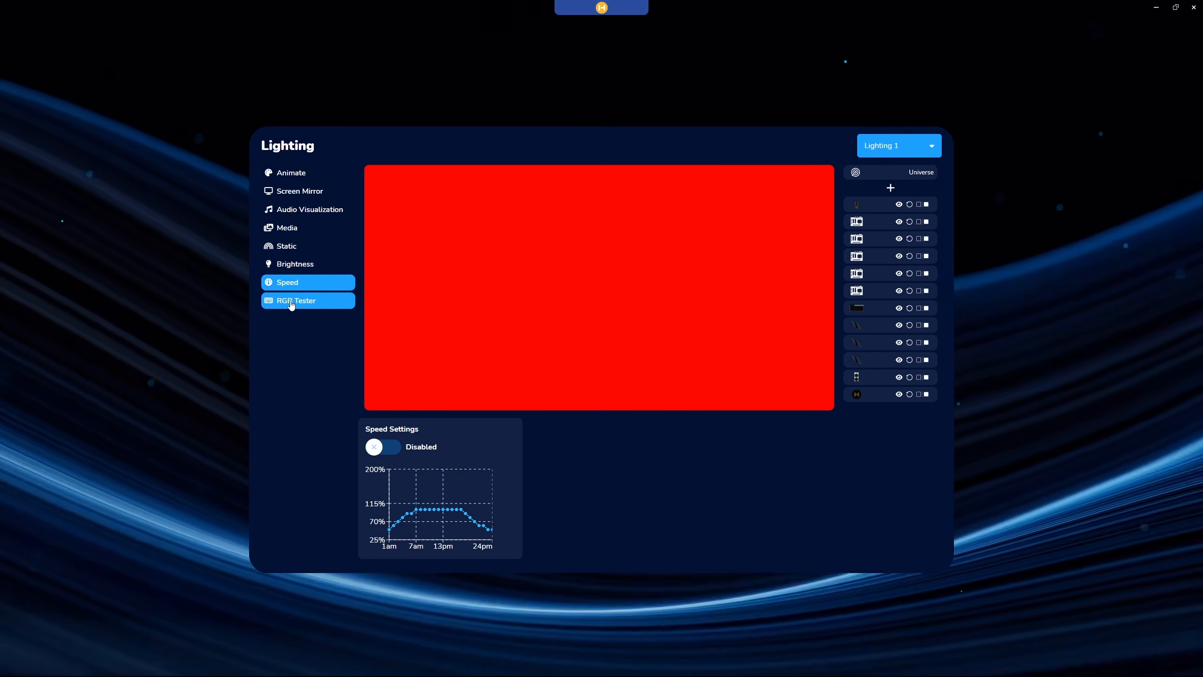
click(292, 304)
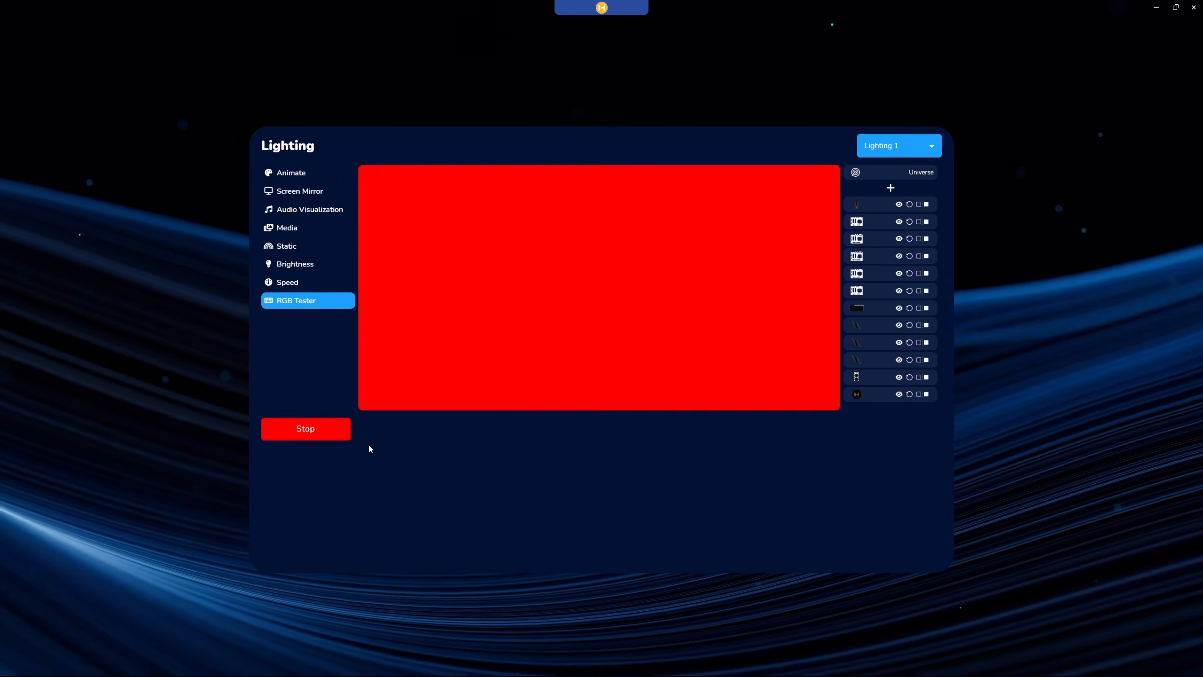
click(344, 435)
click(603, 616)
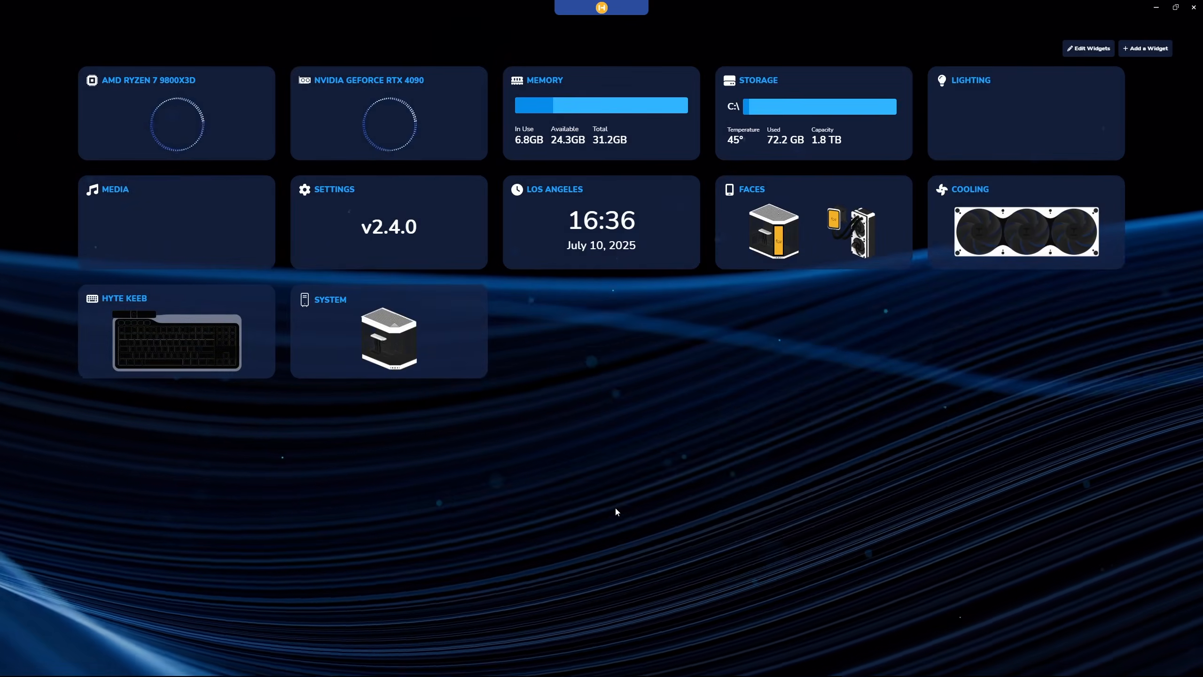